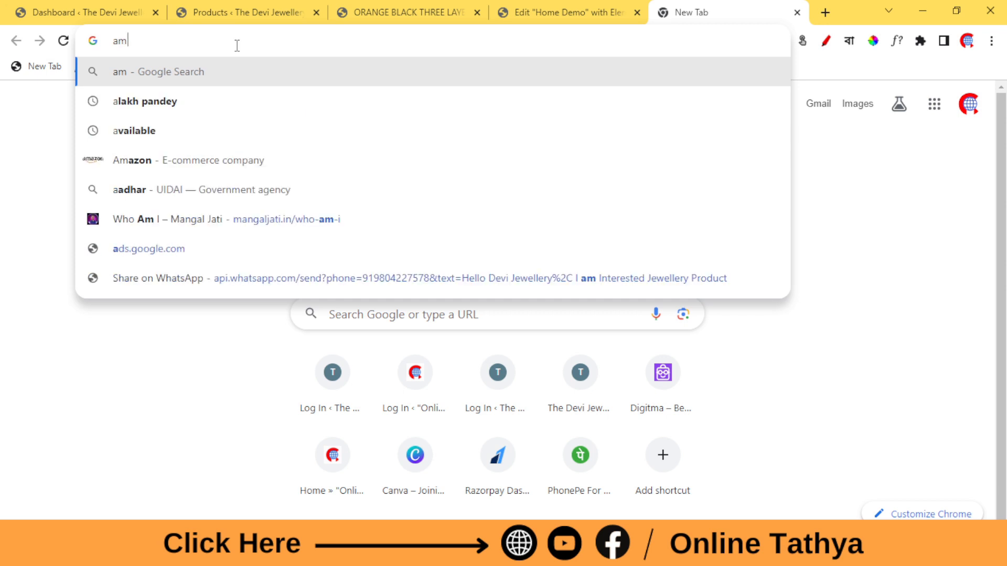
Search Google for "amazon" and open the Amazon.in website from the results.
type("on")
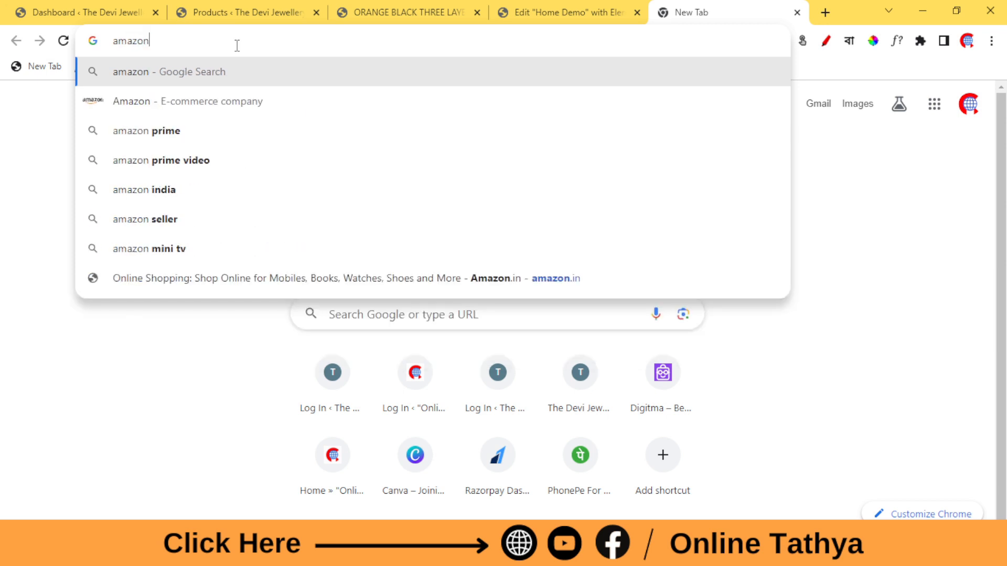
key("Return")
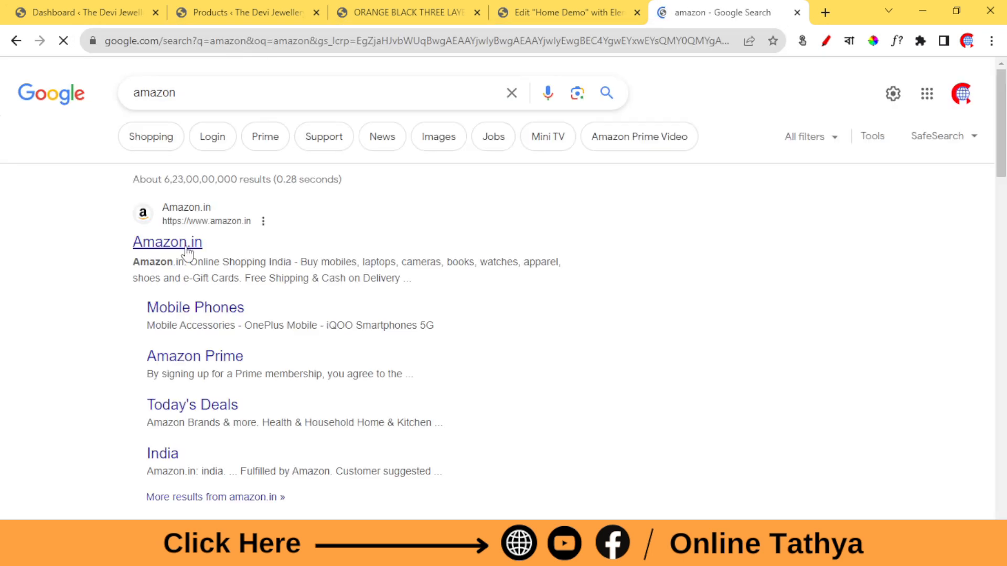
left_click(186, 248)
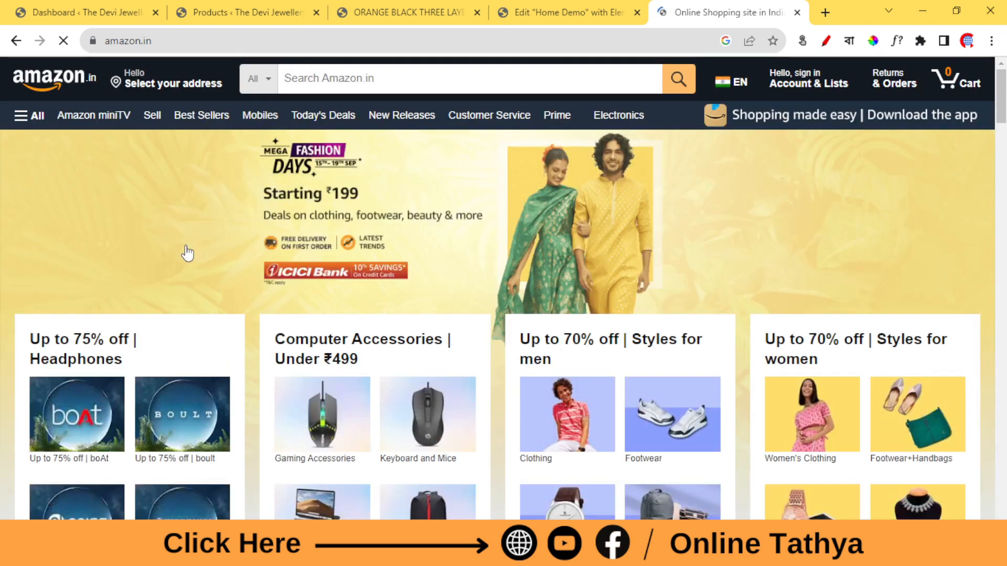
Look through the Amazon.in home page, examining how its deals, bestseller and category sections are laid out.
scroll(381, 235, "down", 10)
scroll(383, 243, "down", 10)
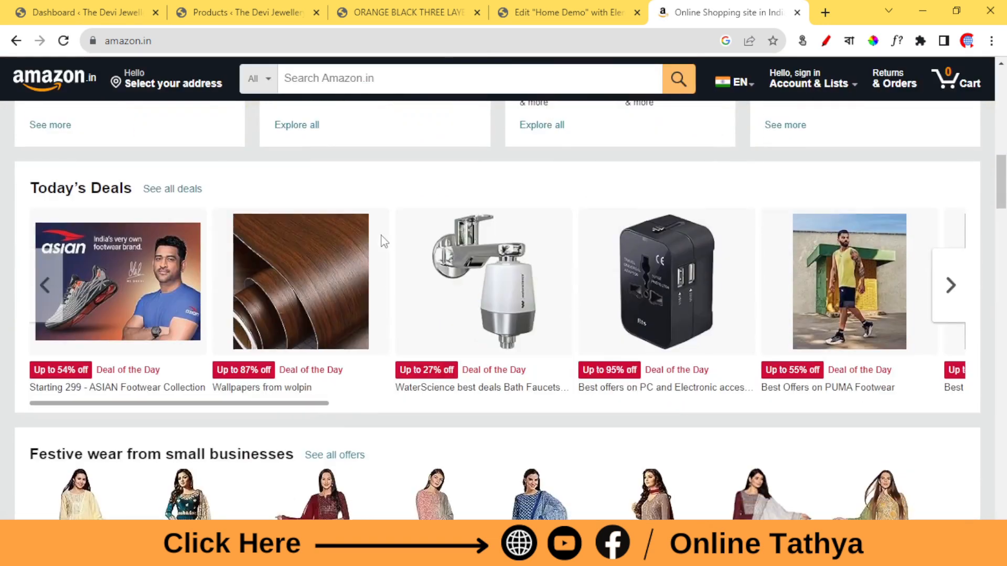
scroll(383, 241, "down", 4)
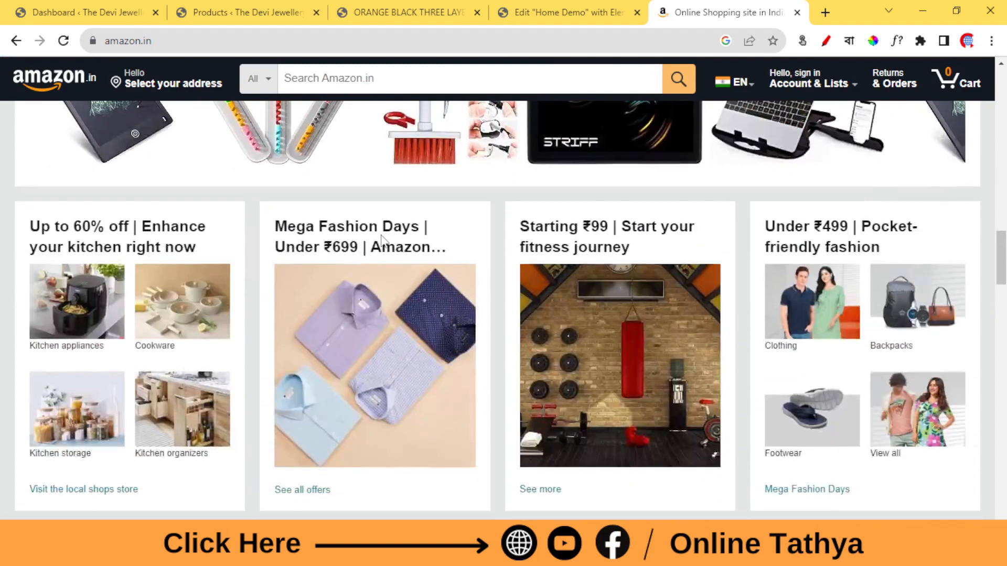
scroll(383, 242, "up", 1)
scroll(382, 241, "up", 2)
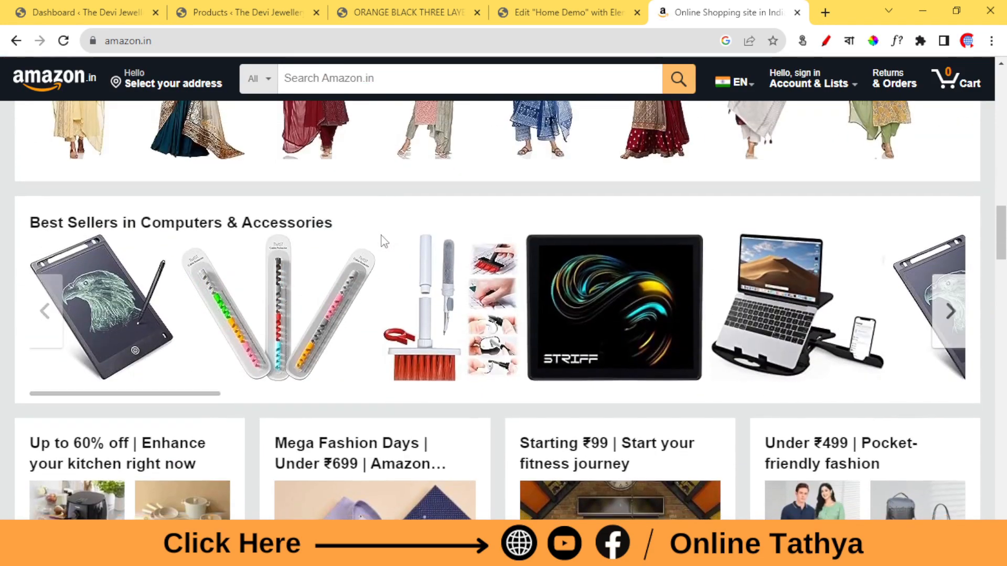
scroll(643, 243, "down", 3)
scroll(642, 223, "down", 6)
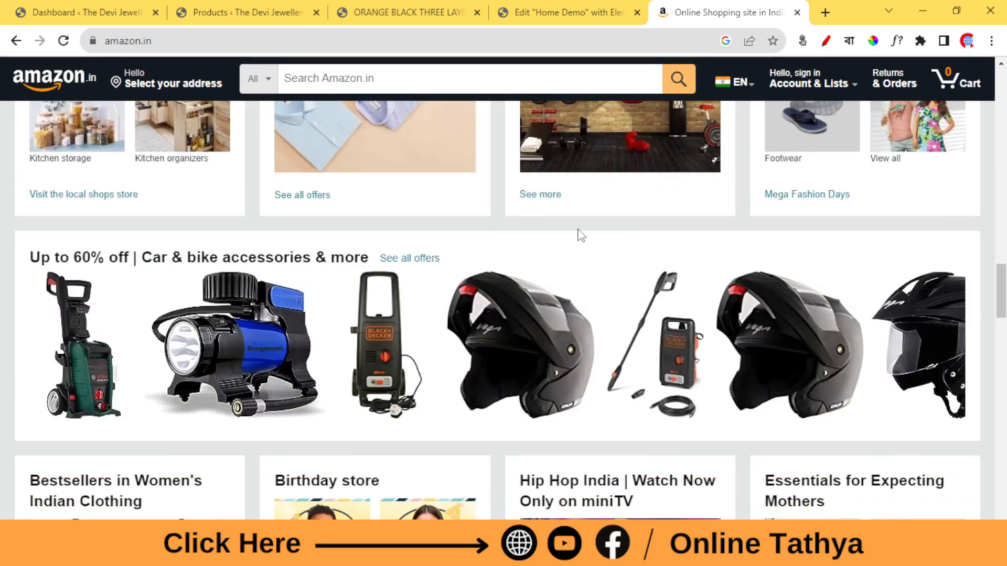
scroll(562, 234, "down", 3)
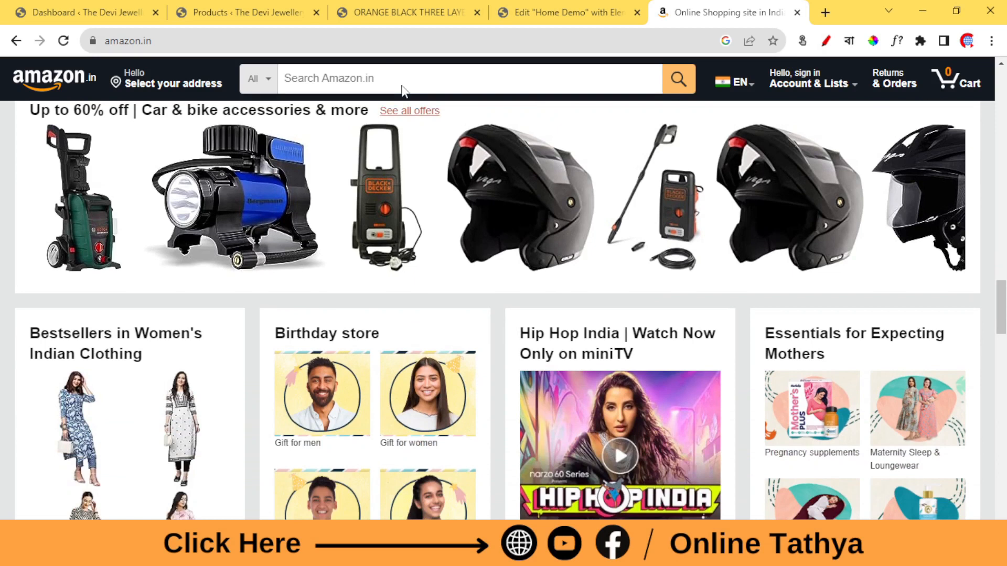
Search Amazon.in for "pen tab".
left_click(374, 79)
type("pen tab")
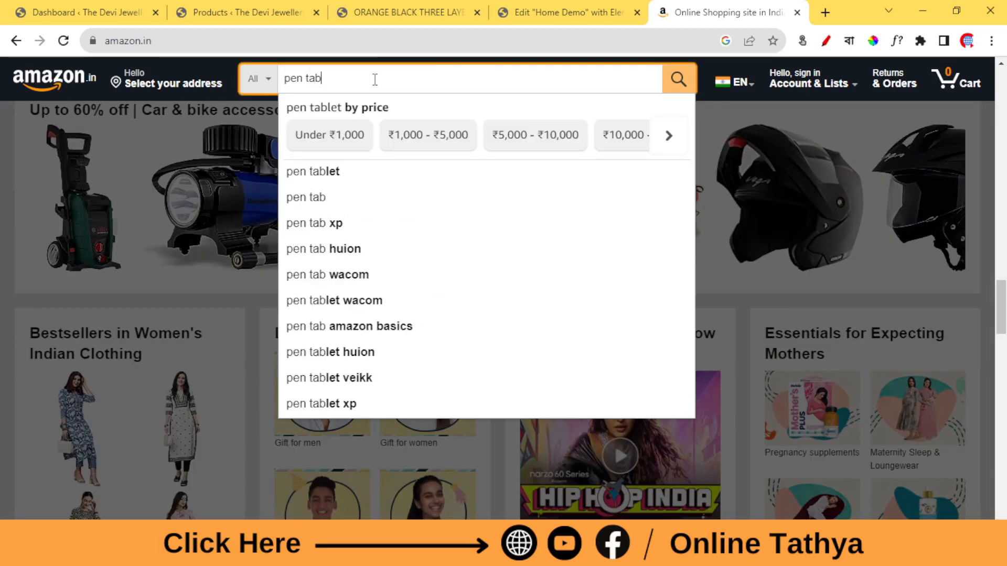
key("Return")
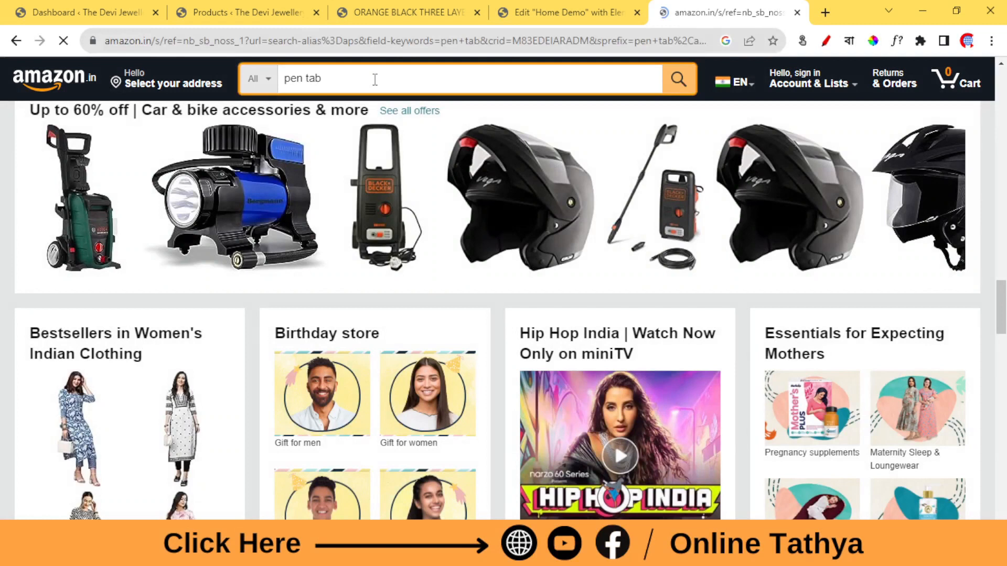
Browse the pen tablet results and view the product page of the XP-Pen StarG640 drawing tablet.
scroll(493, 317, "down", 6)
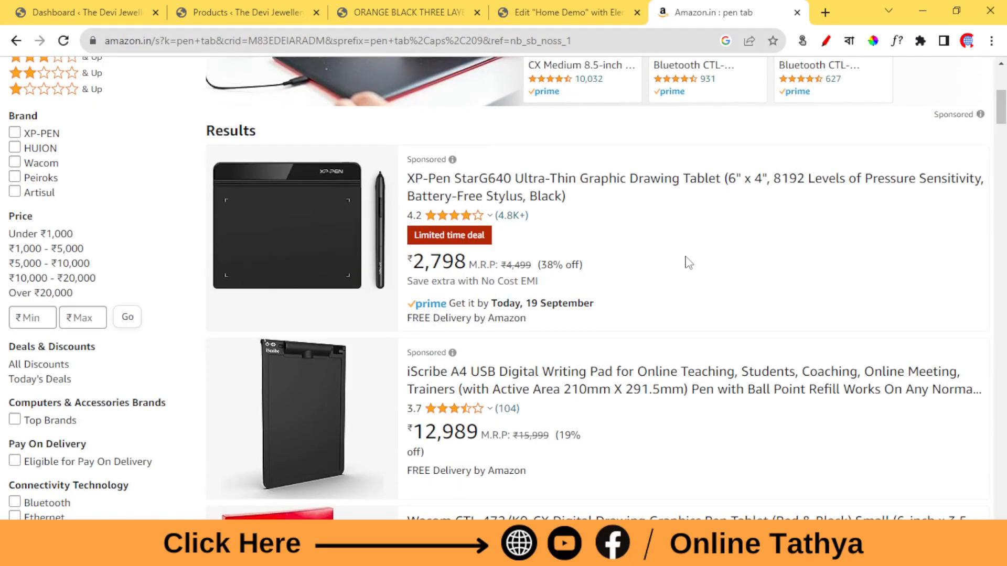
scroll(689, 262, "down", 5)
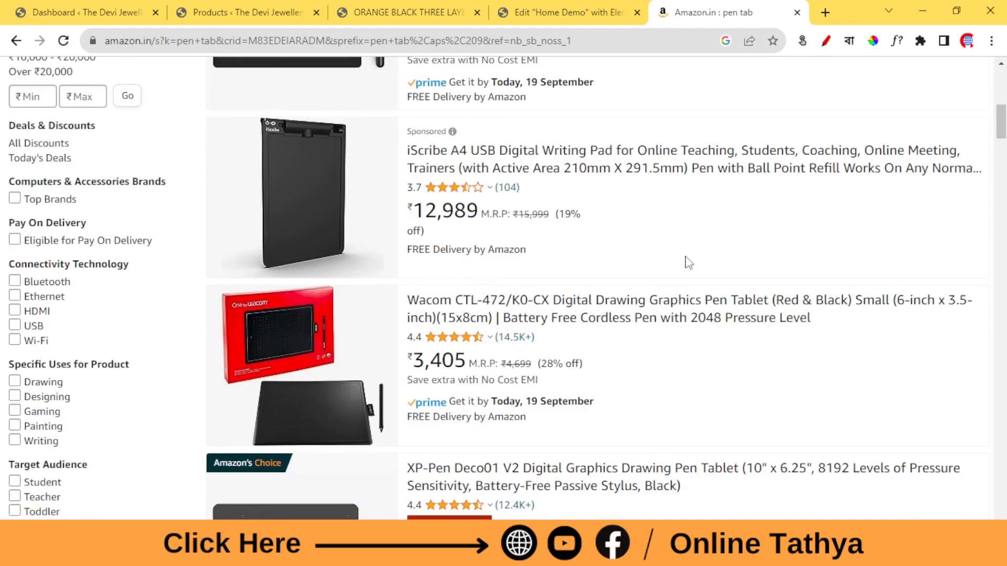
scroll(611, 270, "up", 5)
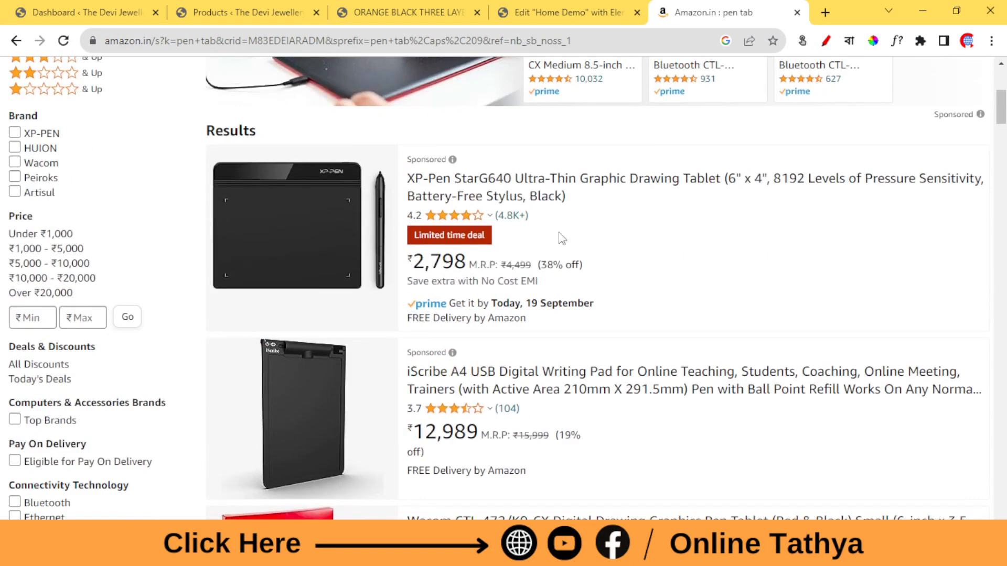
left_click(478, 191)
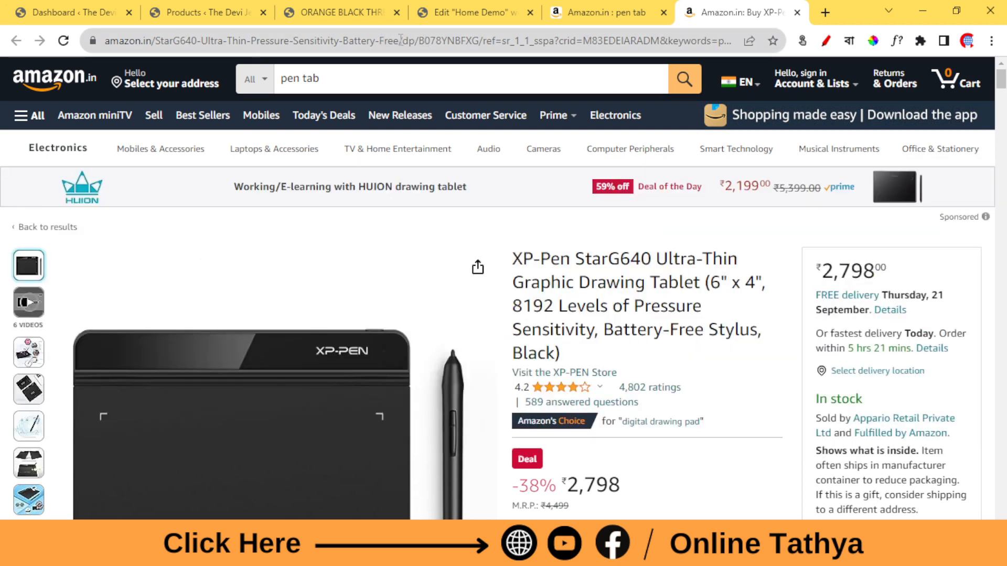
Close the StarG640 product page and open the XP-Pen Deco01 V2 pen tablet from the search results.
left_click(797, 13)
scroll(461, 324, "down", 4)
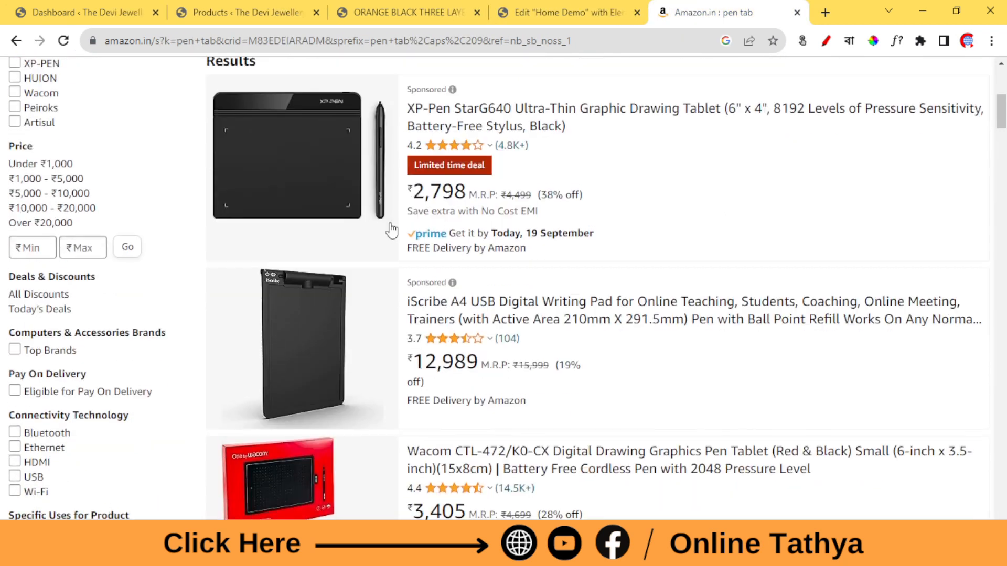
scroll(461, 323, "down", 4)
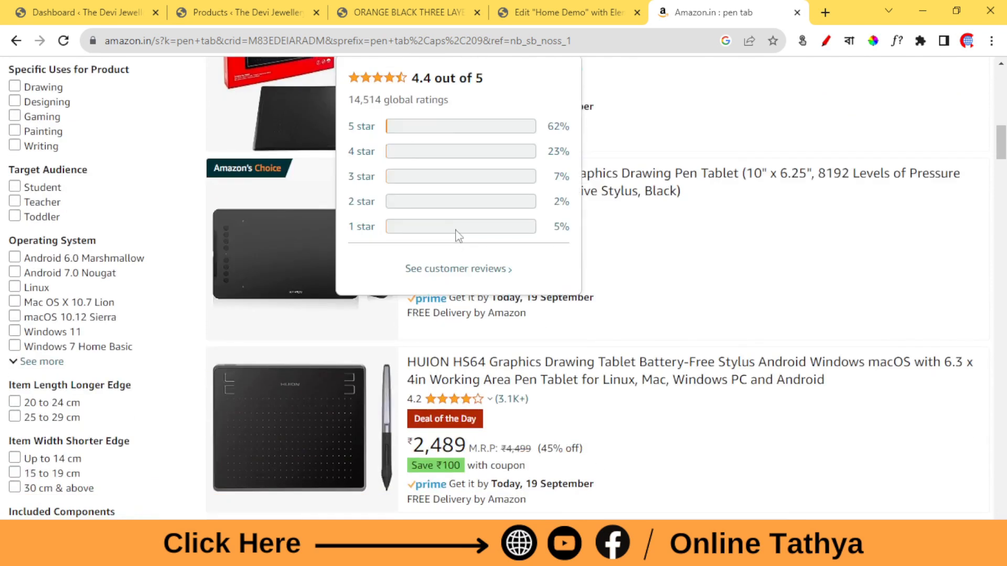
left_click(627, 181)
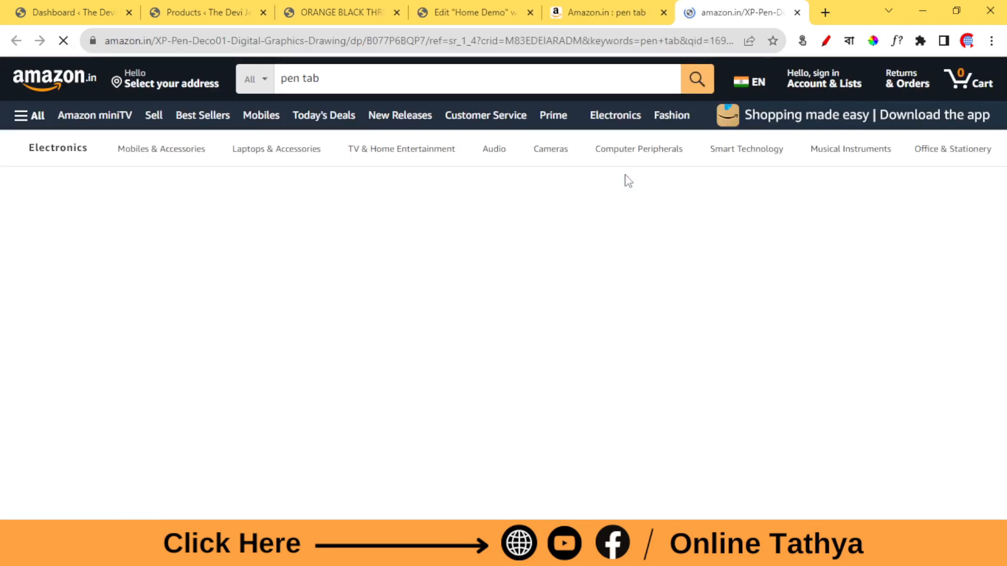
Copy the XP-Pen Deco01 V2 page's address, load it in a new browser tab and close the original product tab.
left_click(639, 40)
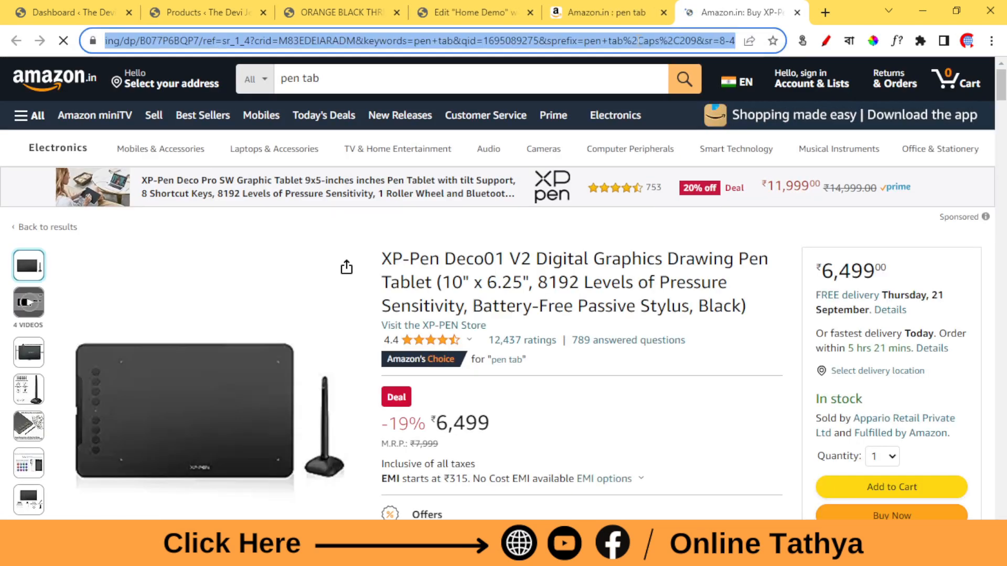
right_click(638, 40)
left_click(661, 109)
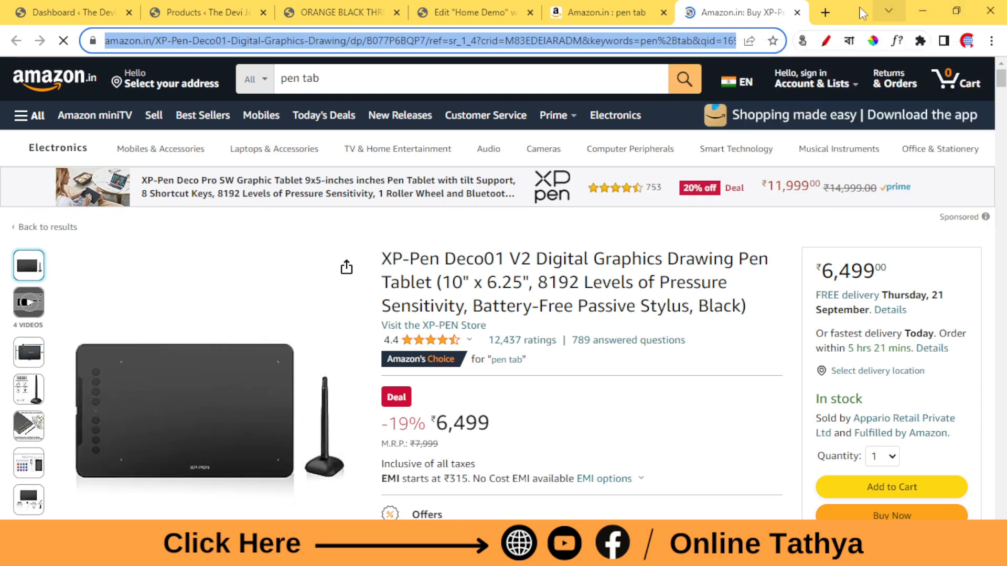
left_click(825, 12)
key("ctrl+v")
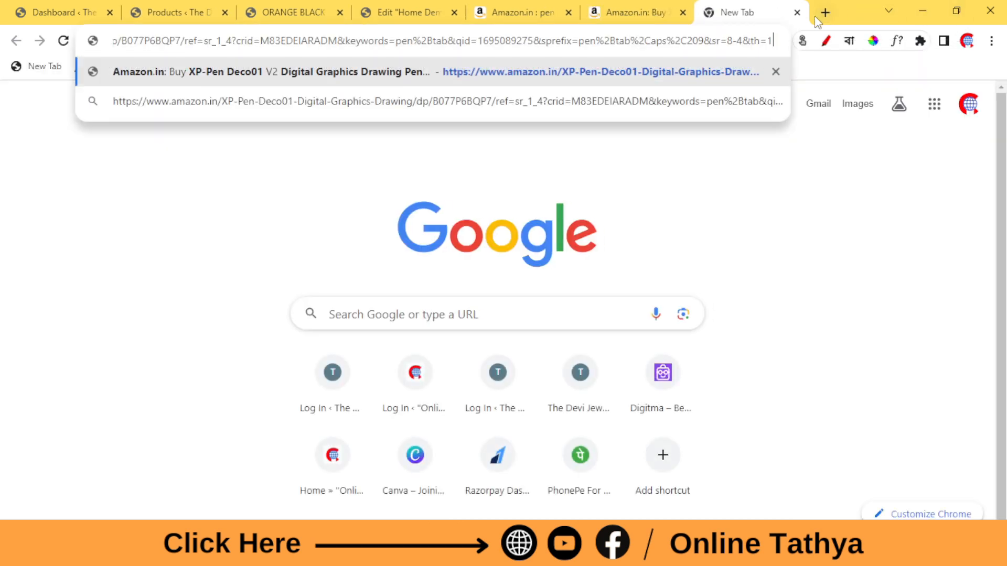
key("Return")
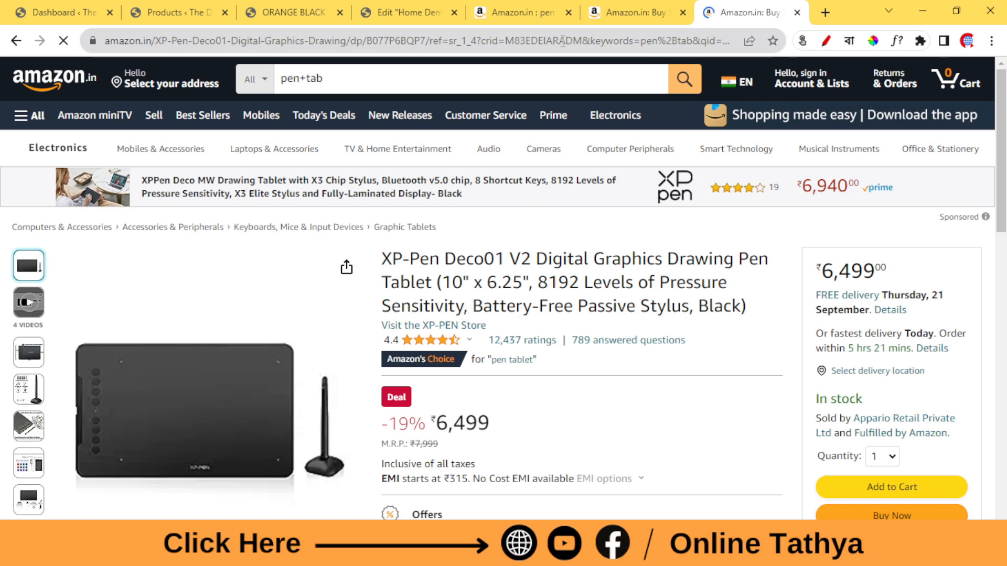
left_click(683, 12)
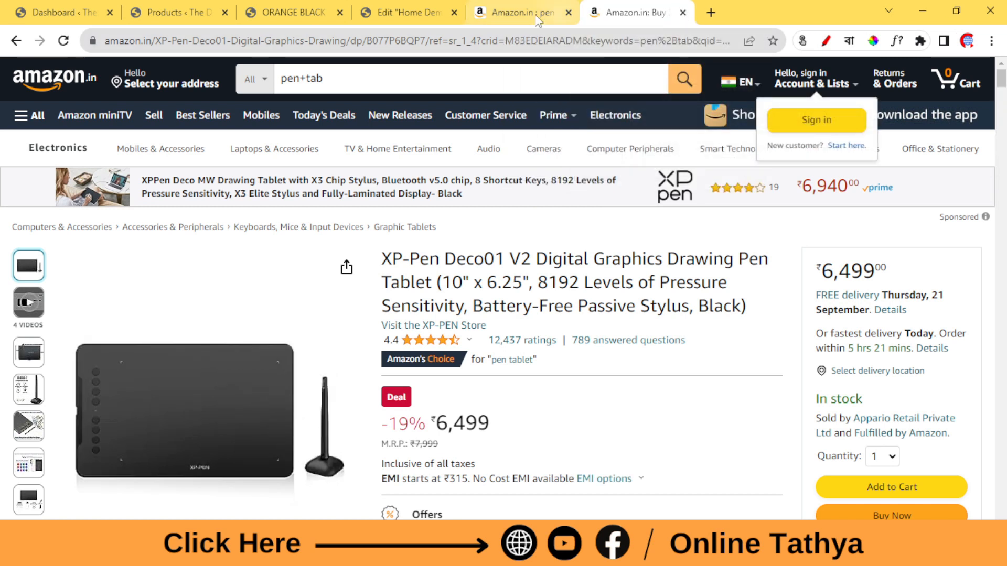
Switch to The Devi Jewellery's WordPress dashboard and open the list of all pages.
left_click(301, 12)
left_click(422, 12)
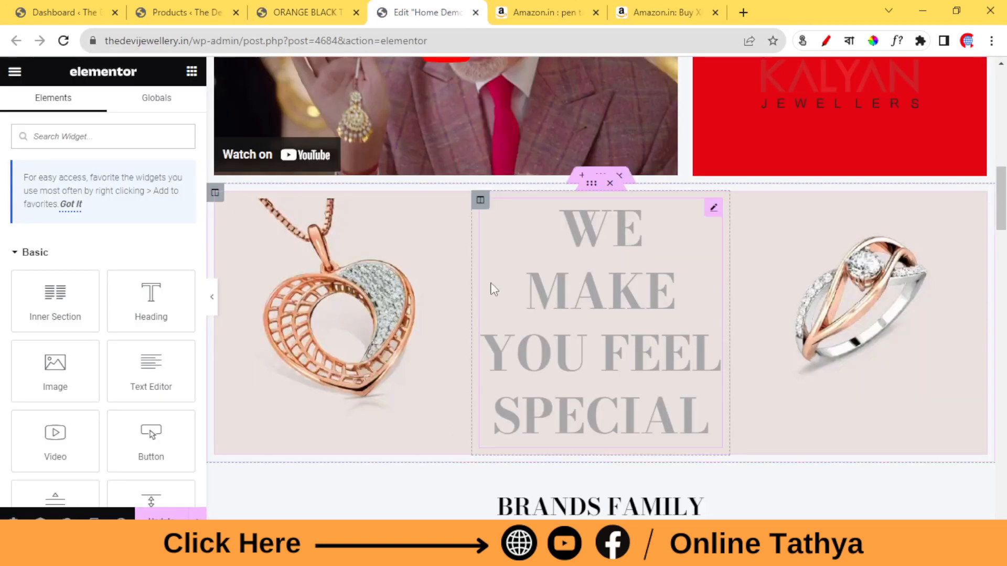
scroll(493, 289, "up", 8)
left_click(336, 12)
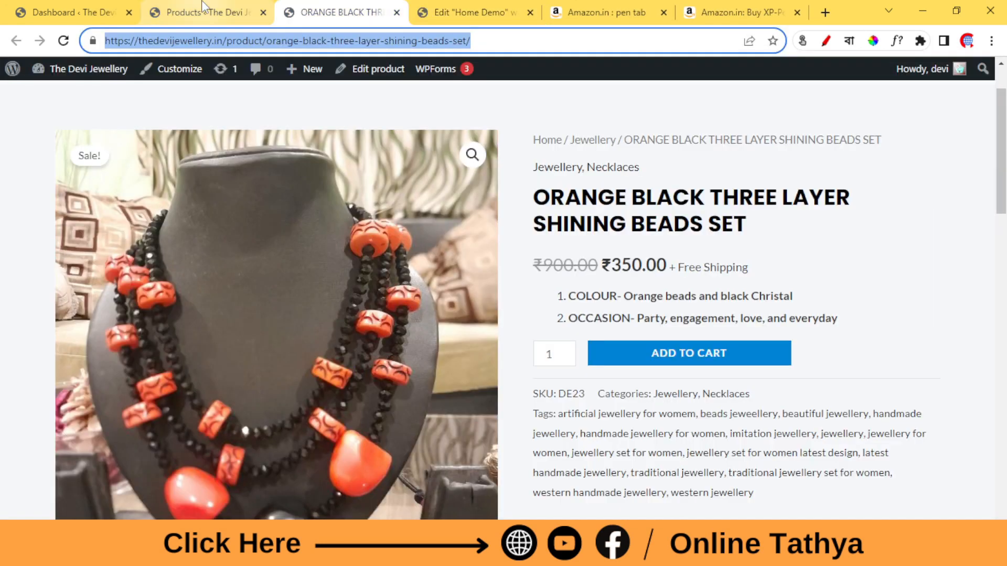
left_click(203, 9)
left_click(52, 11)
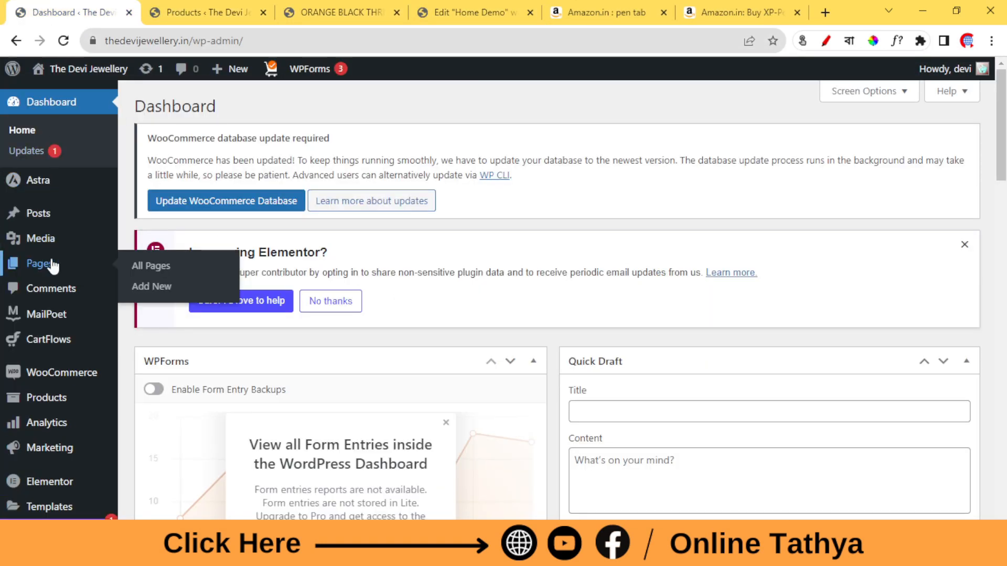
left_click(48, 269)
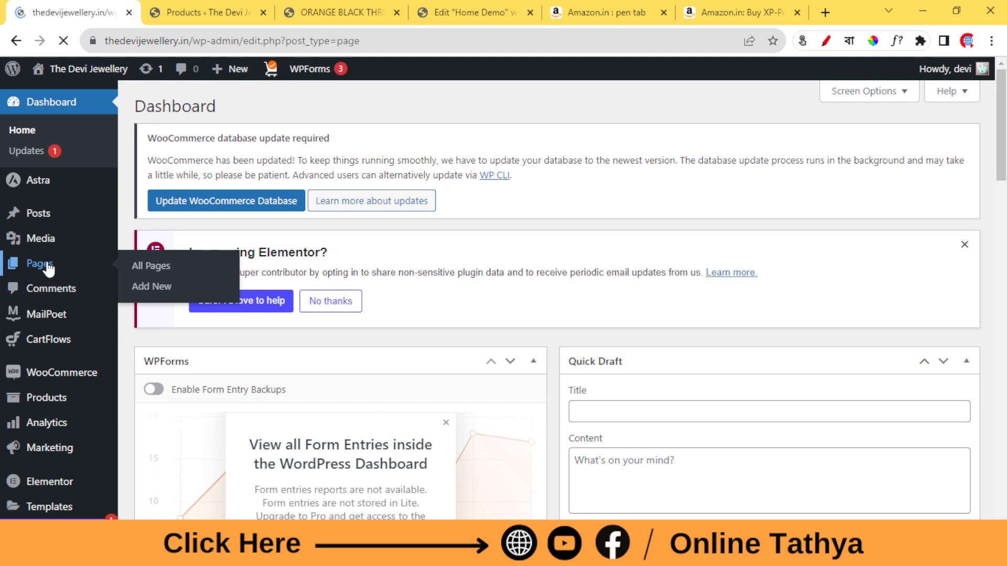
Open the Home Demo page for editing with Elementor in a new browser tab.
scroll(460, 220, "down", 3)
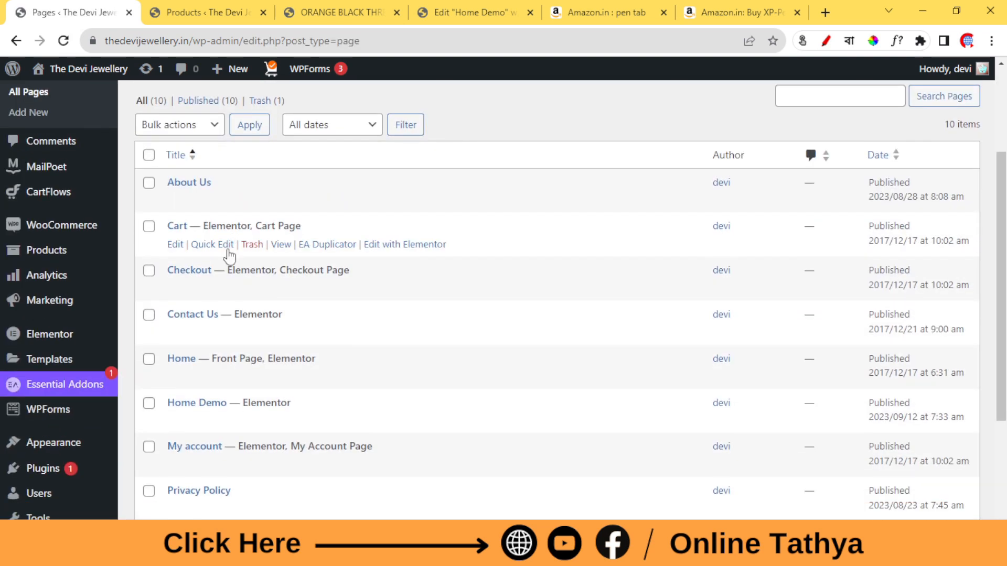
scroll(229, 257, "down", 3)
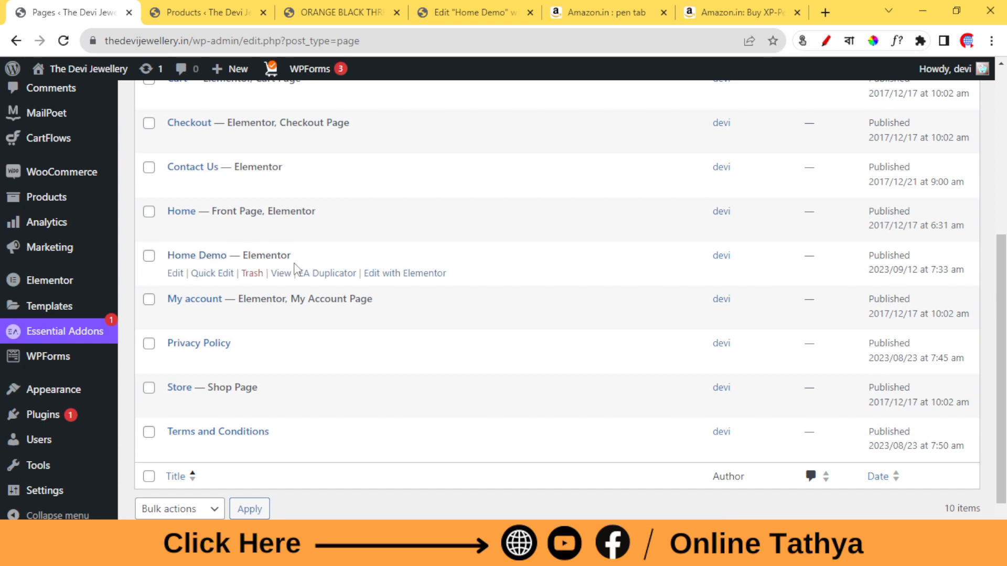
right_click(404, 278)
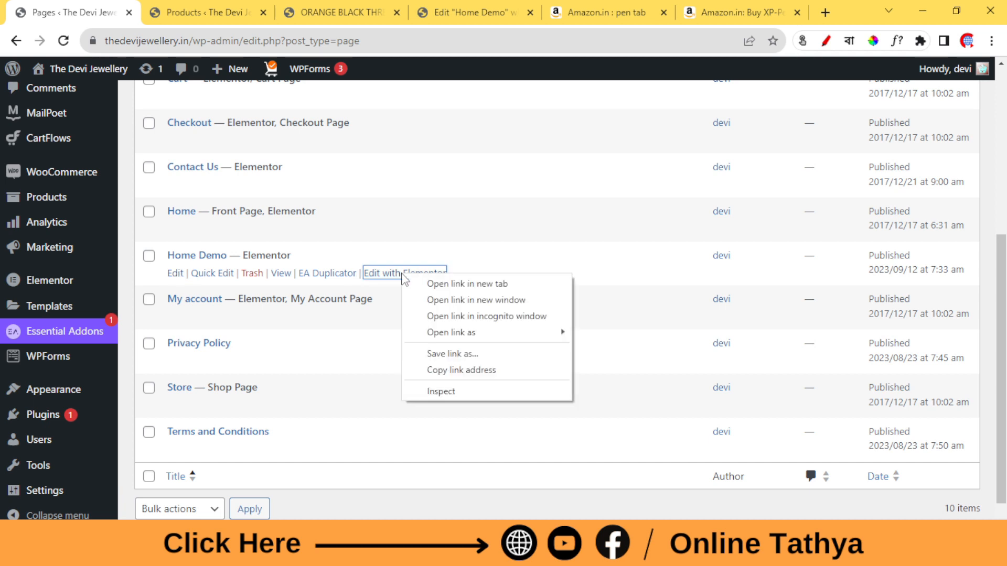
left_click(441, 283)
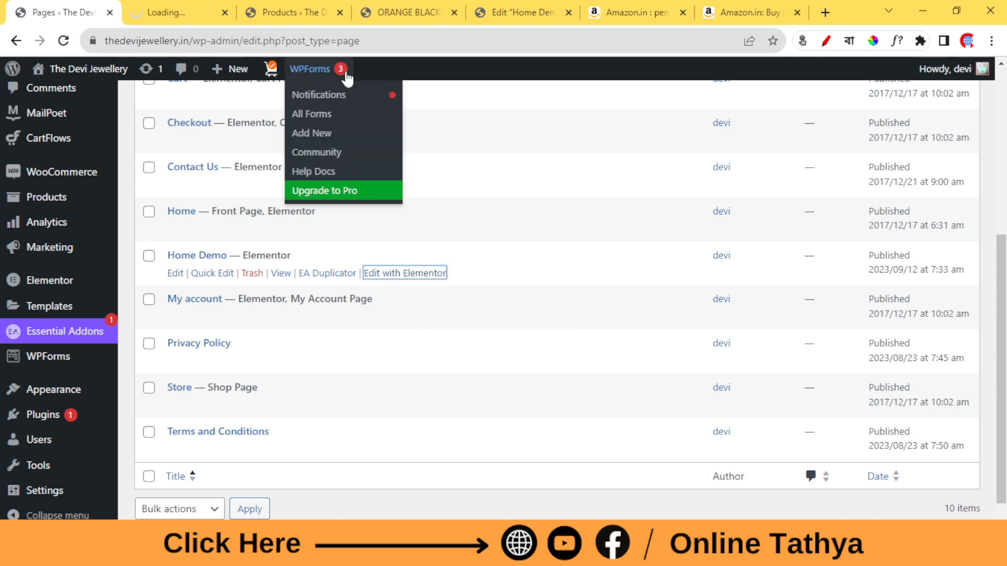
Close the beads set product tab and the old Home Demo editor tab, and move the Products tab ahead of the new editor tab.
left_click(455, 15)
left_click(455, 15)
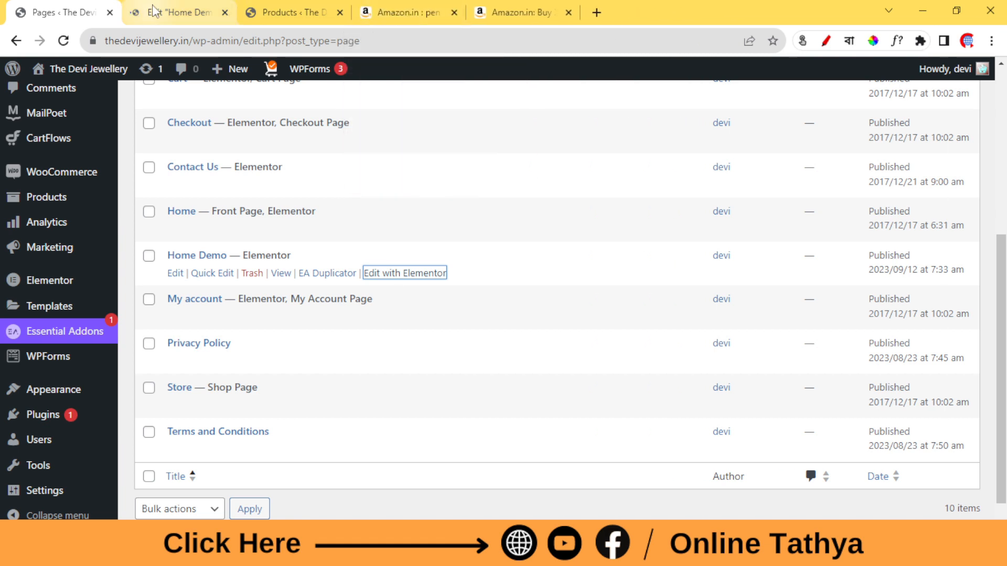
left_click(174, 13)
left_click(294, 12)
left_click_drag(294, 13, 216, 10)
left_click(294, 12)
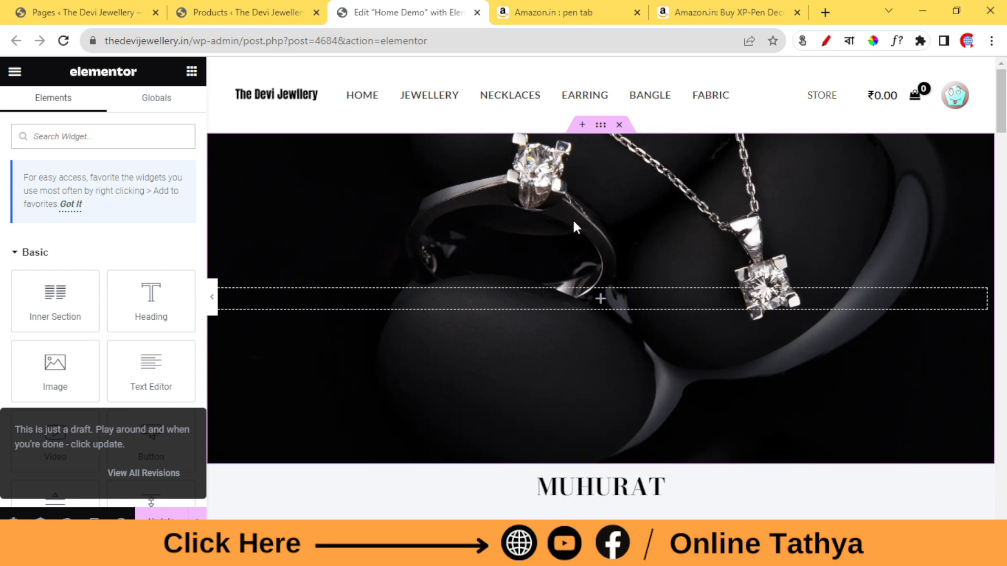
Look through the Home Demo page in the Elementor editor, examining its banner, heading, image and text sections.
scroll(572, 219, "down", 15)
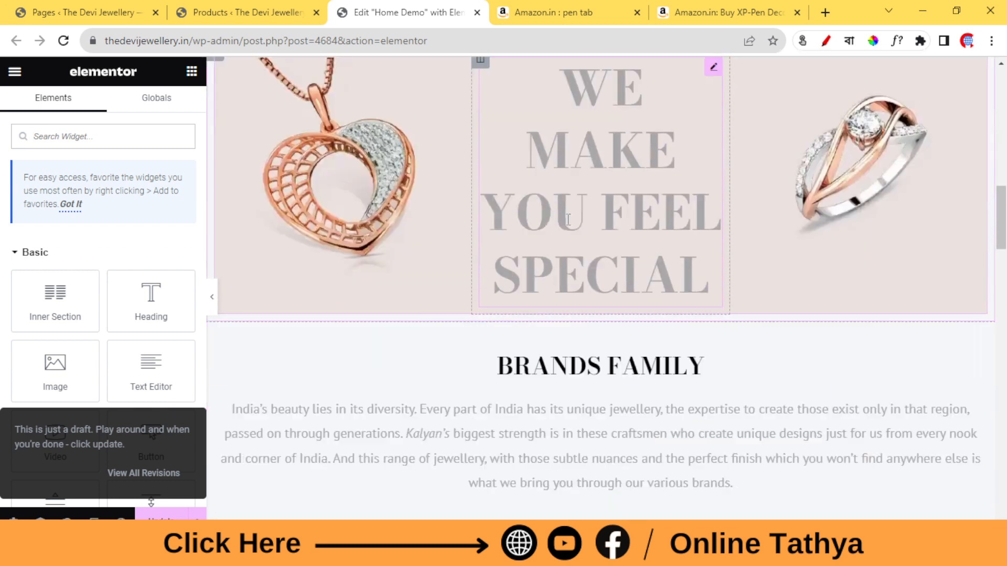
scroll(568, 219, "down", 3)
scroll(613, 254, "up", 3)
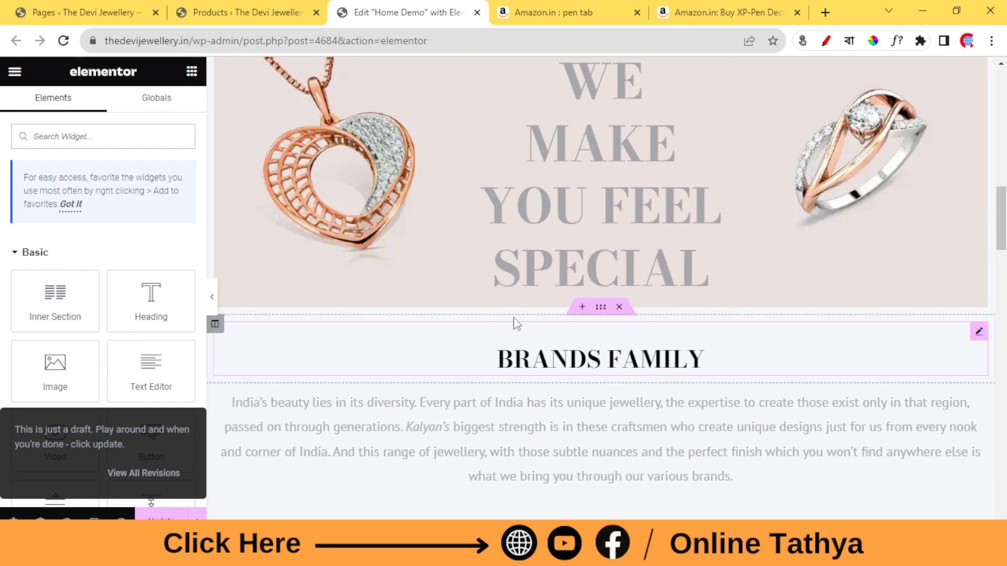
scroll(619, 273, "up", 5)
scroll(619, 273, "up", 5)
scroll(589, 288, "down", 10)
scroll(603, 279, "down", 15)
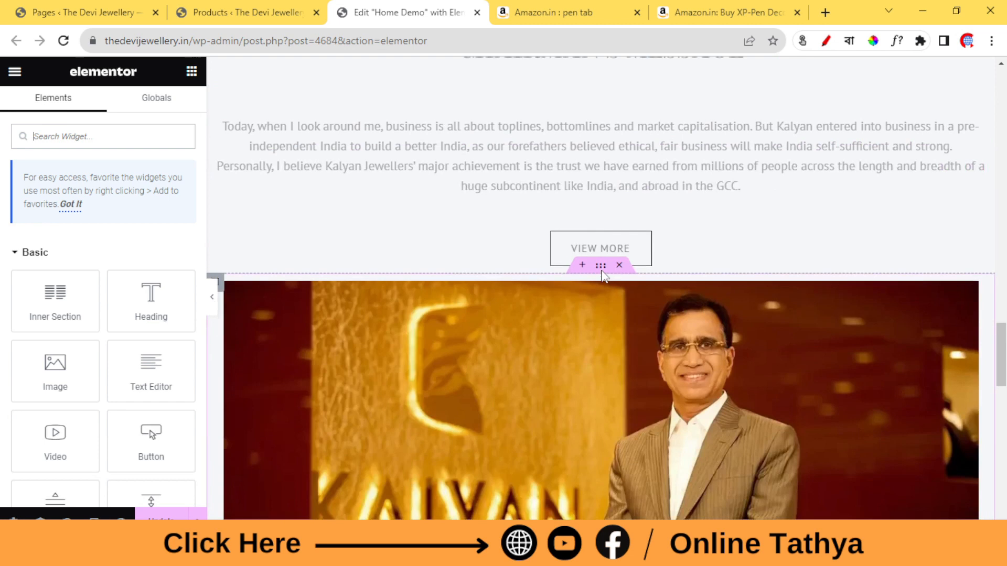
Add a new single-column section directly above the Brands Family heading on the Home Demo page.
scroll(605, 275, "down", 3)
scroll(608, 270, "up", 15)
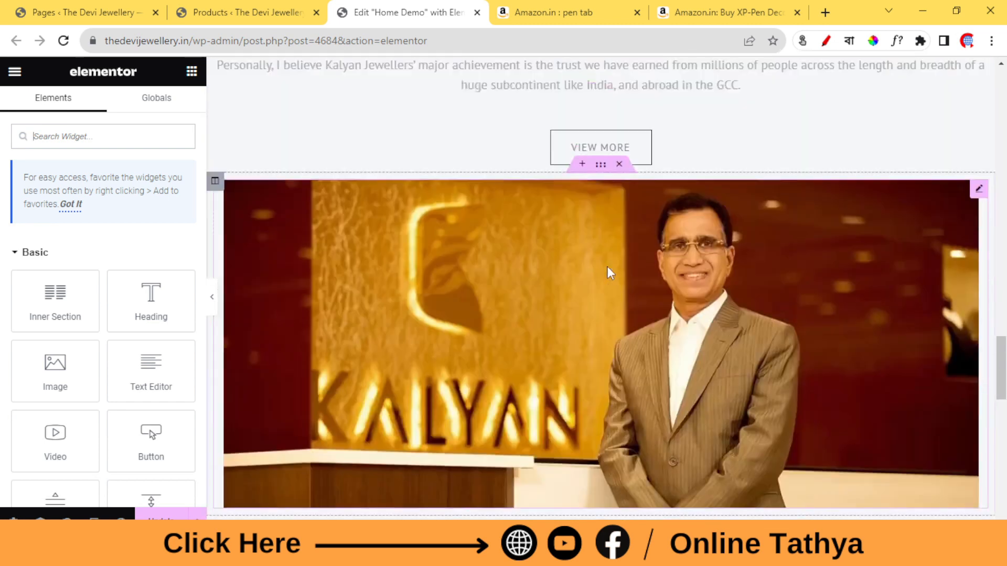
scroll(609, 270, "up", 5)
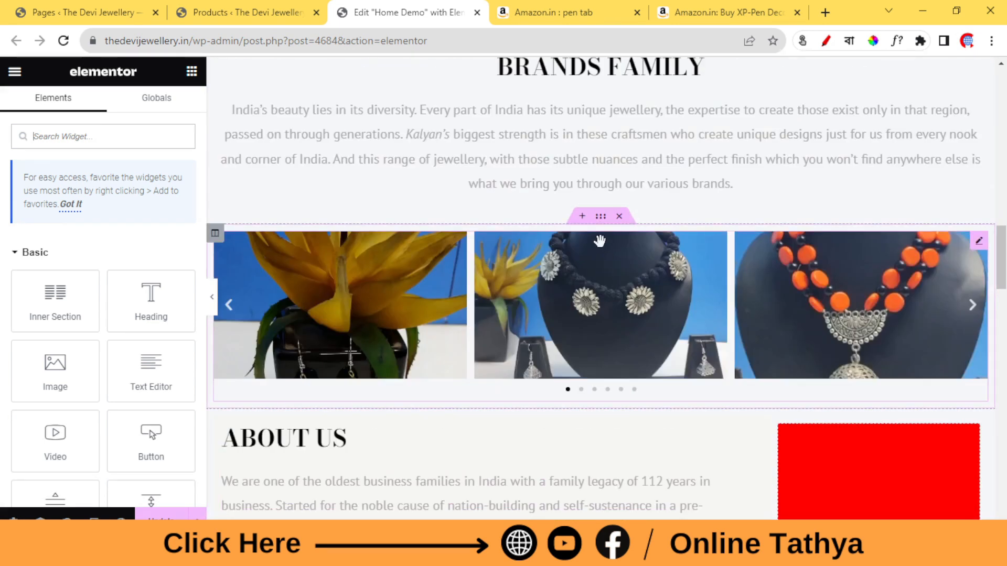
scroll(579, 232, "up", 3)
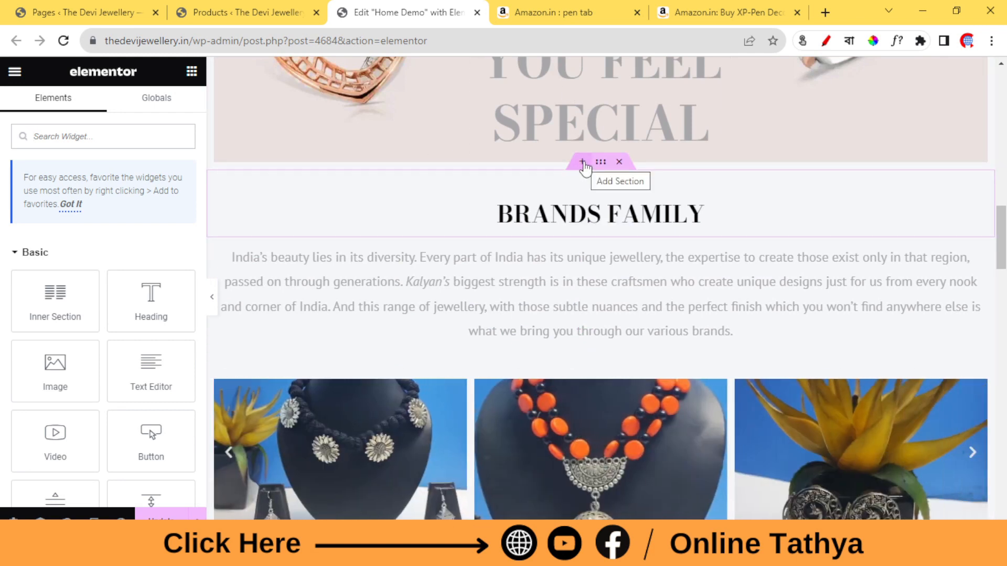
left_click(583, 162)
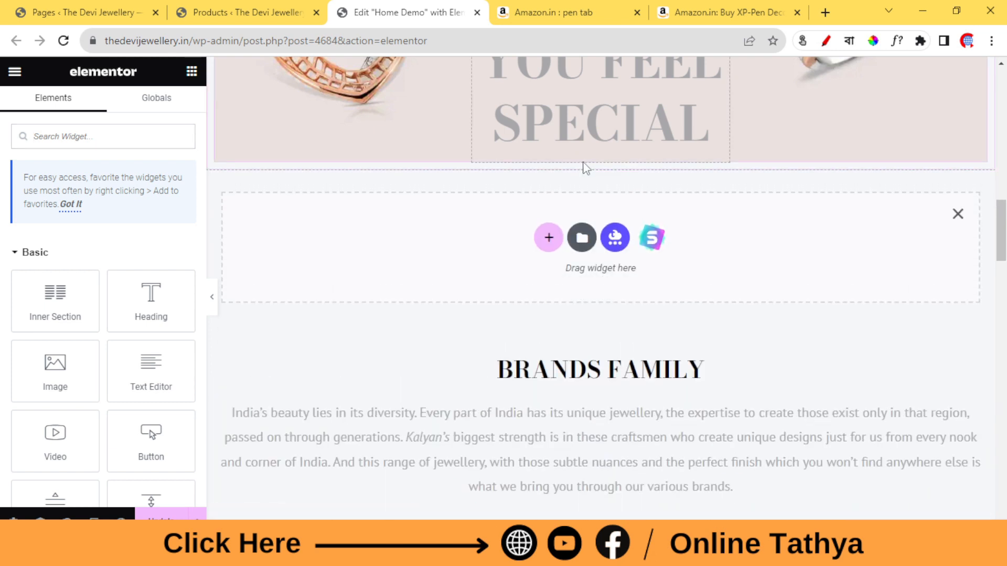
left_click(547, 240)
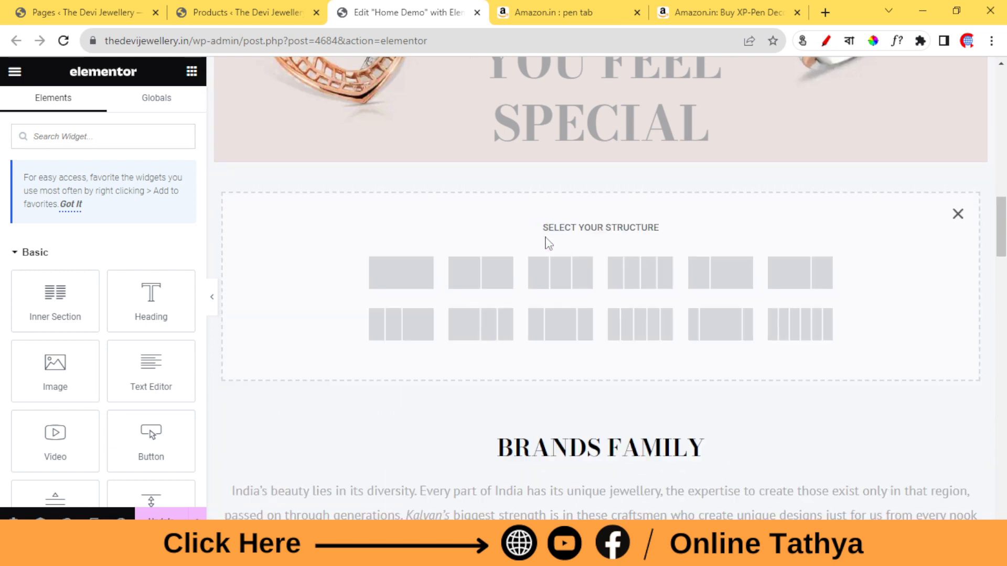
left_click(404, 273)
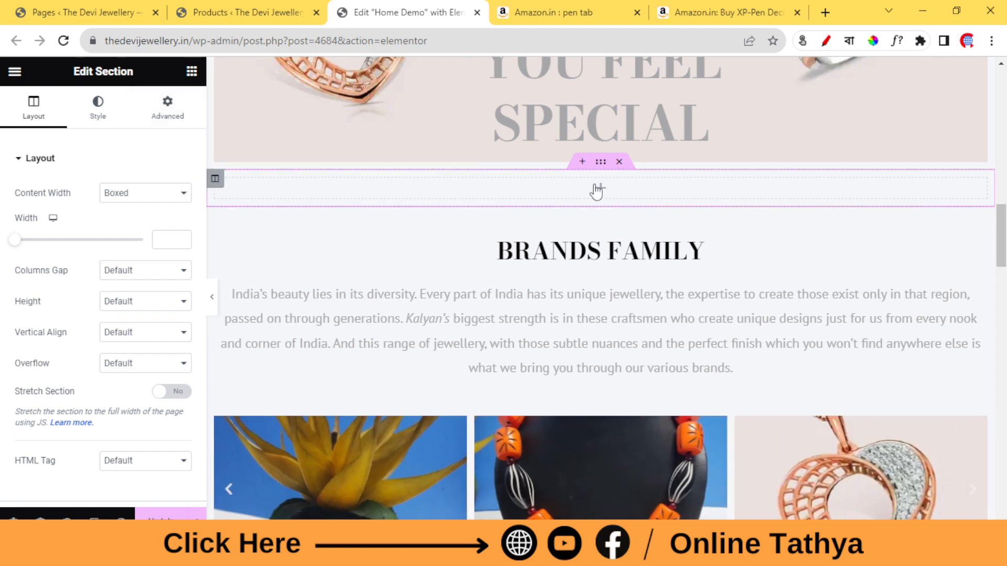
Place an Inner Section widget in the new empty section and give it a third column.
left_click(191, 73)
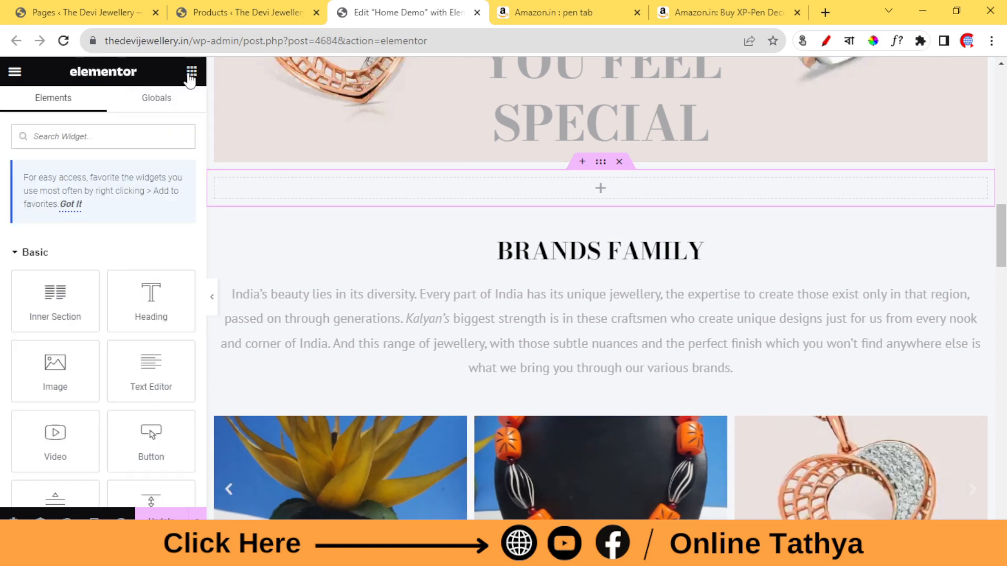
left_click_drag(39, 310, 327, 192)
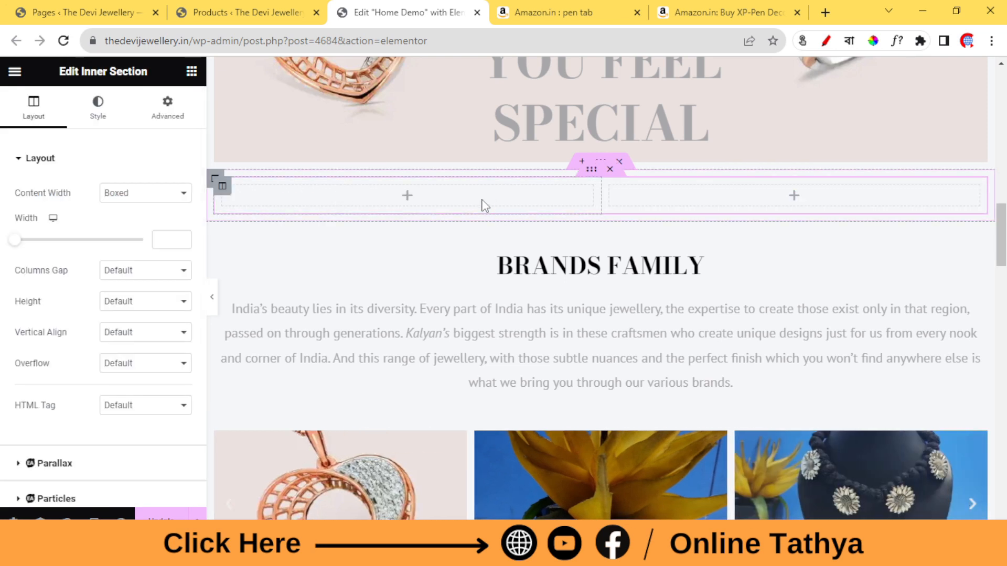
left_click(190, 71)
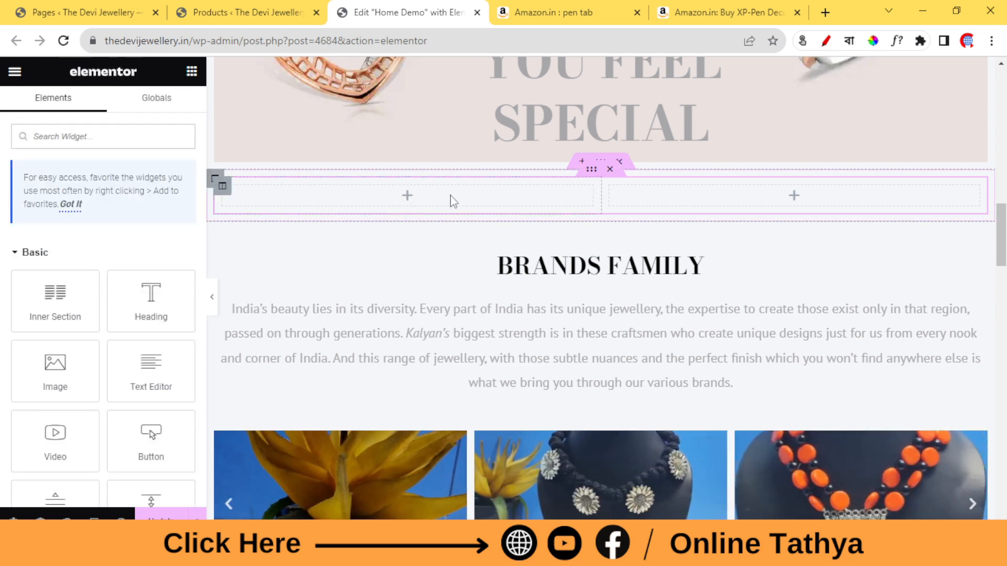
right_click(515, 193)
left_click(576, 238)
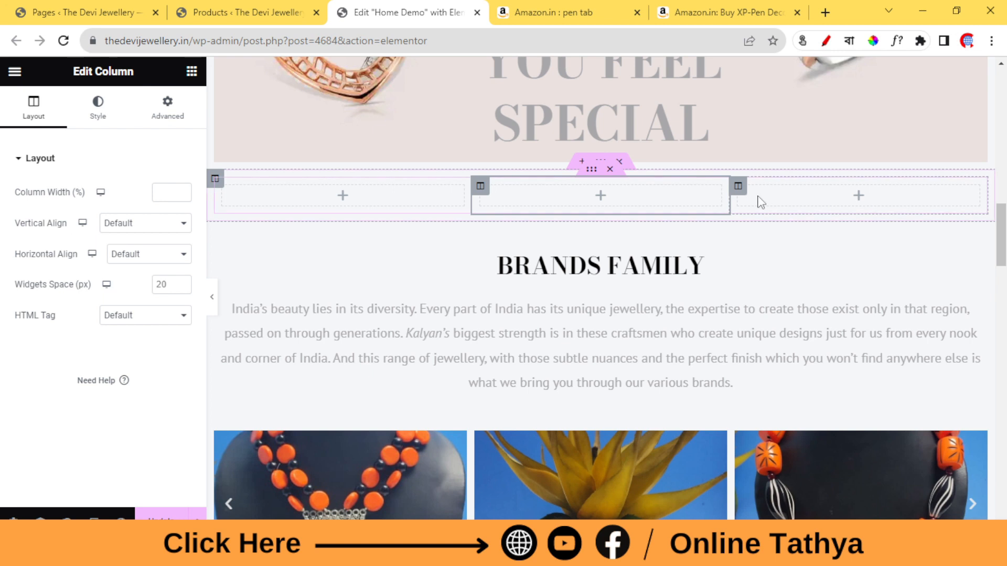
Save the main XP-Pen Deco01 V2 image from its Amazon product page to the Downloads folder as a JPEG.
left_click(551, 9)
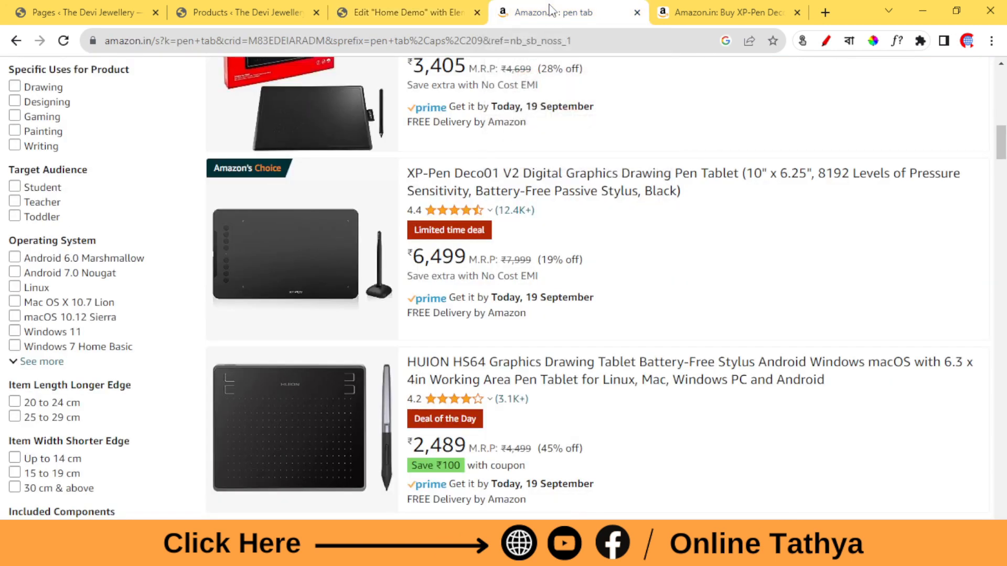
left_click(765, 8)
scroll(210, 351, "down", 1)
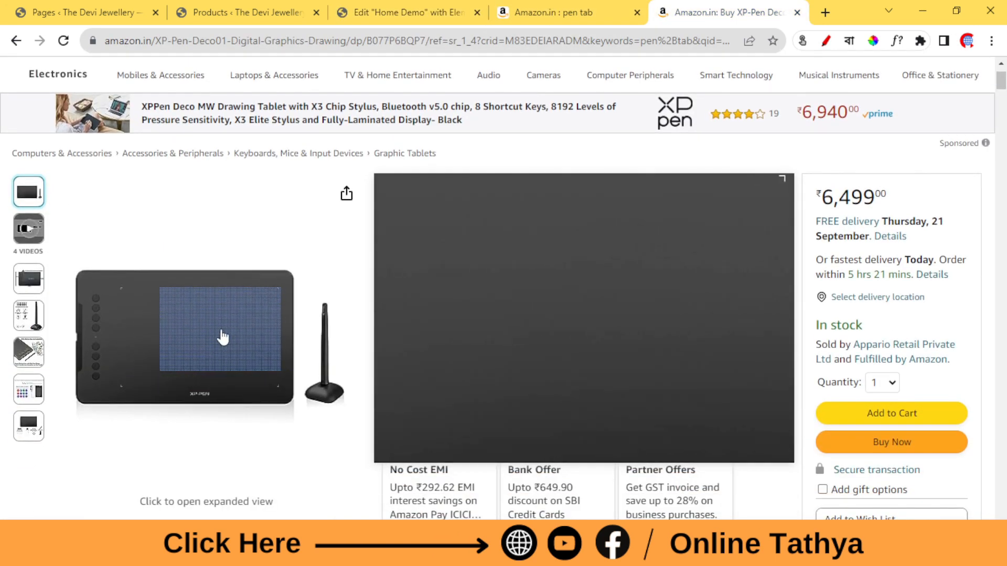
right_click(186, 319)
left_click(239, 345)
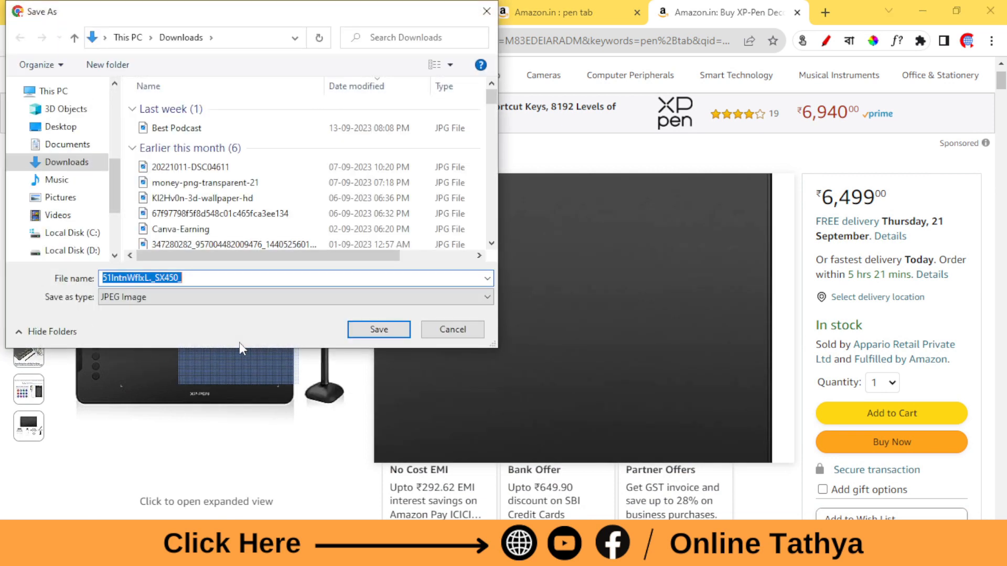
left_click(92, 163)
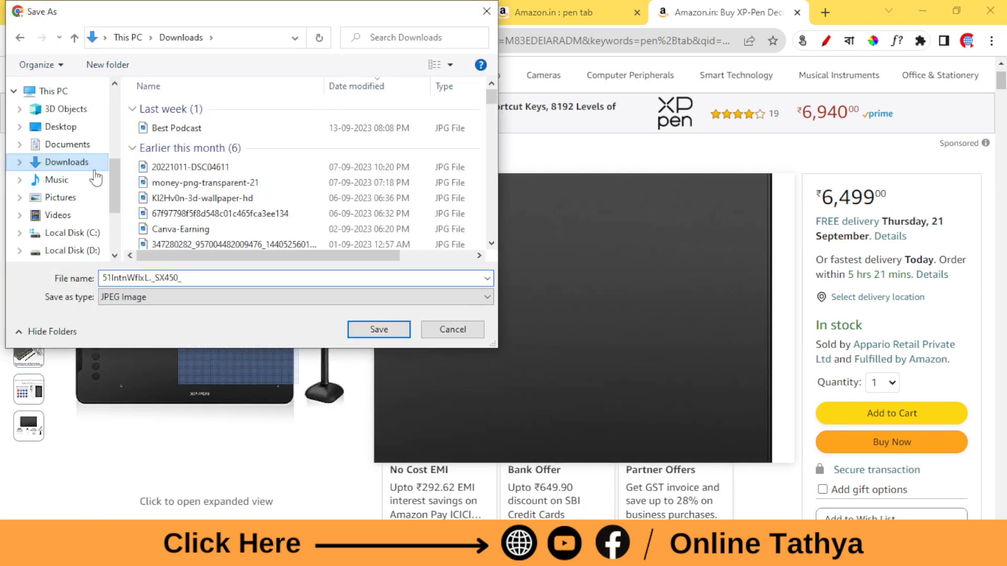
left_click(378, 330)
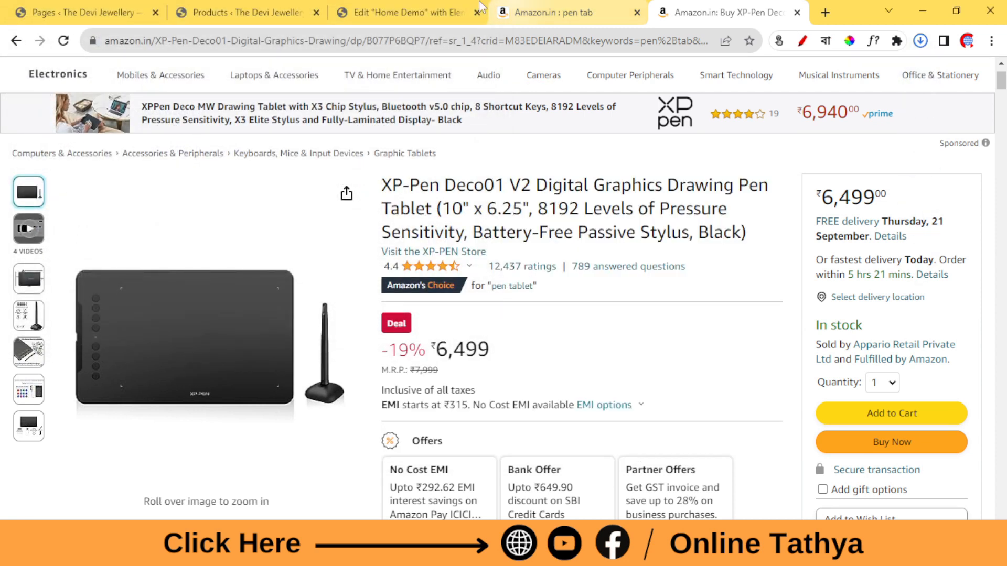
Return to the Home Demo editor and place an Image widget in the first column of the inner section.
left_click(409, 12)
left_click(341, 199)
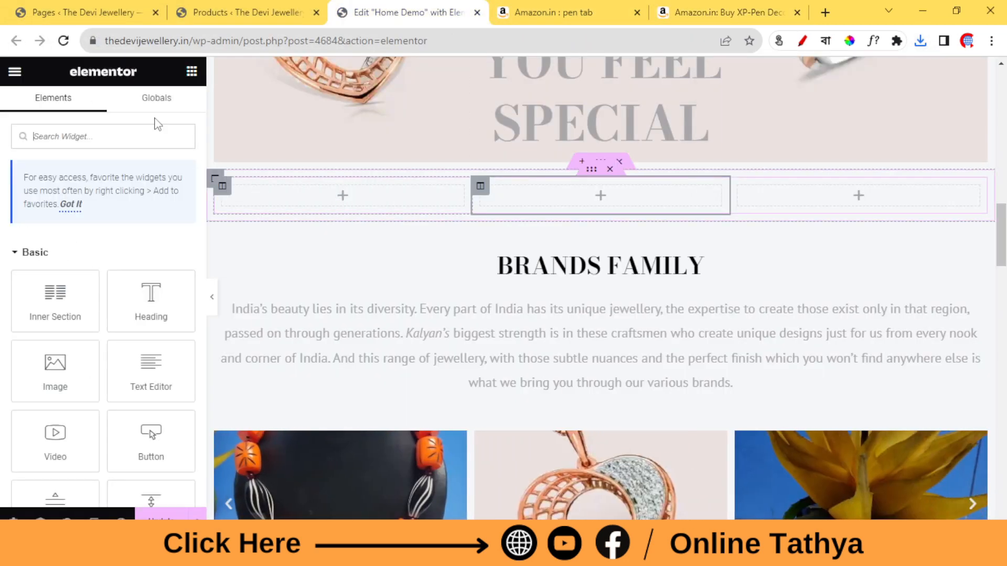
left_click_drag(55, 367, 339, 197)
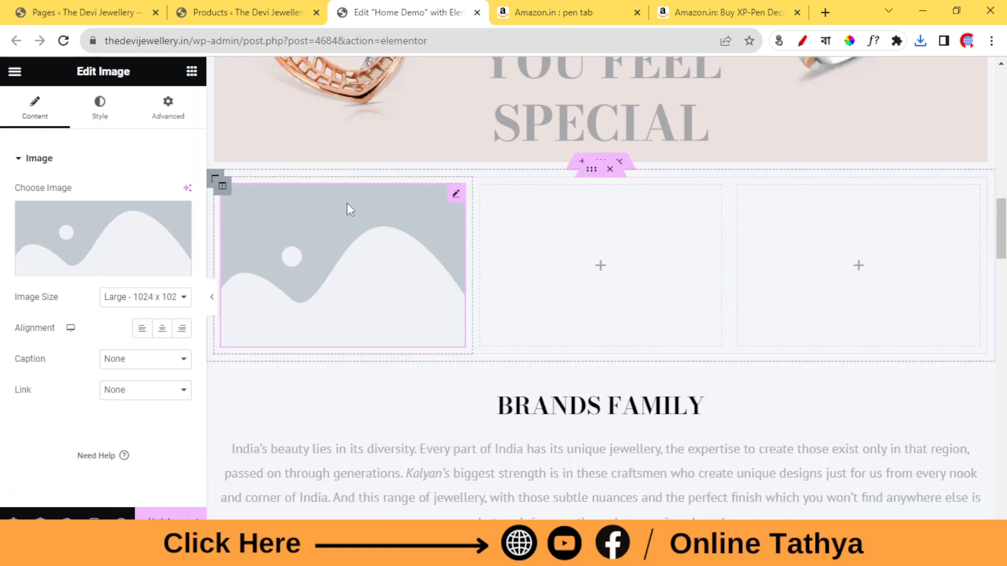
Upload the downloaded tablet picture 51IntnWflxL._SX450_.jpg from Downloads and use it in the Image widget.
left_click(96, 269)
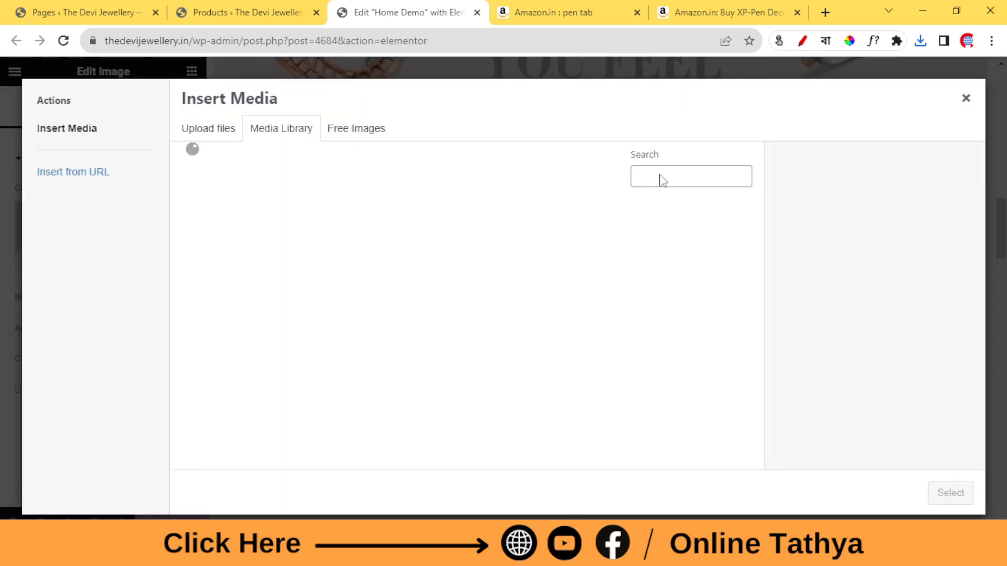
left_click(235, 137)
left_click(610, 310)
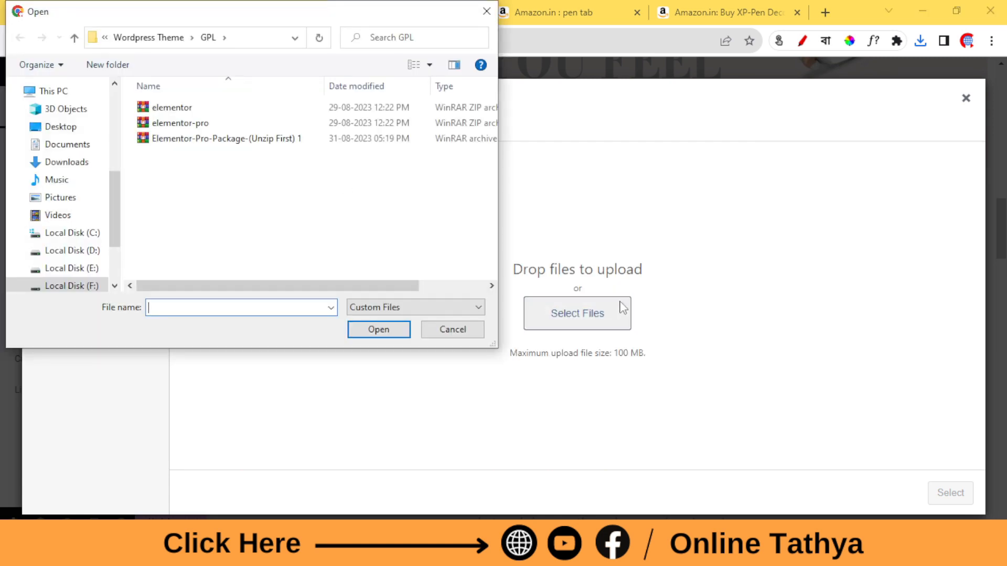
left_click(67, 162)
left_click(218, 128)
left_click(373, 329)
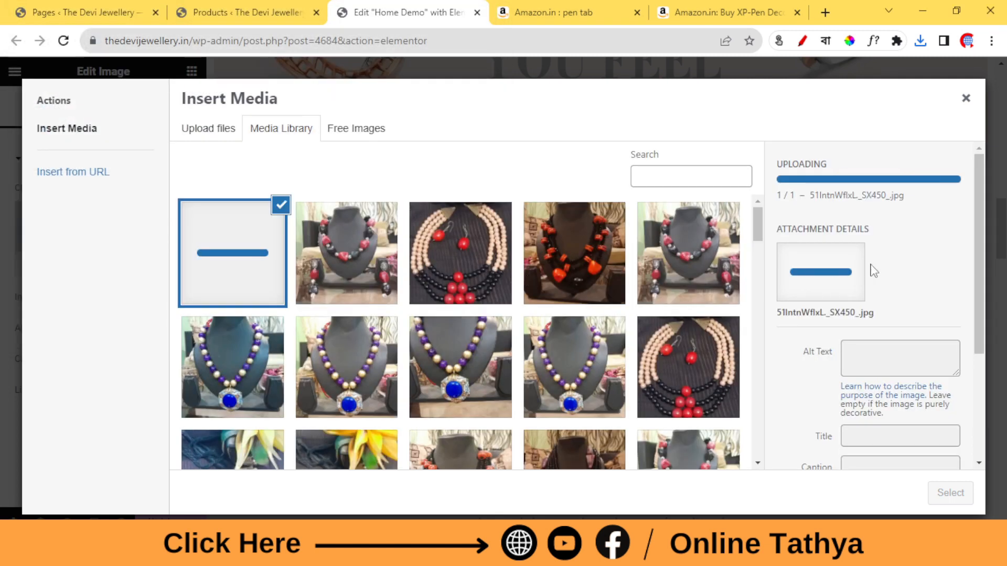
left_click(948, 492)
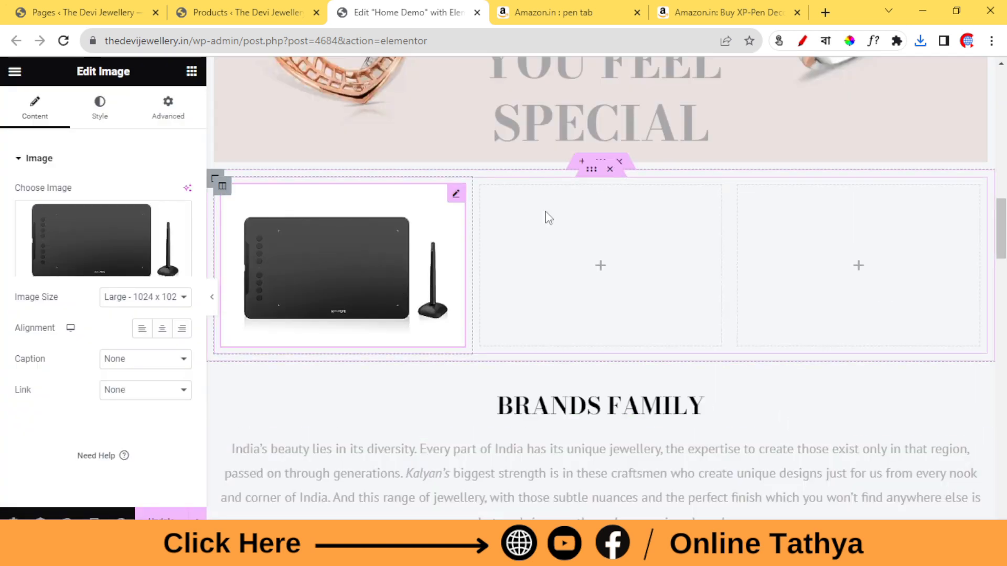
Look through the gallery images and video on the Amazon pen tablet page, then return to the Home Demo editor.
left_click(729, 12)
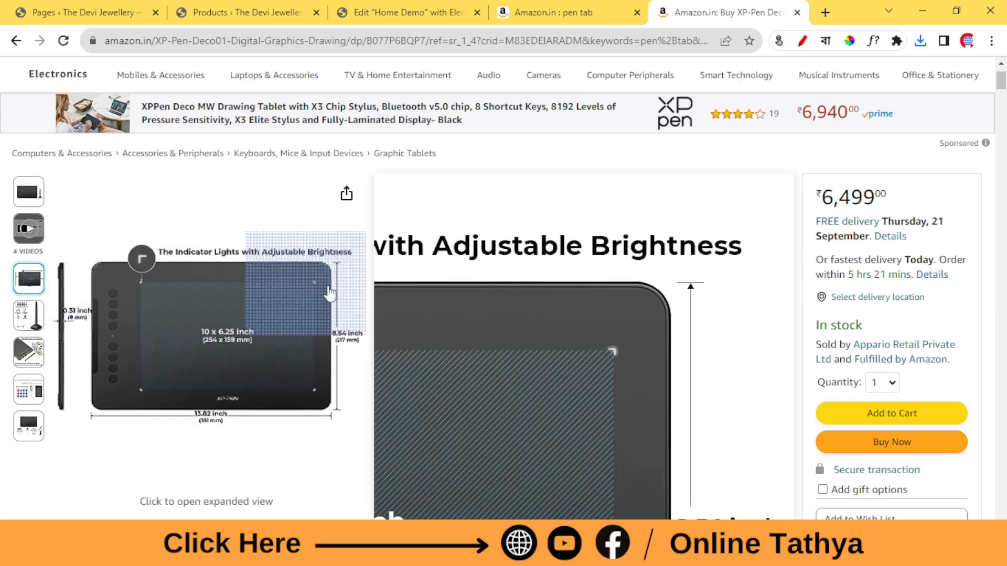
scroll(199, 266, "down", 2)
mouse_move(31, 252)
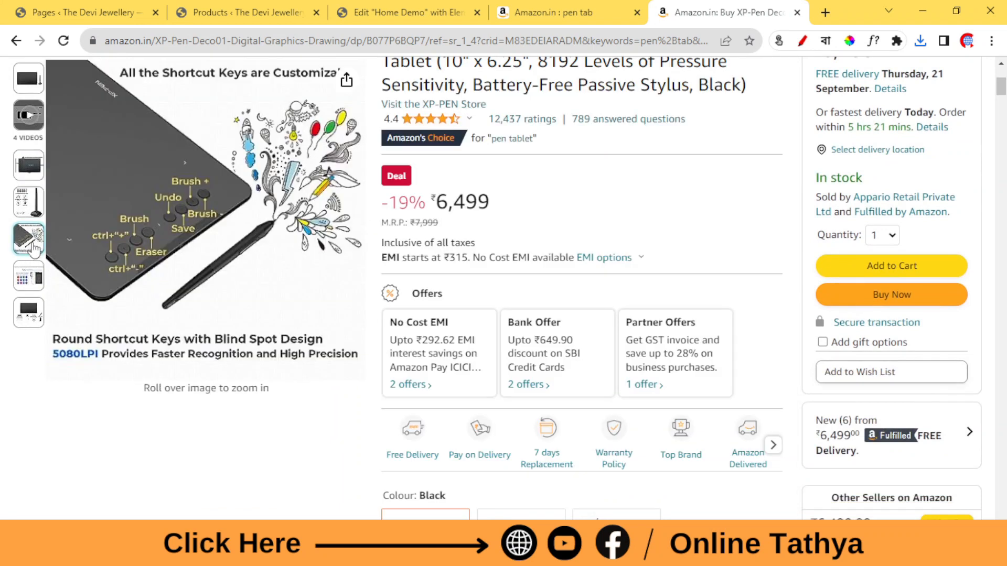
mouse_move(39, 287)
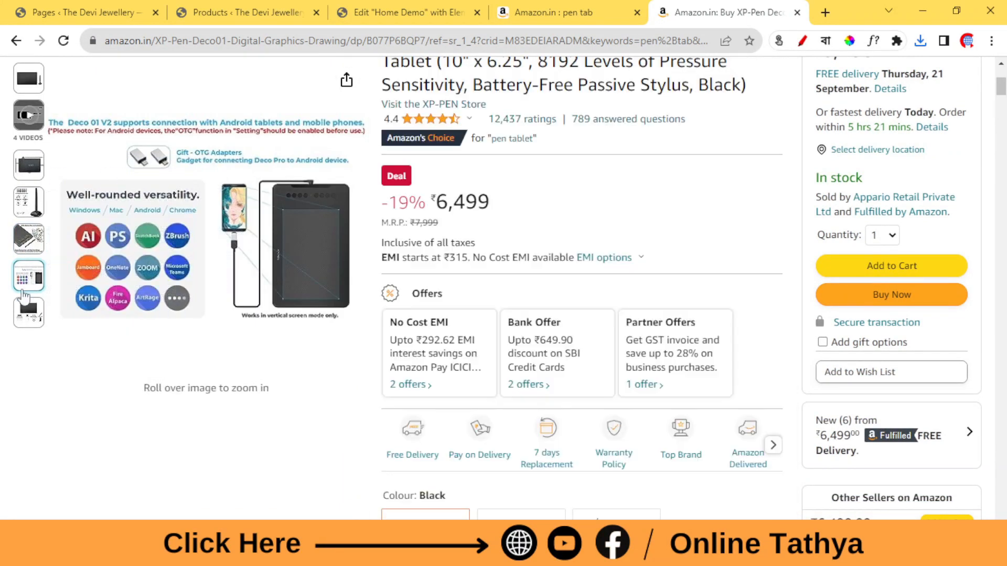
mouse_move(25, 317)
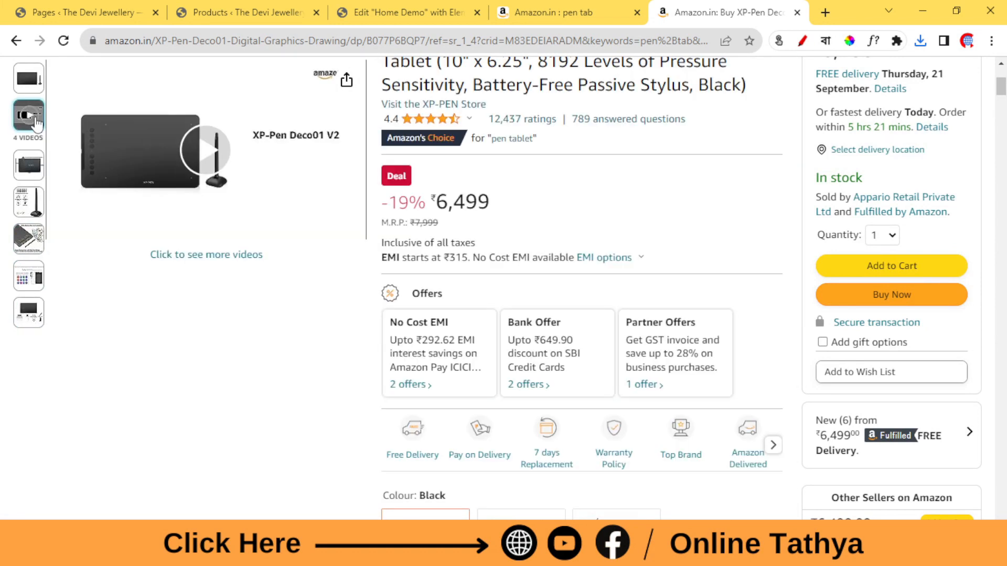
left_click(29, 115)
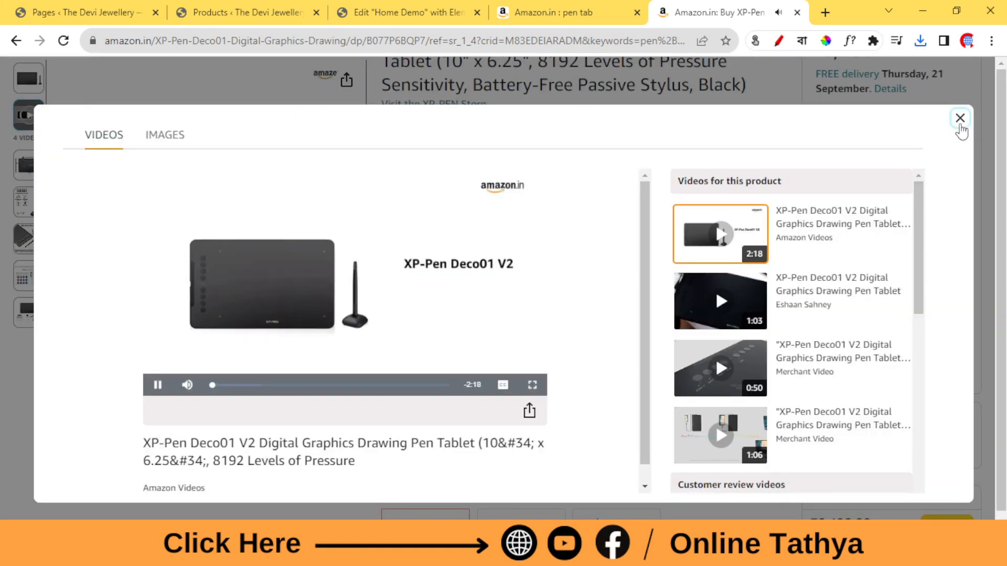
left_click(960, 121)
scroll(330, 282, "up", 1)
left_click(542, 5)
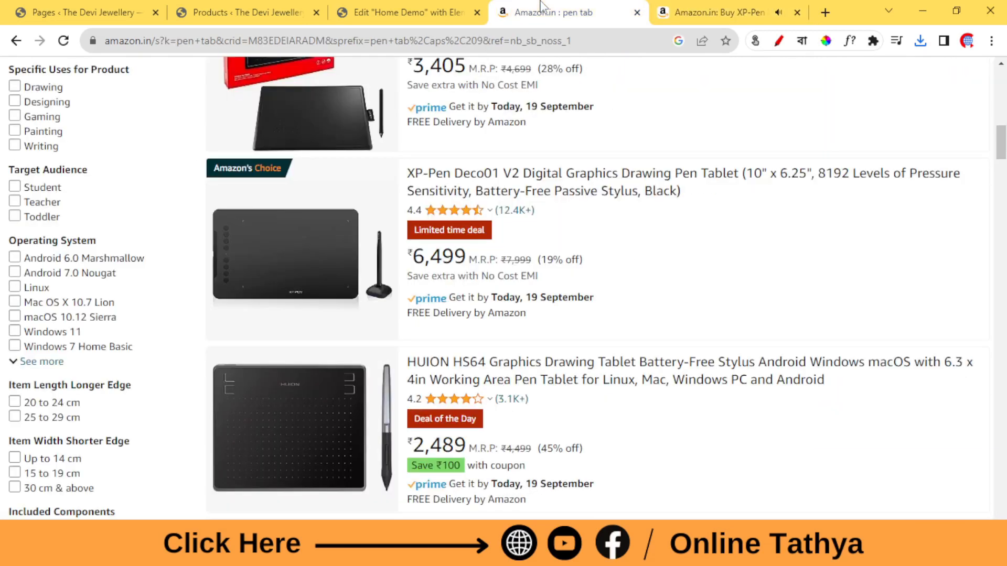
left_click(413, 6)
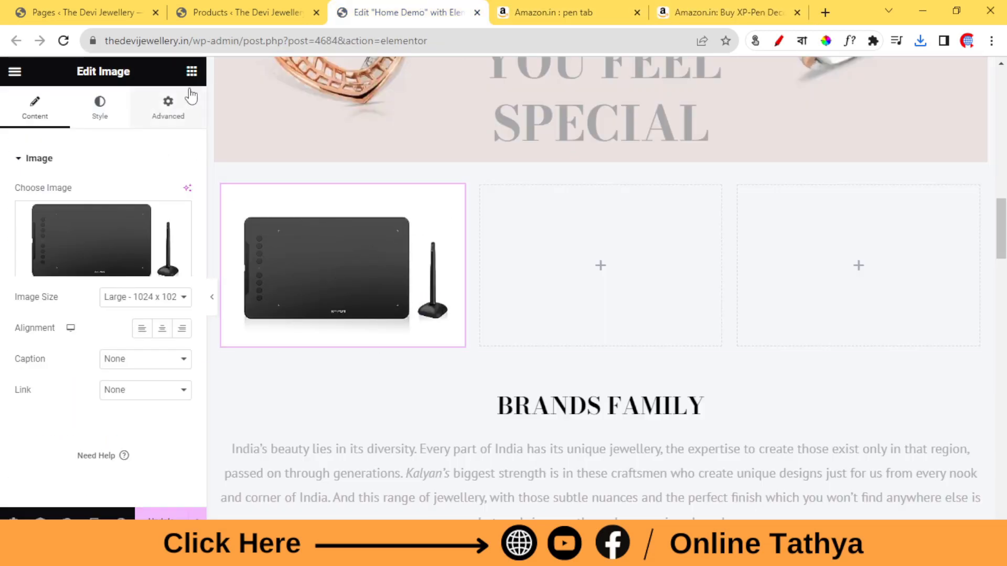
Add a Button widget below the tablet image, check the Amazon product page, and set the button text to "Buy Now".
left_click(191, 72)
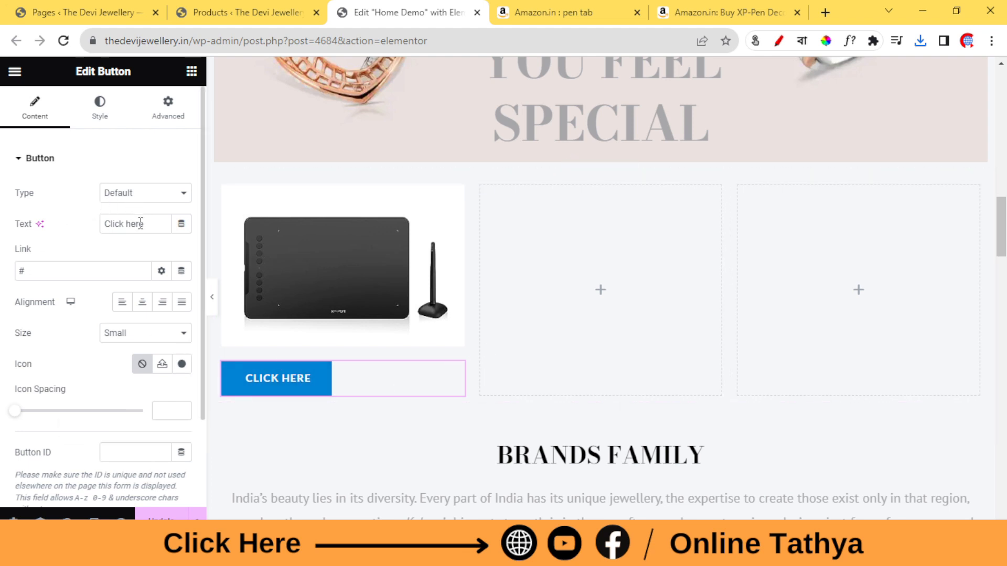
left_click(601, 12)
left_click(697, 9)
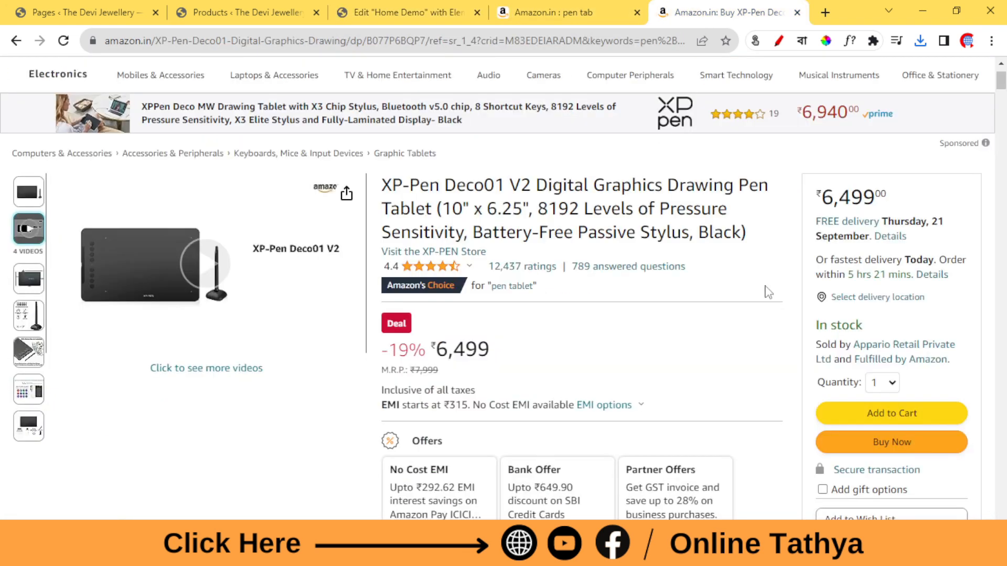
scroll(768, 292, "down", 1)
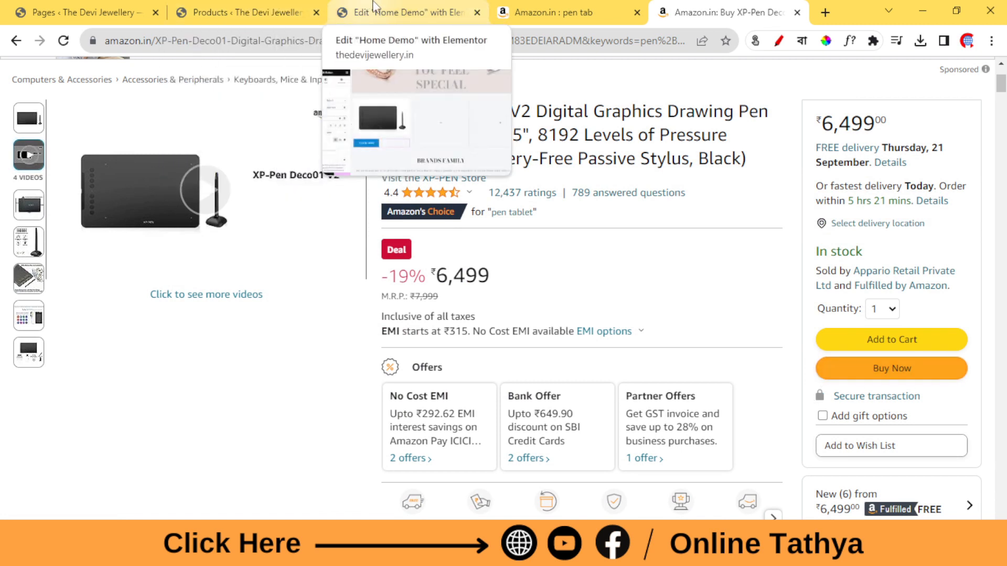
left_click(399, 12)
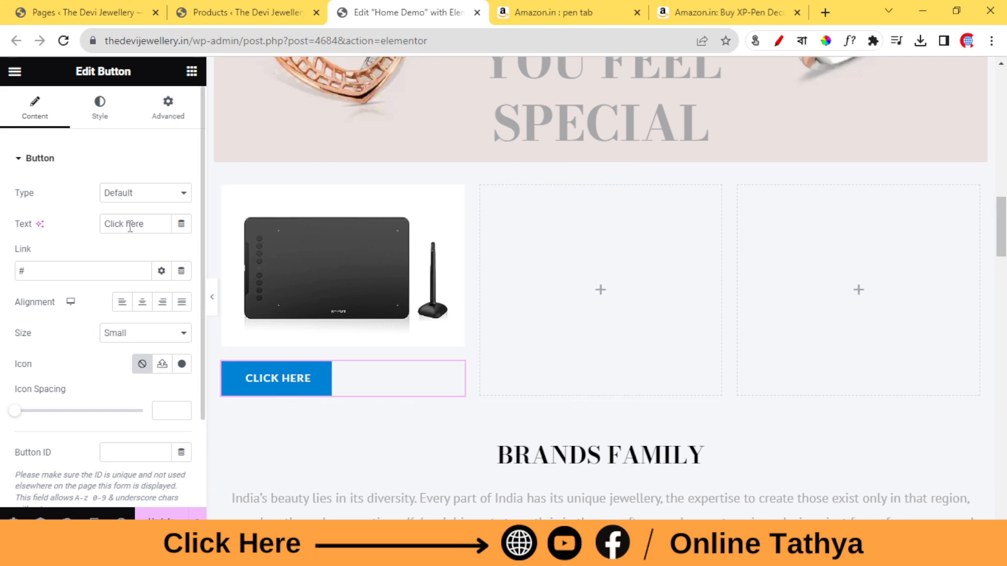
type("B")
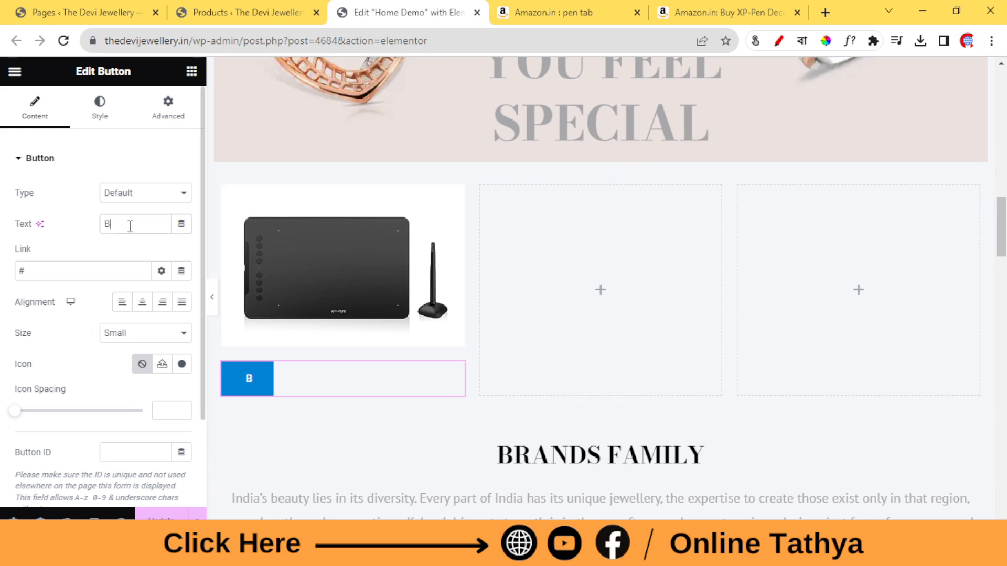
type("uy No")
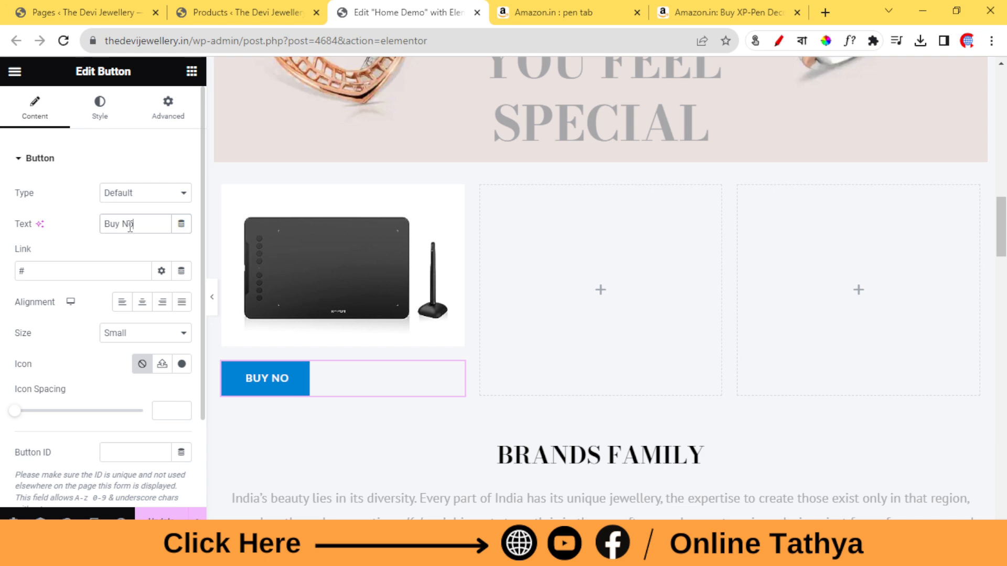
type("w")
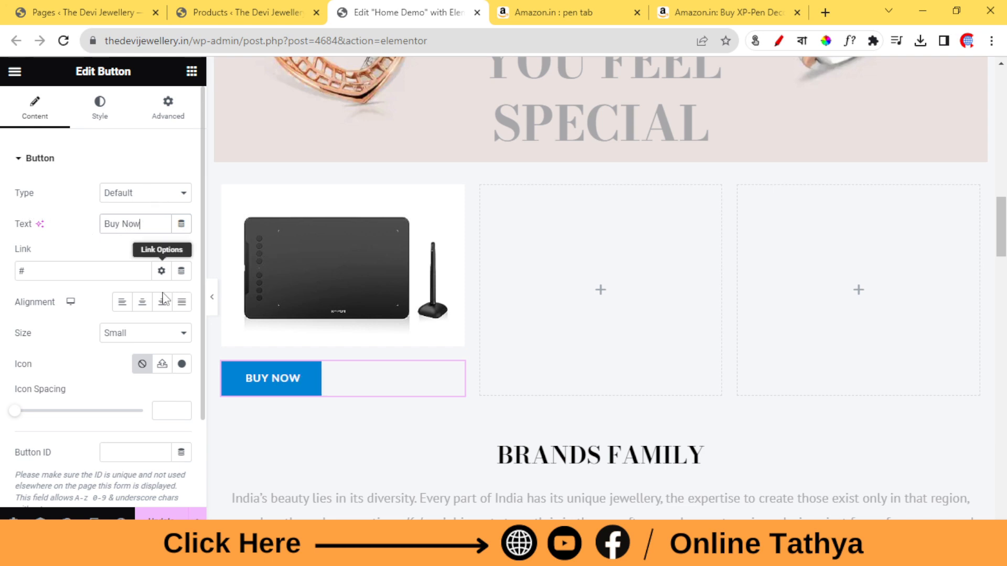
Stretch the Buy Now button to the full column width and set its normal background colour to #FF0000.
left_click(175, 309)
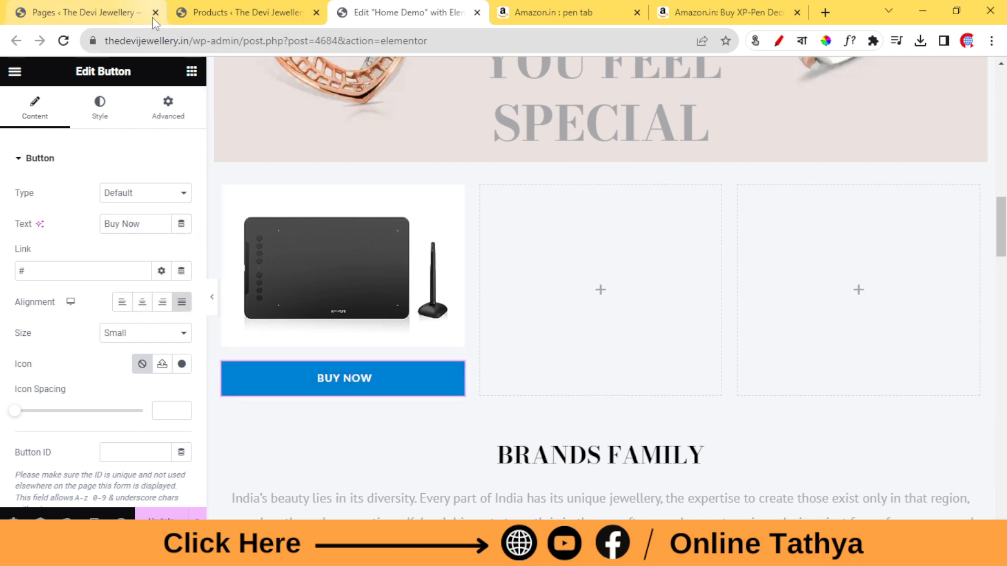
left_click(98, 106)
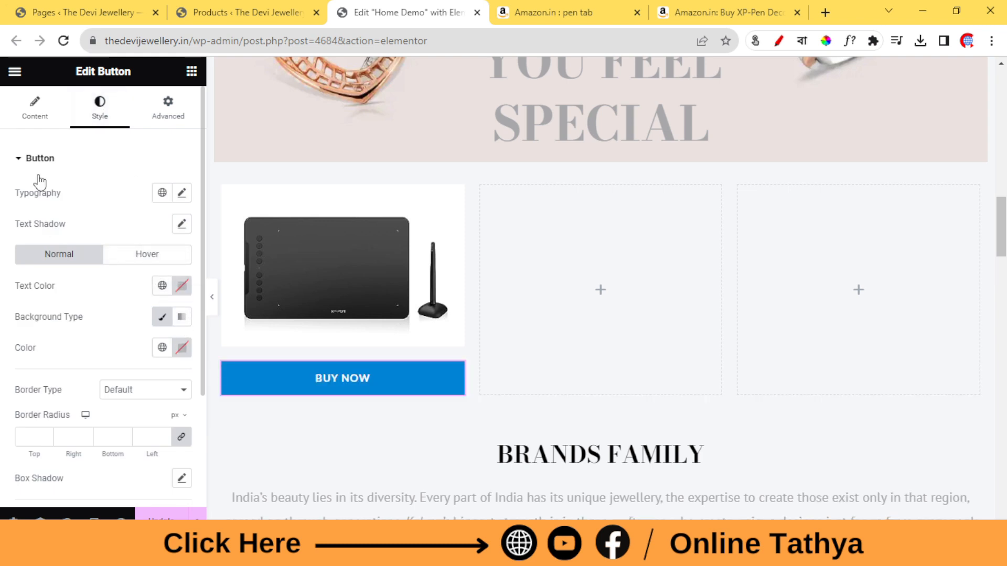
left_click(181, 348)
mouse_move(211, 219)
left_mouse_down()
mouse_move(294, 148)
mouse_move(271, 157)
left_mouse_up()
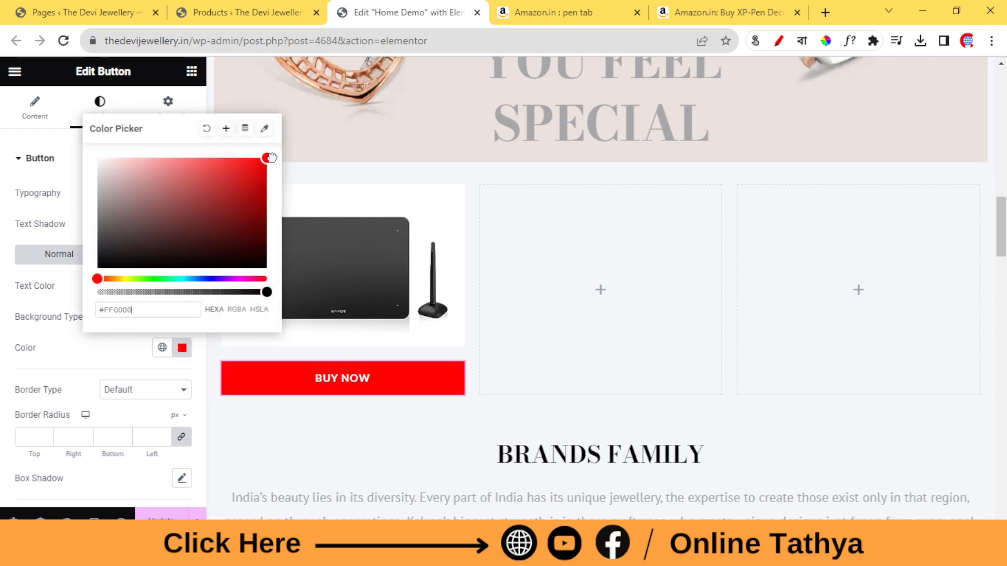
left_click(26, 320)
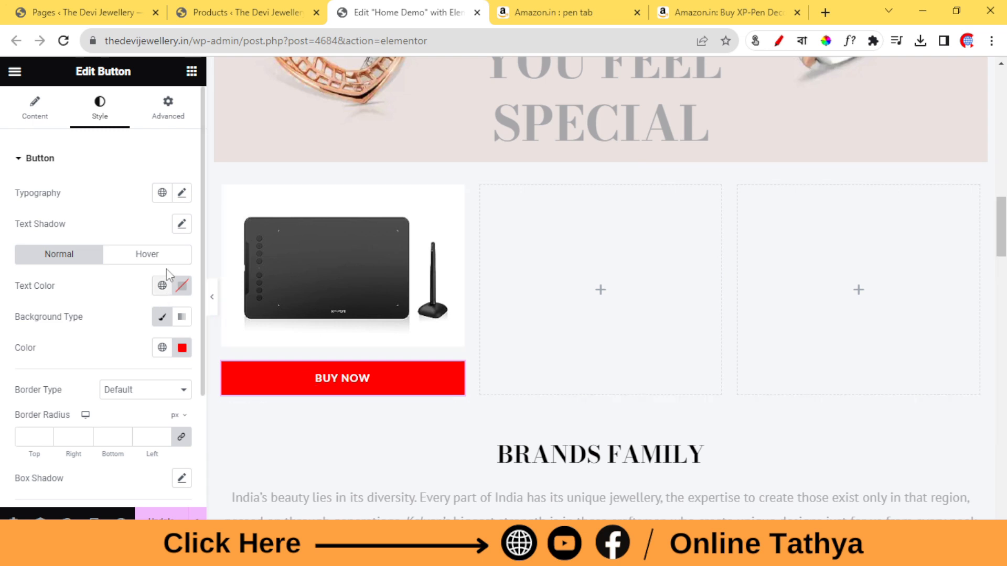
Set the Buy Now button's hover background colour to the blue #0E03C2.
left_click(159, 258)
left_click(180, 350)
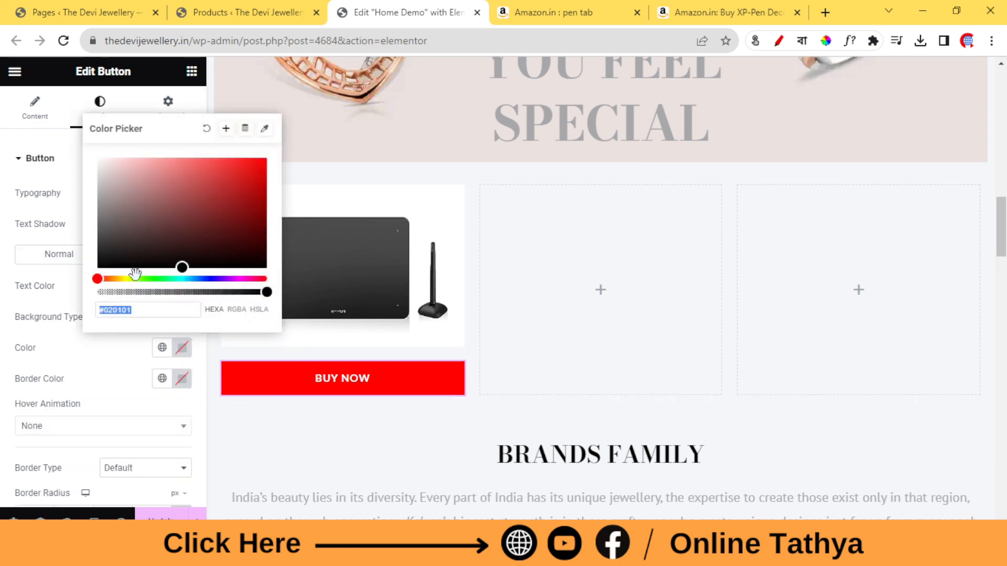
left_click(109, 257)
left_click(211, 279)
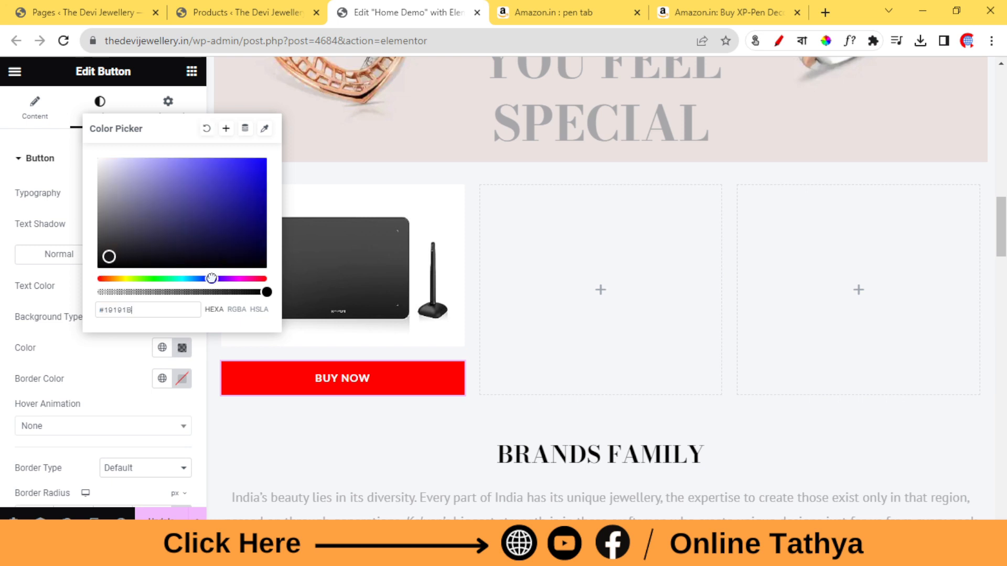
left_click(255, 202)
left_click(263, 184)
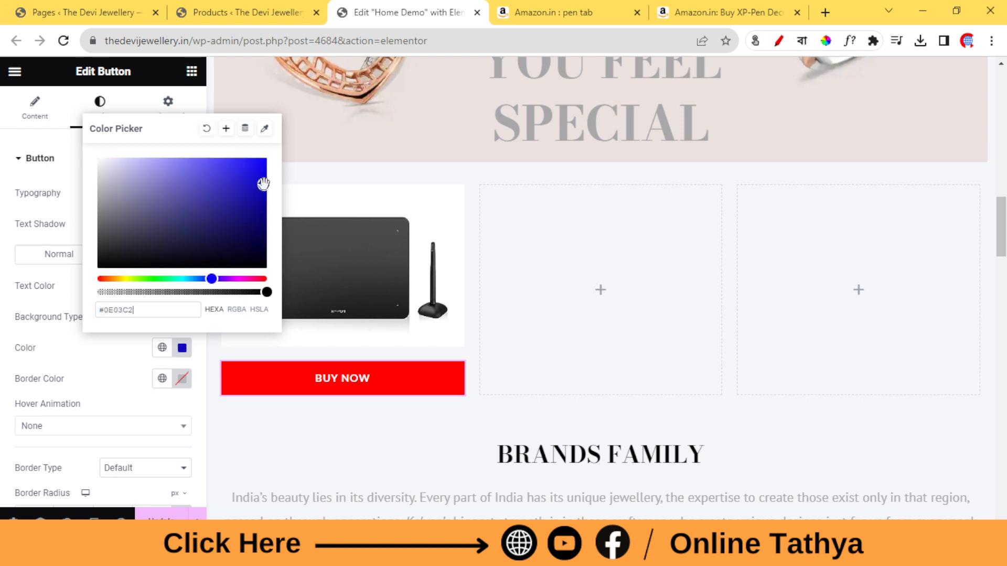
left_click(3, 344)
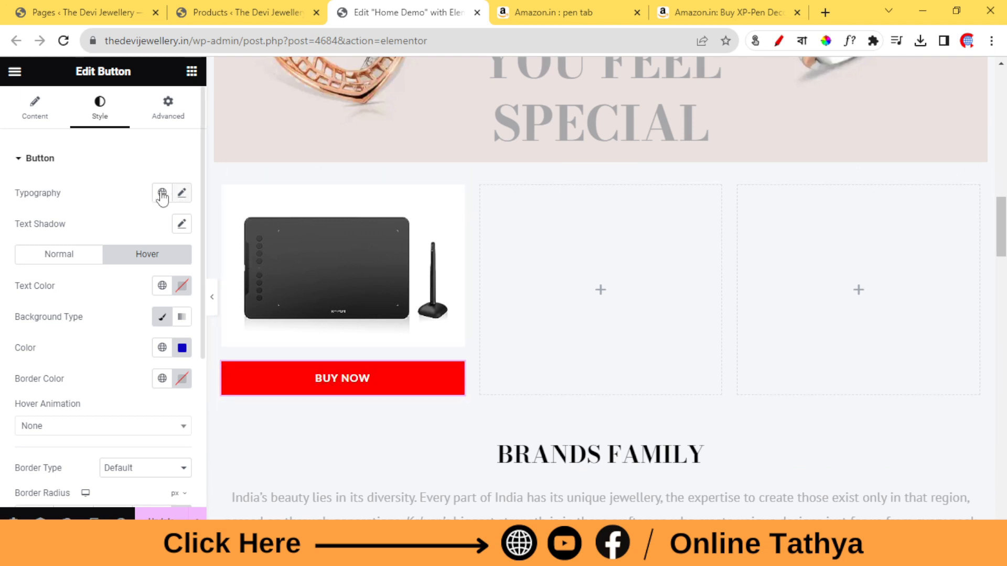
Select the Buy Now button's current link for replacement and switch to the Amazon pen tablet page.
left_click(37, 117)
left_click(59, 271)
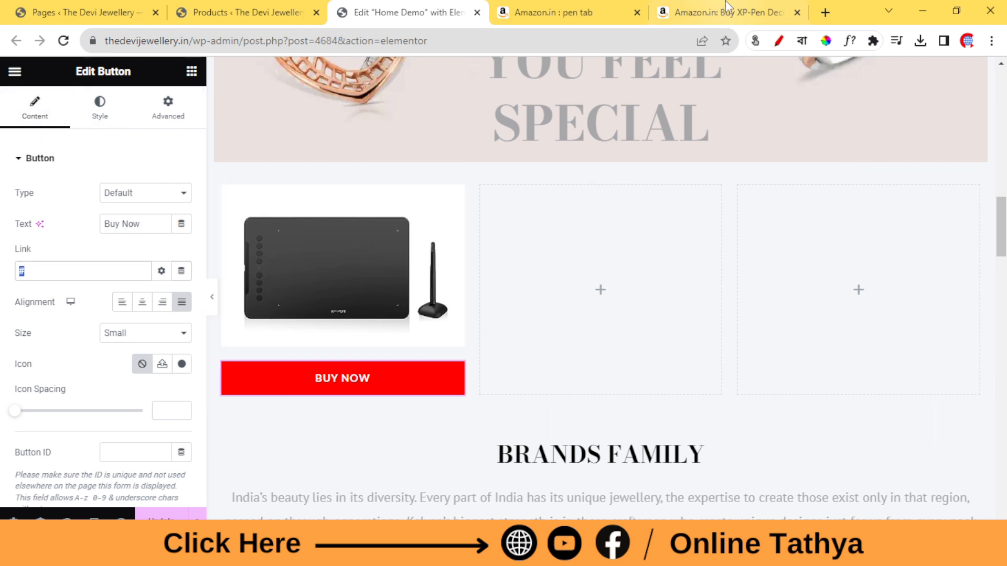
left_click(751, 6)
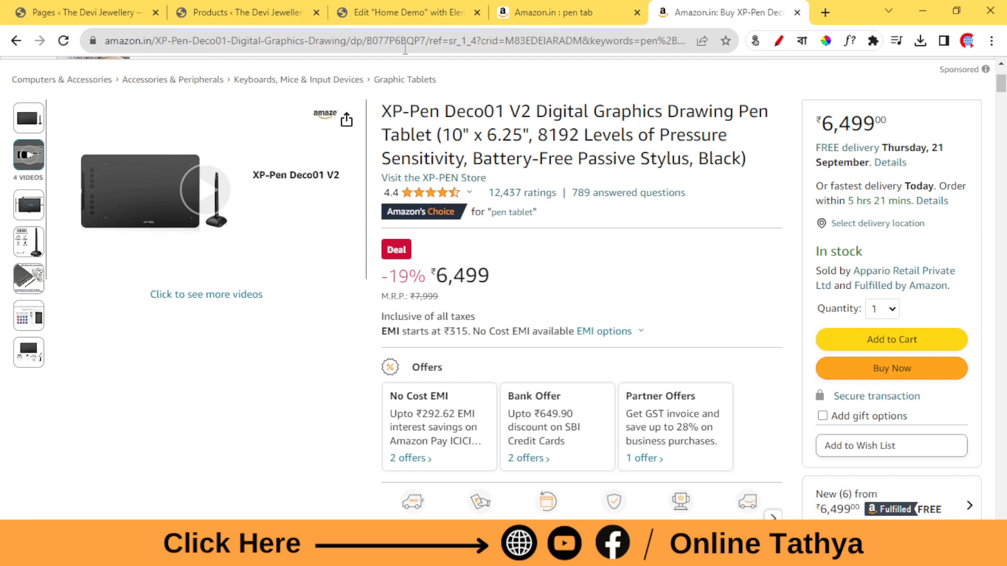
Try to load the Amazon product page with its address shortened to amazon.in/XP-Pen-Deco01-Digital-Graphics-Drawing.
left_click_drag(347, 41, 1006, 43)
key("BackSpace")
key("Return")
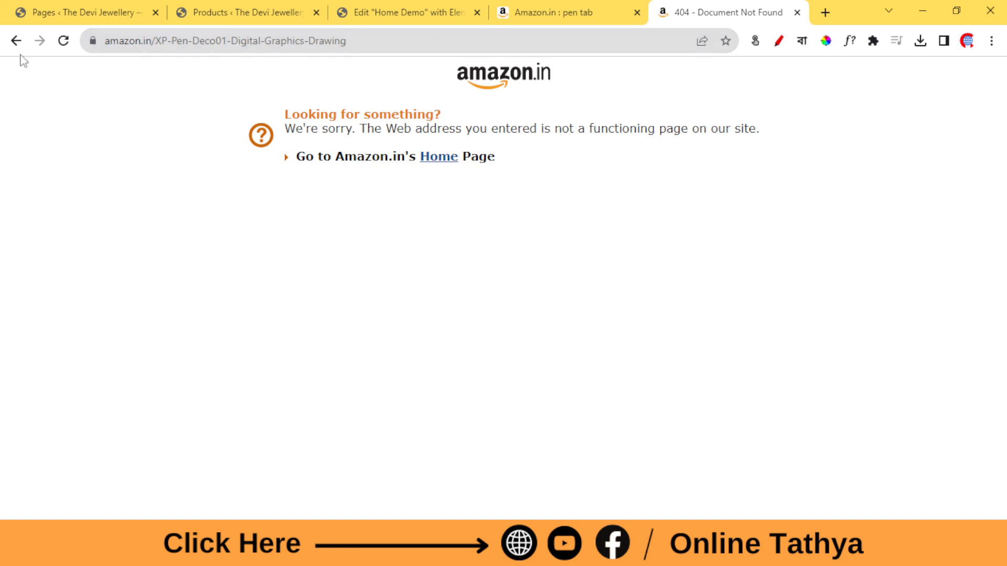
left_click(16, 40)
Copy the full Amazon pen tablet page address and paste it as the Buy Now button's link in the Home Demo editor.
left_click(479, 41)
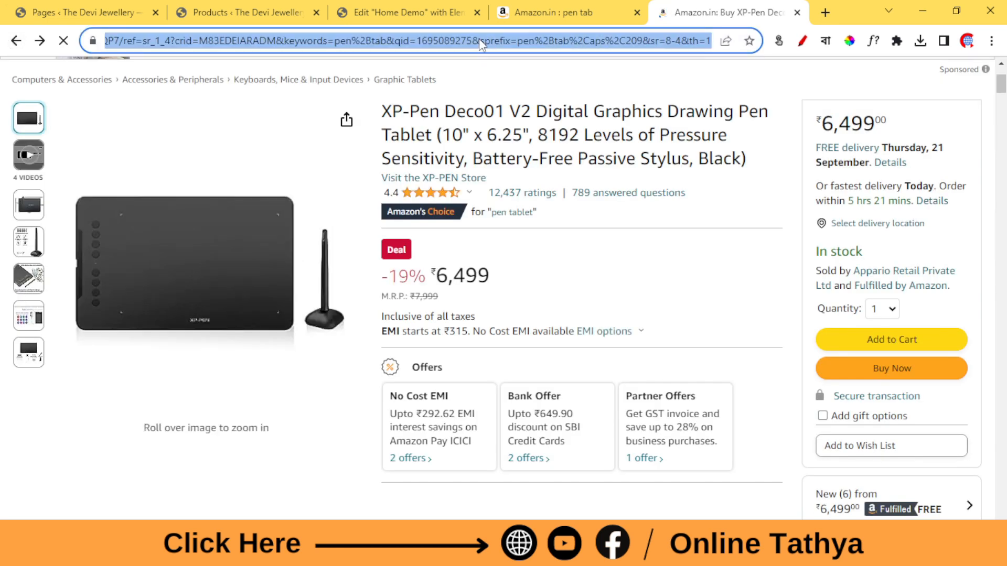
right_click(479, 40)
left_click(514, 106)
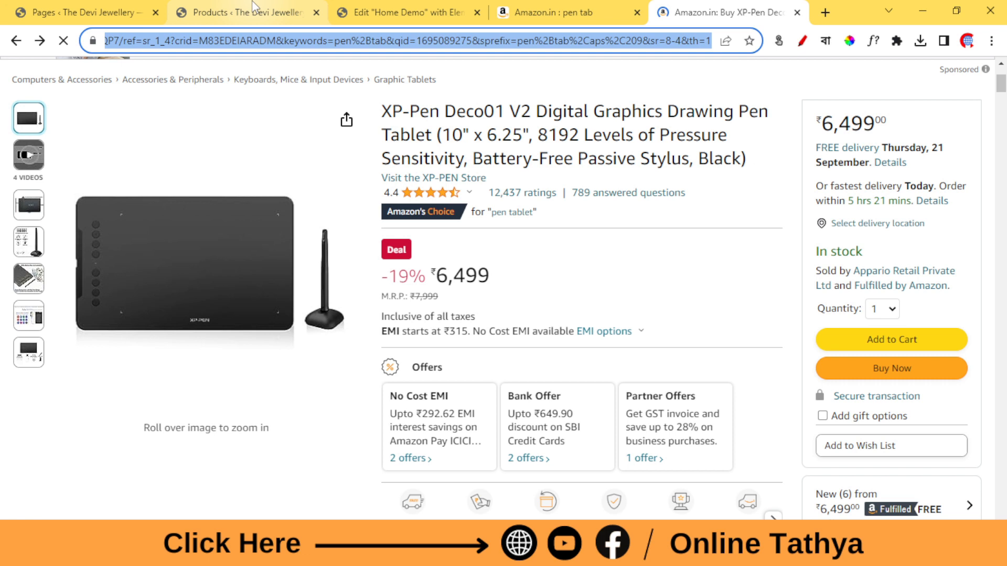
left_click(251, 2)
left_click(379, 2)
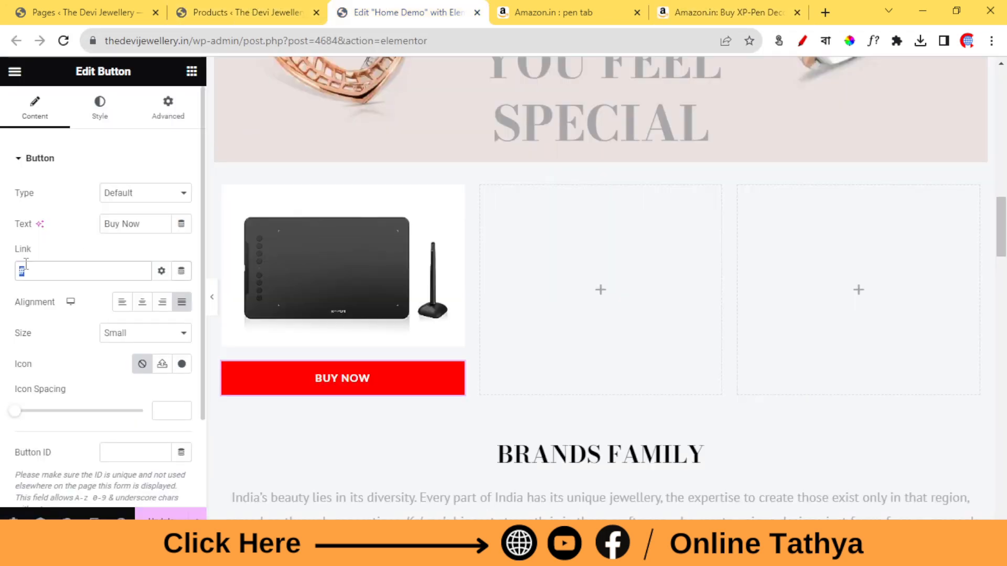
right_click(46, 269)
left_click(112, 334)
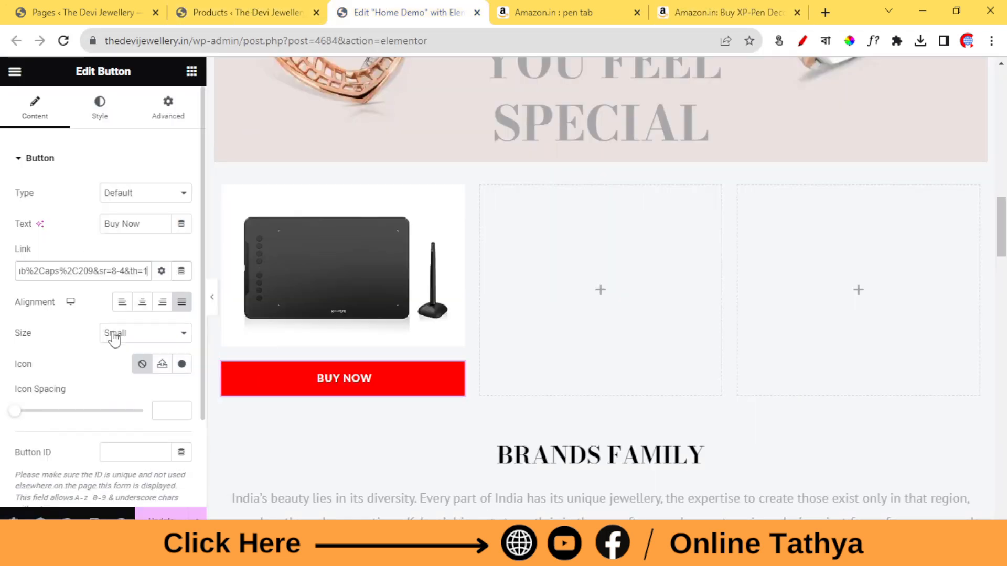
Update the Home Demo page, then preview it and test the Buy Now button below the tablet image.
left_click(161, 523)
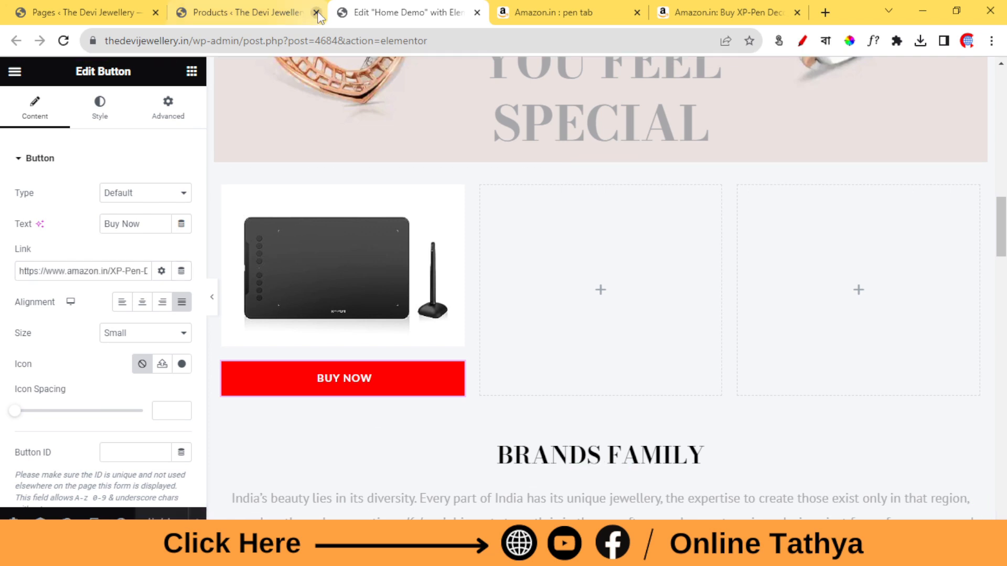
left_click(121, 524)
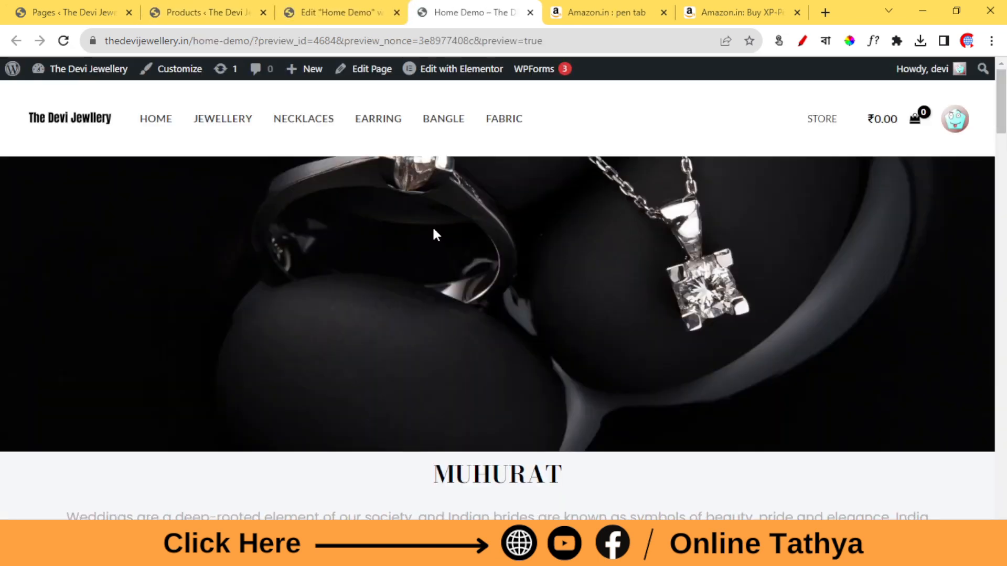
scroll(278, 267, "down", 8)
scroll(278, 270, "down", 12)
scroll(190, 192, "up", 4)
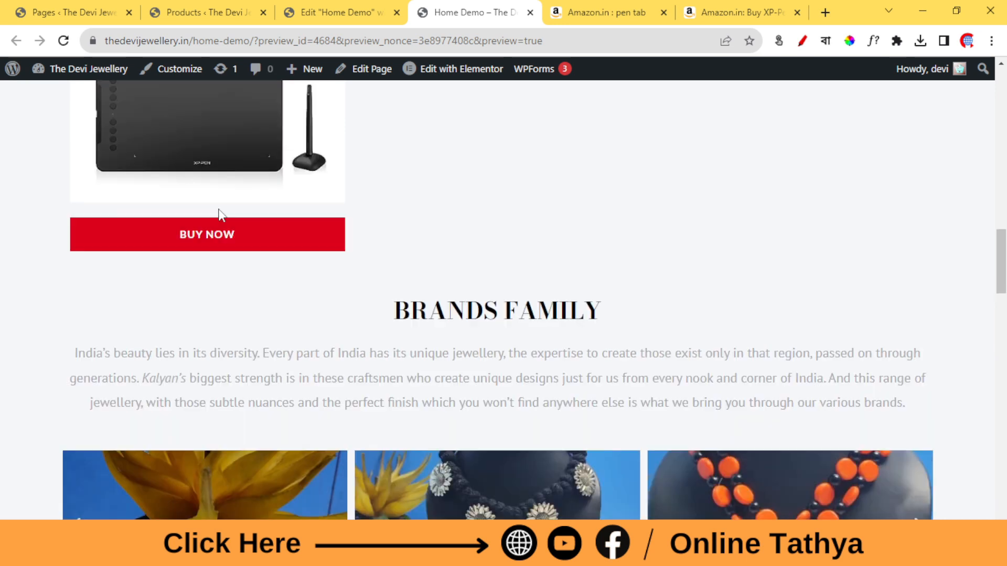
left_click(237, 406)
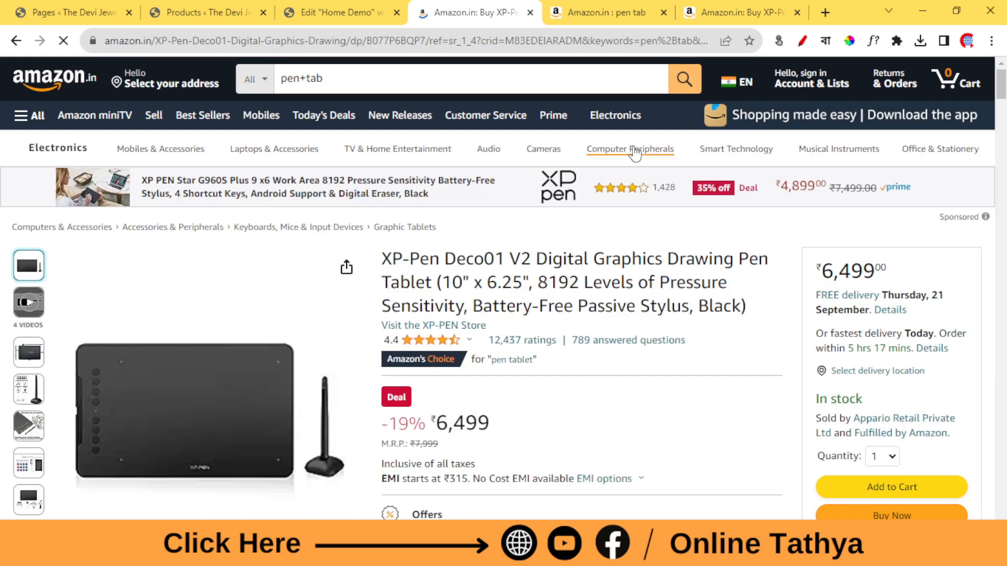
Bring up the widget list in the Home Demo editor and revisit the Amazon pen tablet page.
left_click(380, 8)
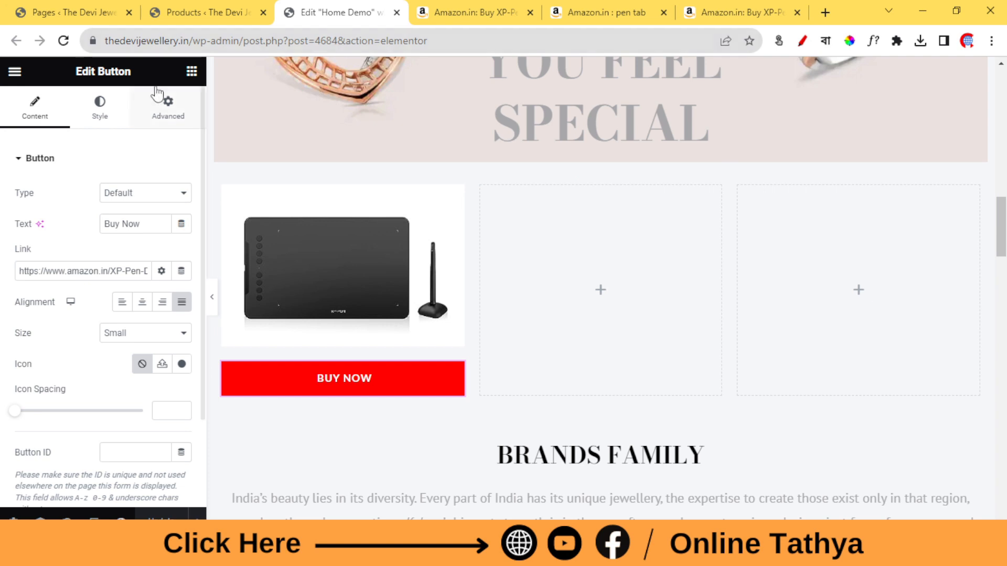
left_click(192, 72)
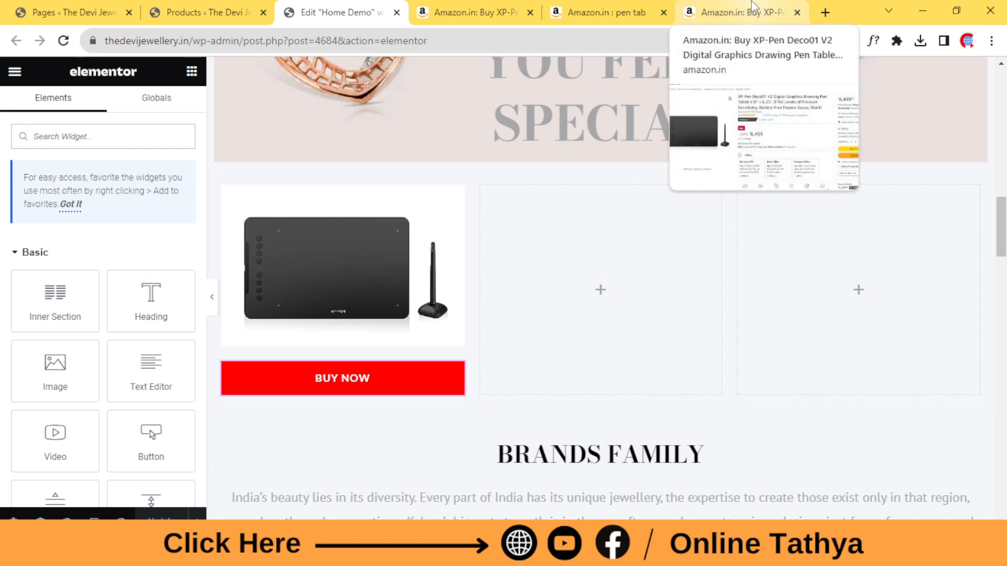
left_click(723, 5)
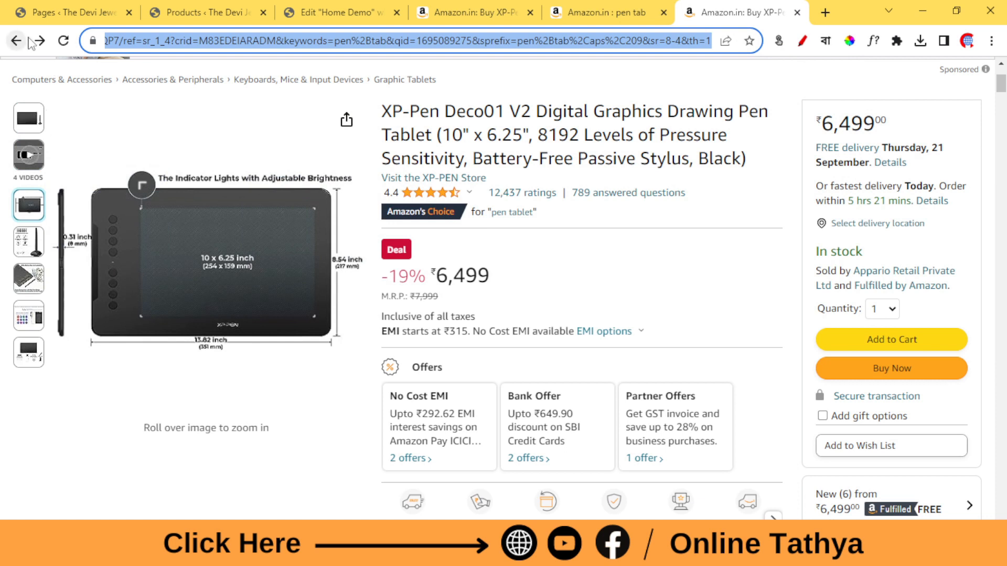
left_click(624, 249)
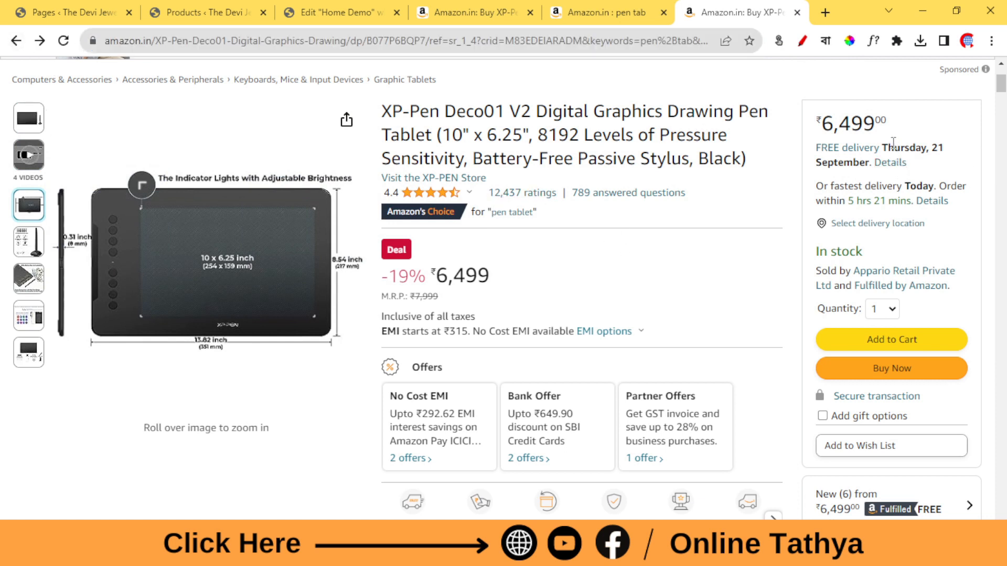
Open the ORANGE BLACK THREE LAYER SHINING BEADS SET page from the Products list in a new tab and look it over.
left_click(203, 8)
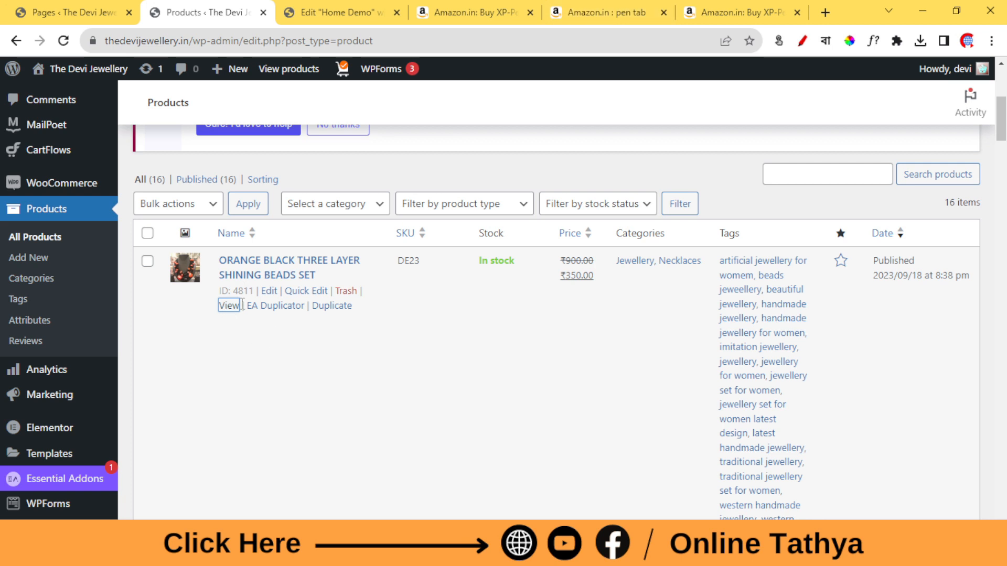
scroll(242, 305, "down", 2)
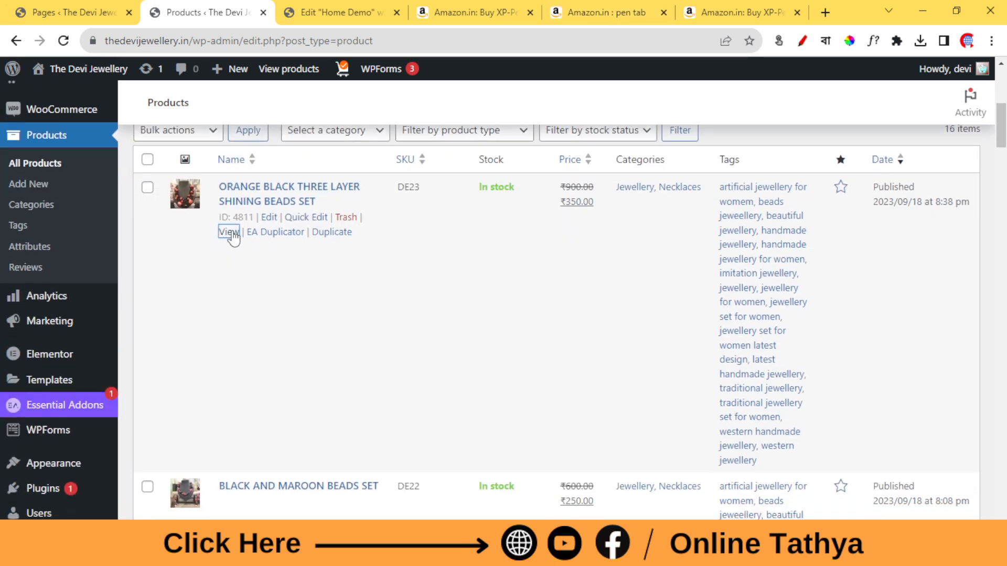
right_click(234, 238)
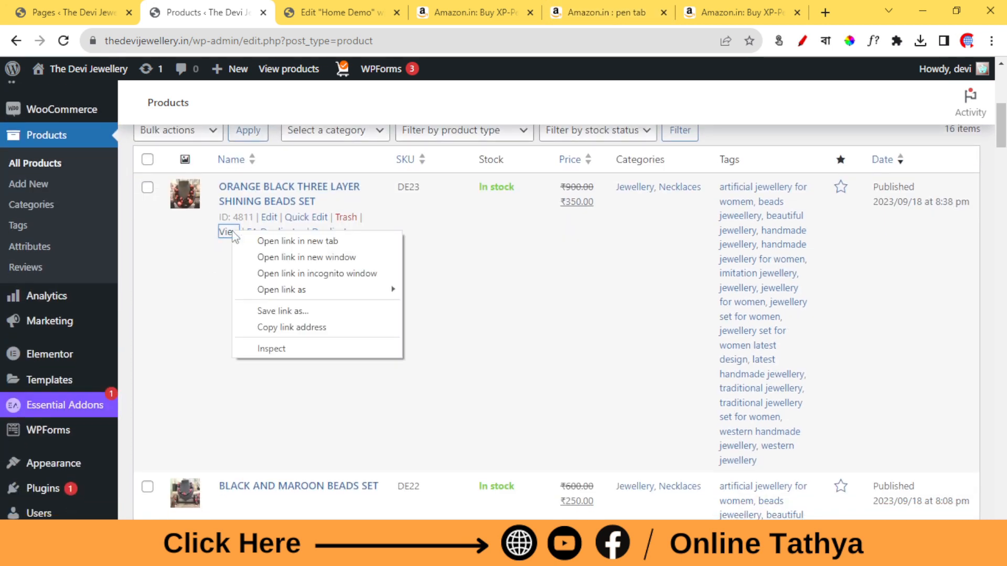
left_click(281, 242)
left_click(288, 7)
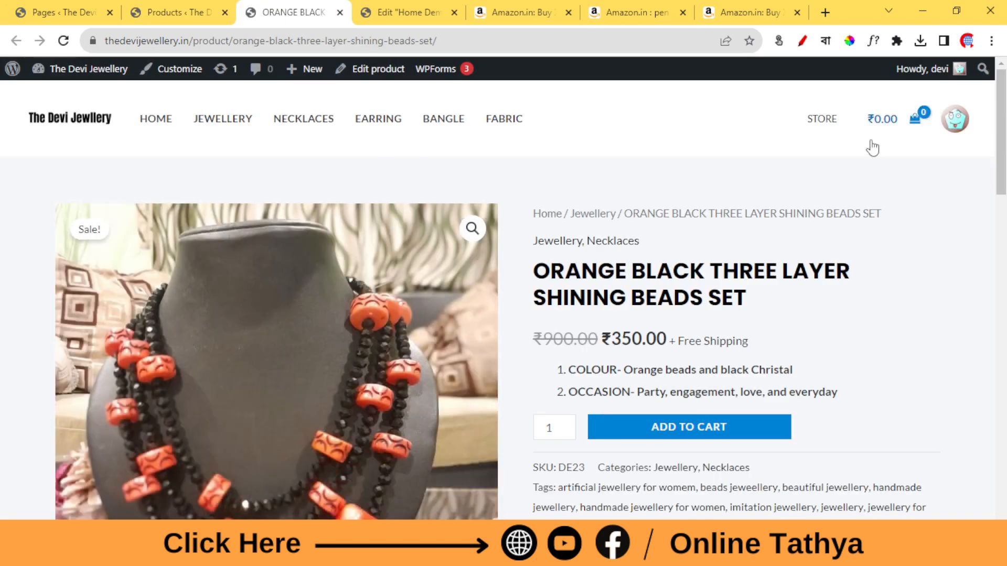
scroll(814, 168, "down", 4)
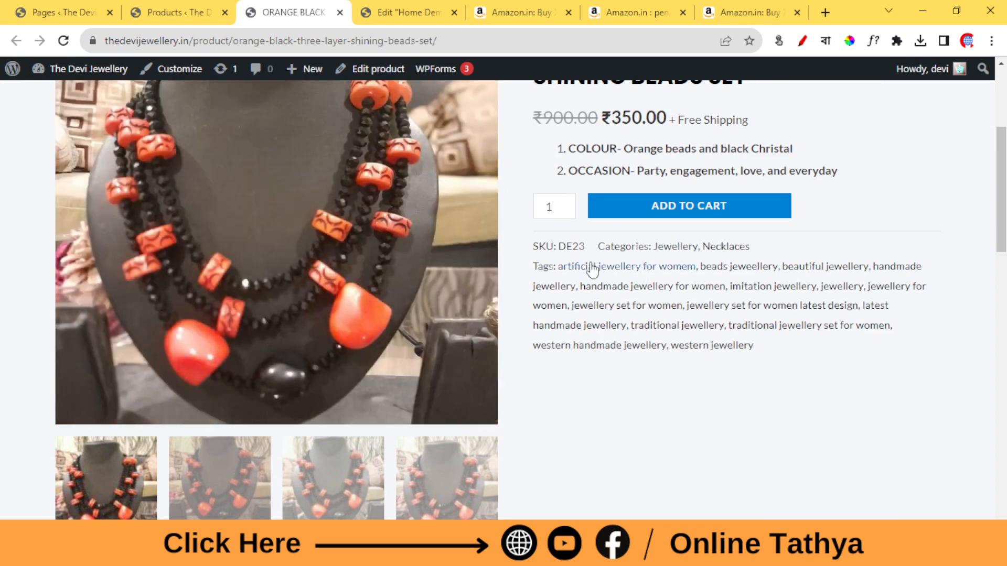
scroll(332, 99, "up", 5)
Copy the orange and black beads set page's address and return to the Home Demo editor.
left_click(606, 40)
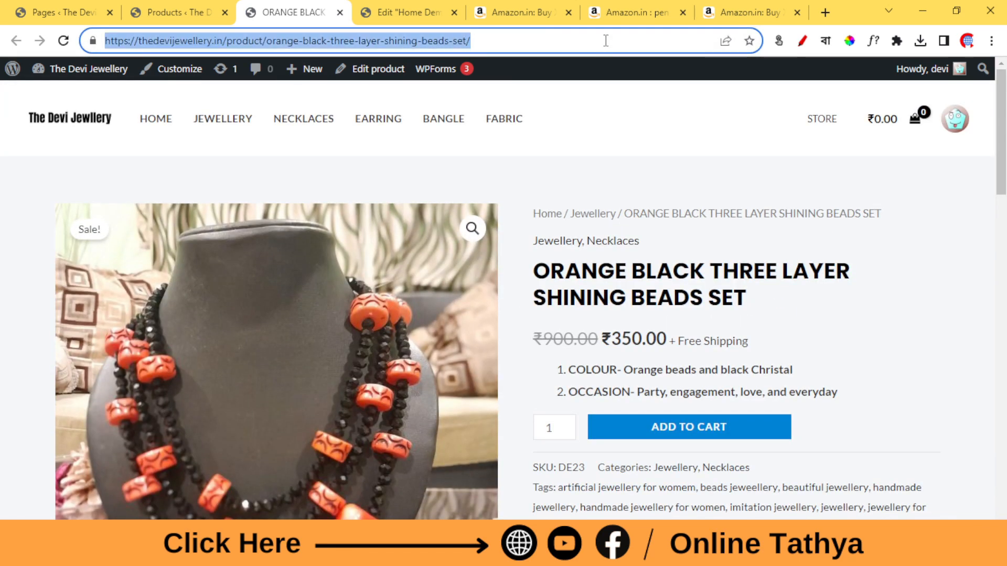
right_click(605, 41)
left_click(650, 112)
left_click(431, 4)
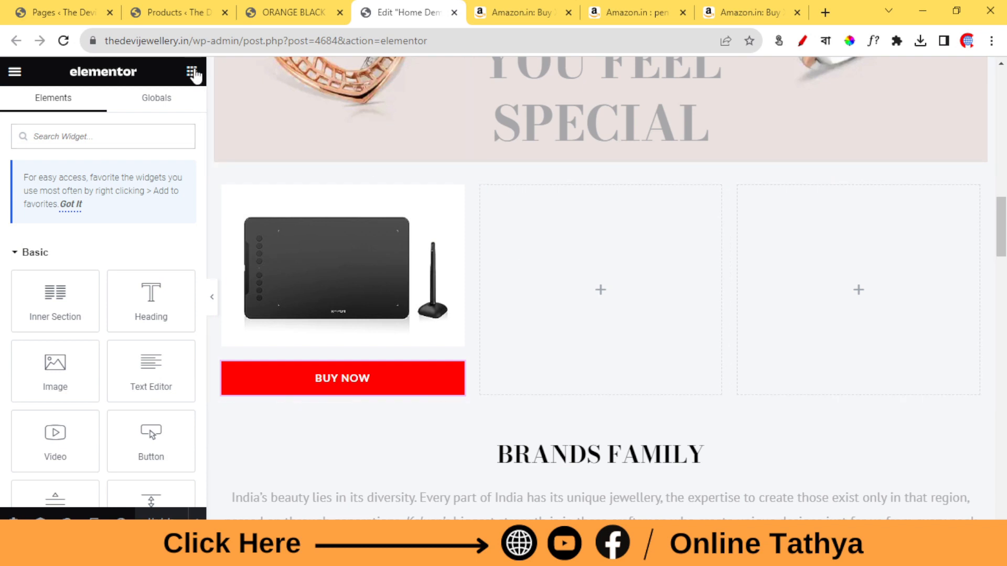
Place an Image widget in the middle column using WhatsApp-Image-2023-09-18-at-4.03.05-PM-3.jpeg from the media library, sized Medium Large - 768 x 0.
left_click_drag(55, 367, 599, 246)
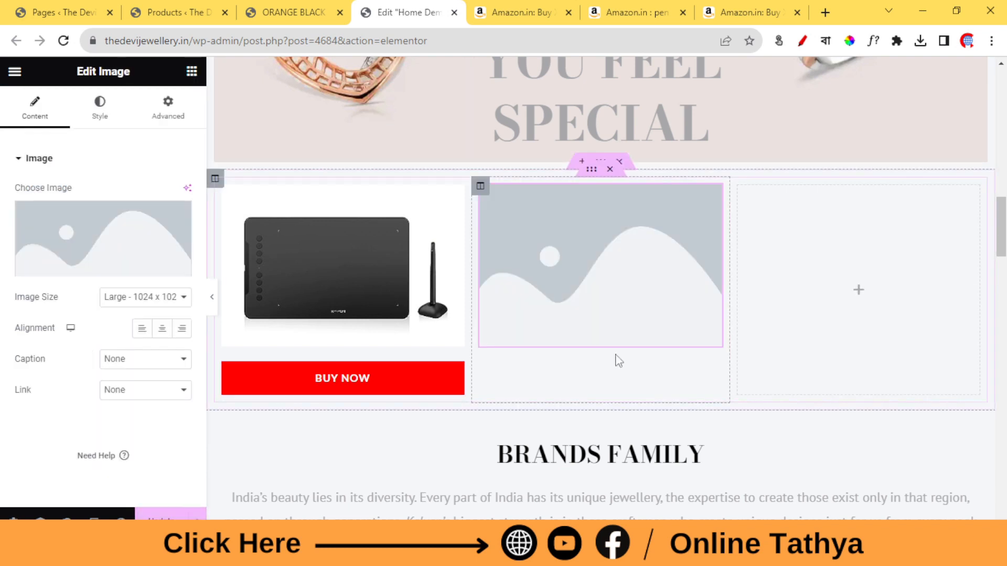
left_click(107, 262)
left_click(451, 261)
left_click(551, 263)
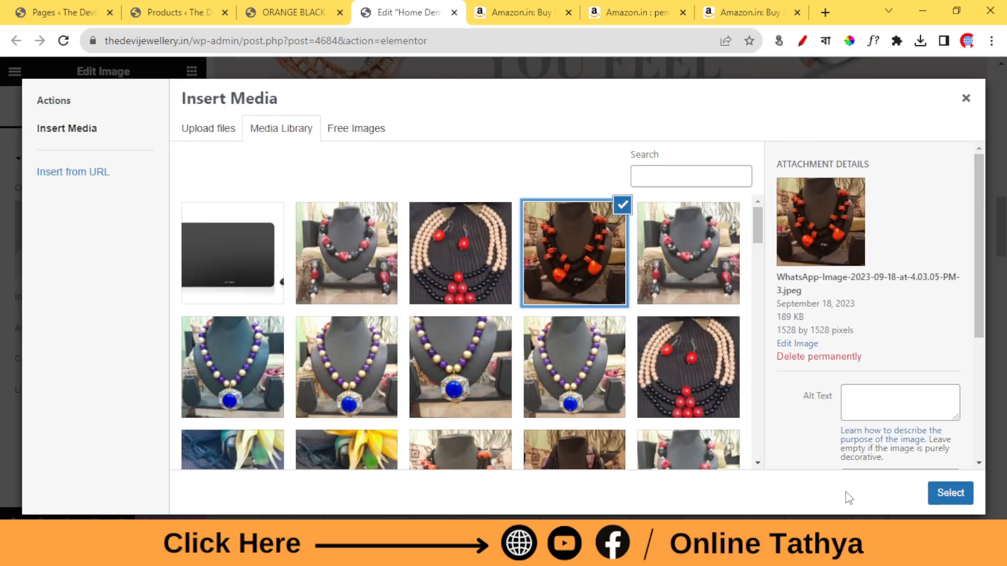
left_click(933, 493)
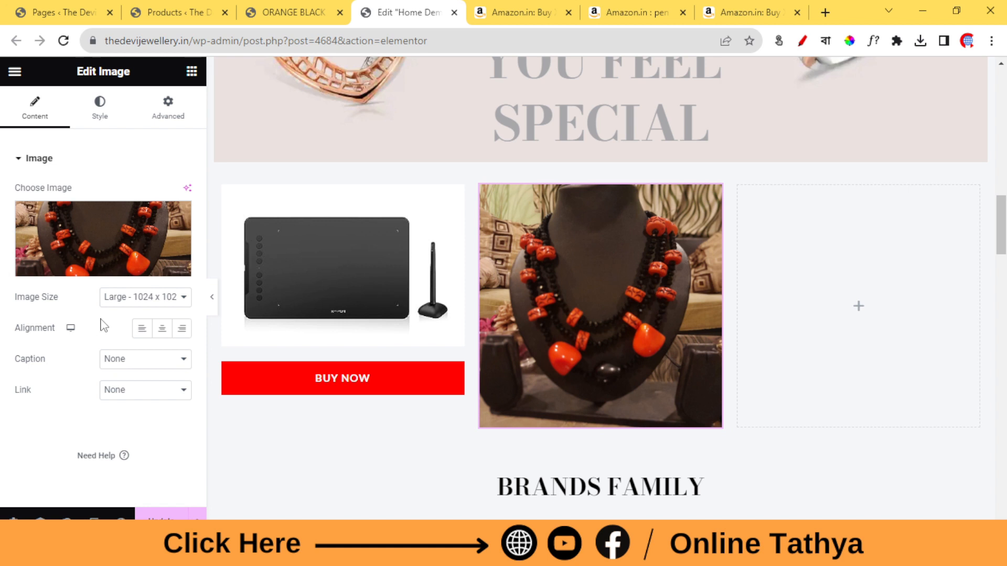
left_click(140, 297)
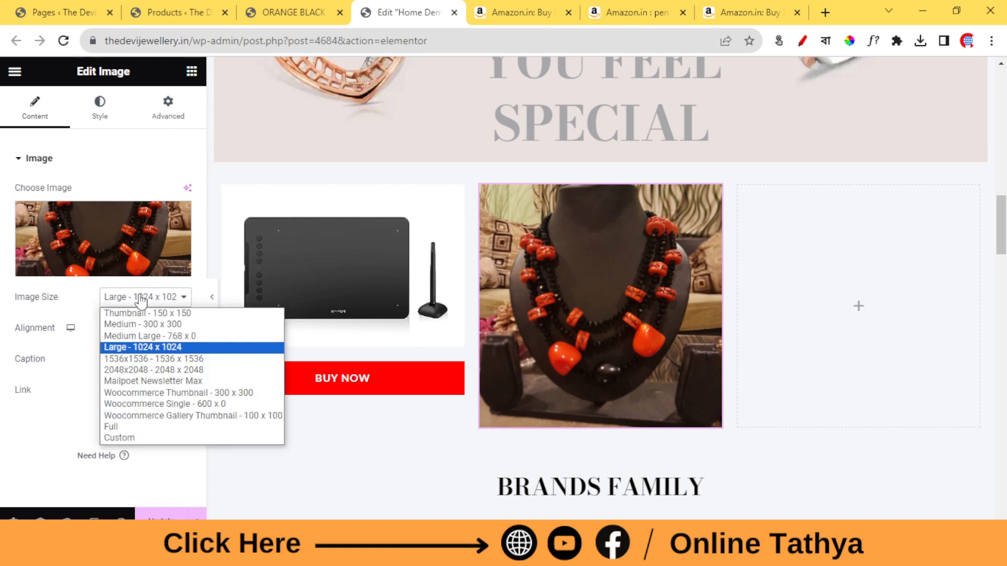
left_click(139, 337)
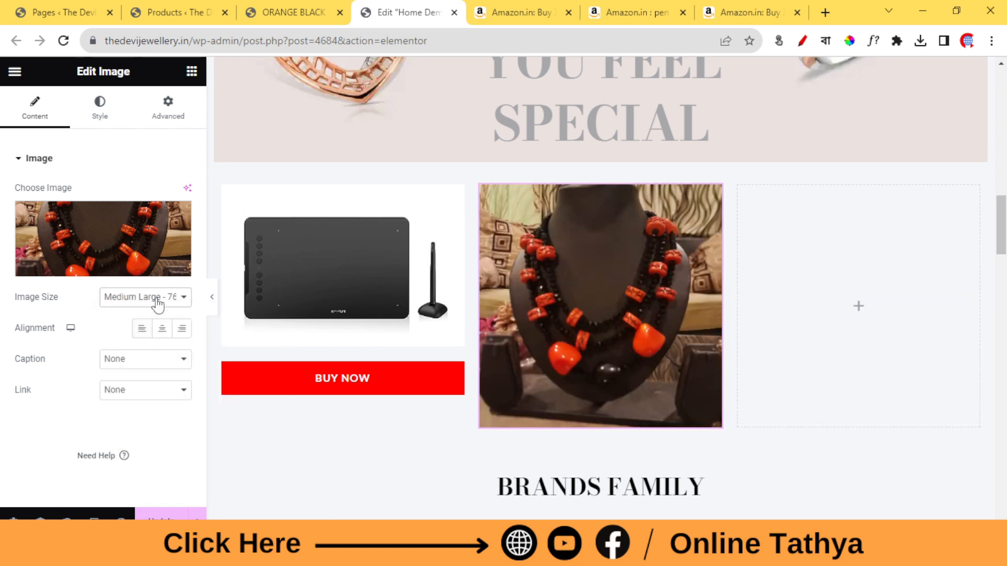
Give the beads set image in the middle column a custom size of 1280 x 720.
left_click(149, 297)
left_click(136, 322)
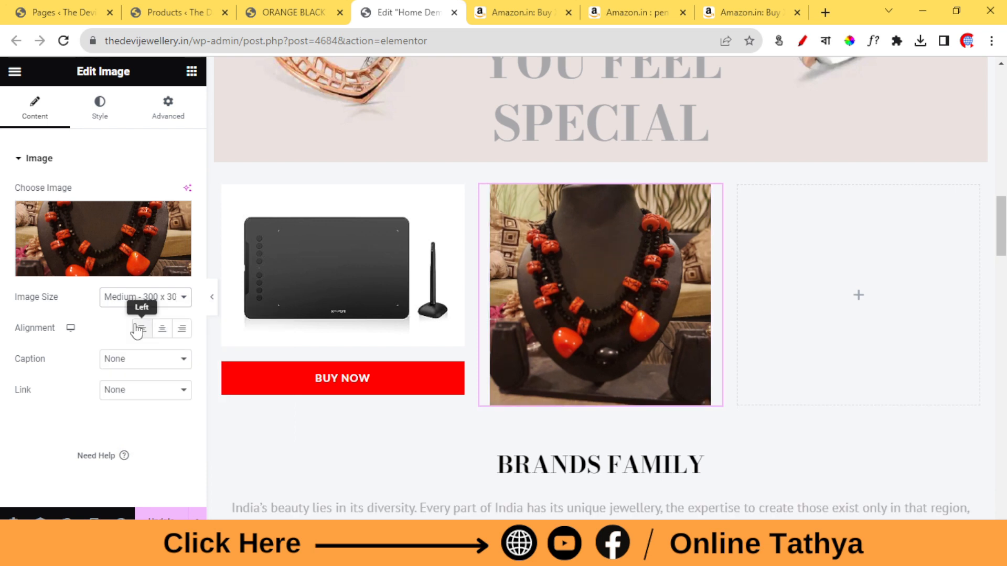
left_click(156, 296)
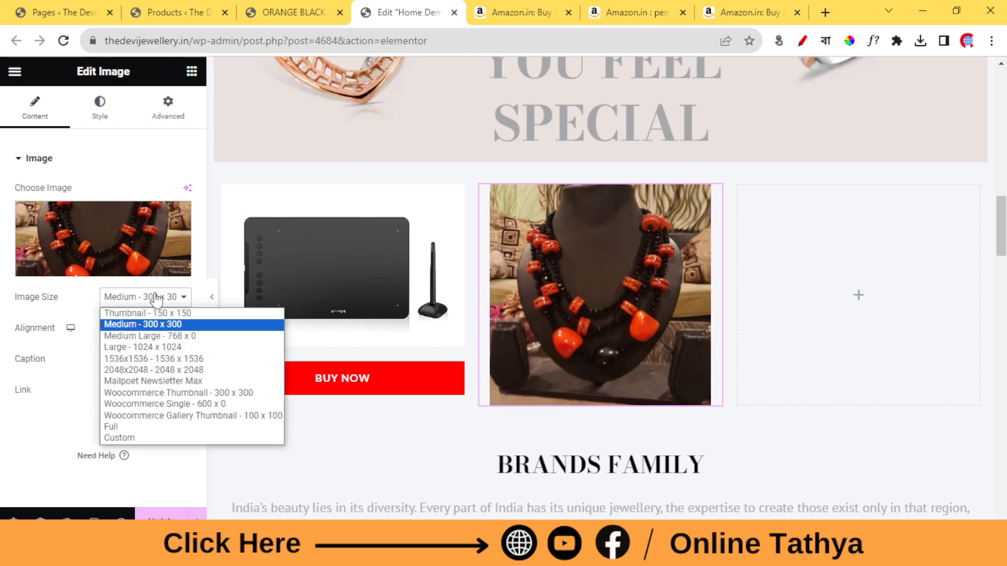
left_click(130, 436)
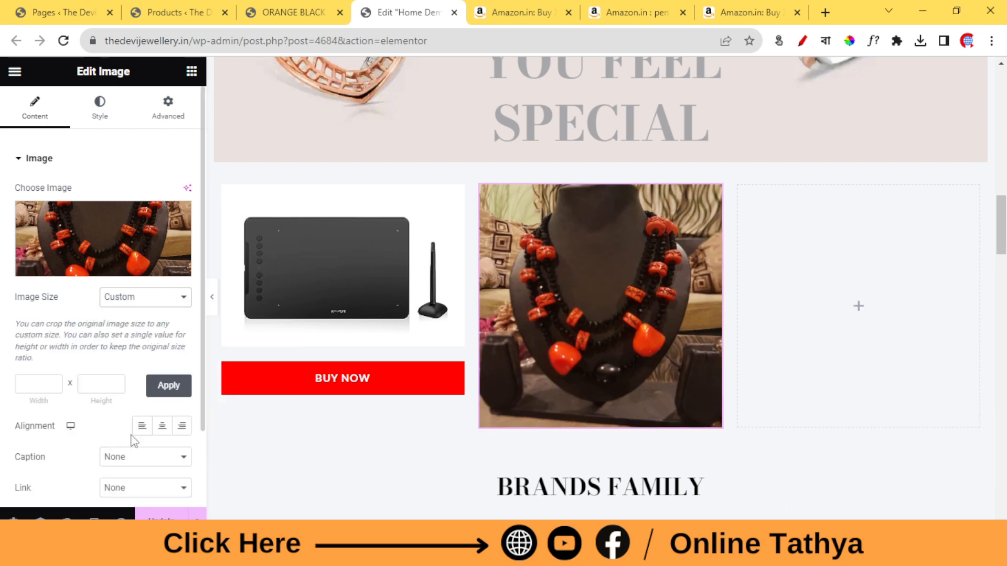
left_click(21, 385)
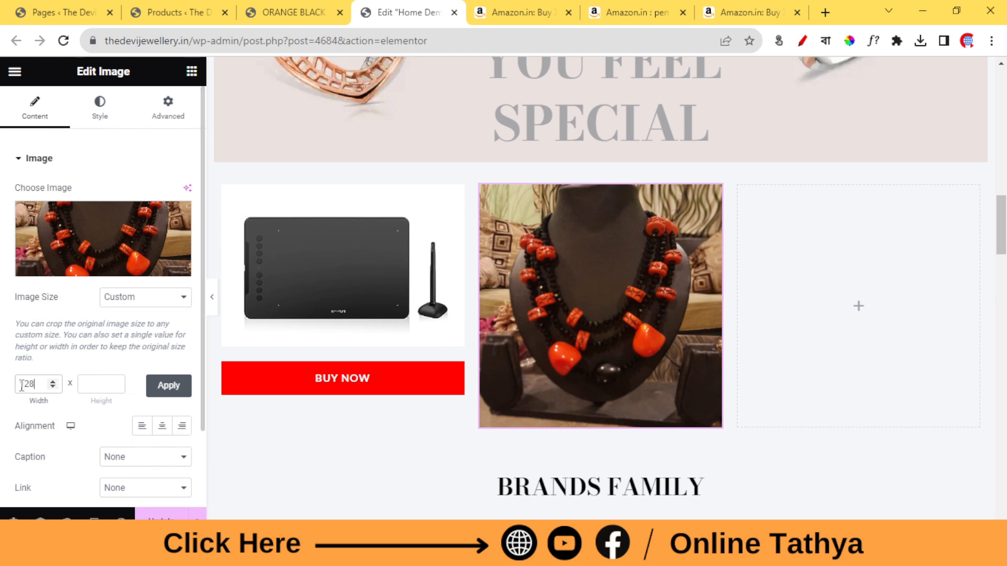
left_click(87, 385)
left_click(177, 390)
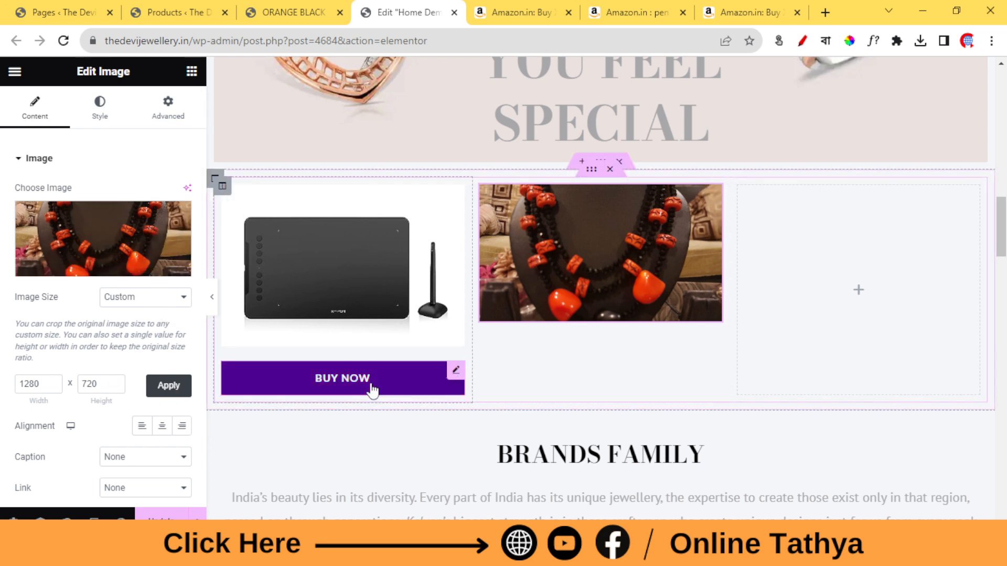
Duplicate the Buy Now button under the pen tablet and move the copy below the beads set image in the middle column.
left_click(191, 72)
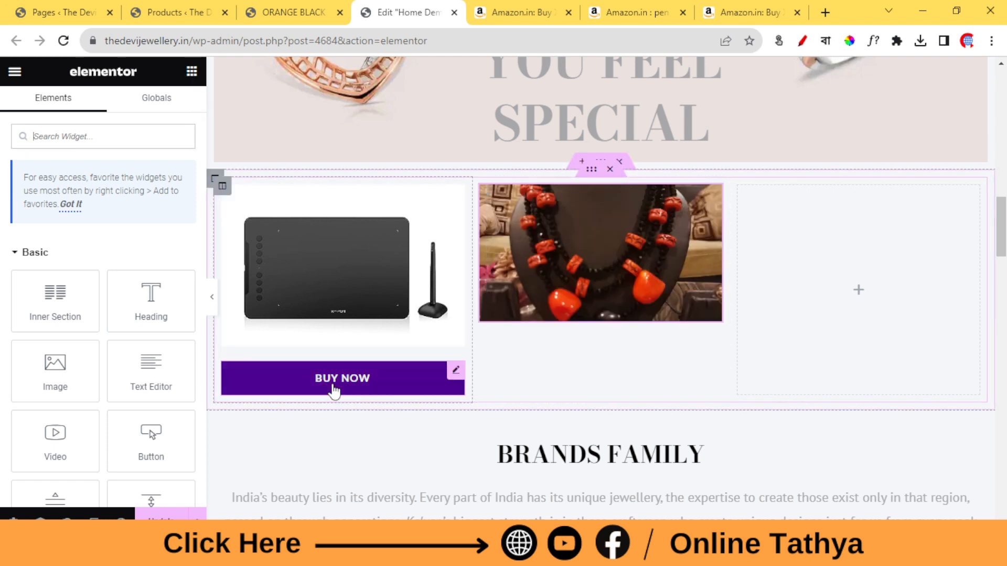
right_click(461, 377)
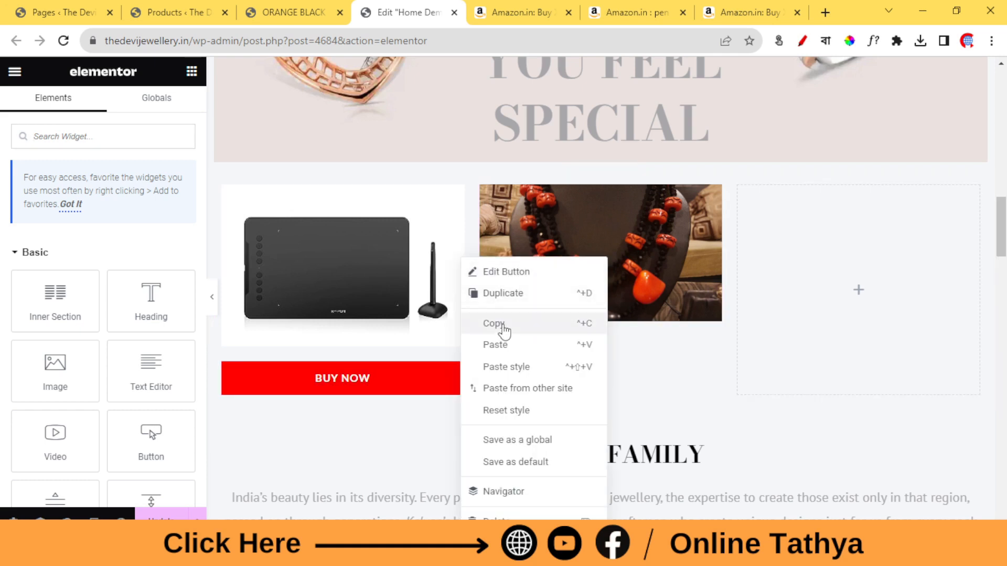
left_click(511, 293)
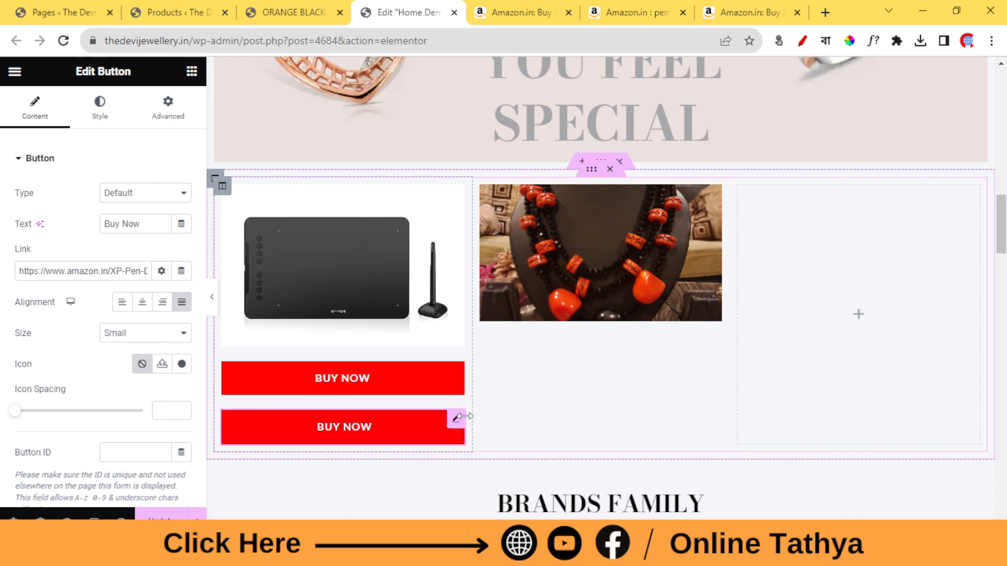
left_click_drag(456, 425, 580, 382)
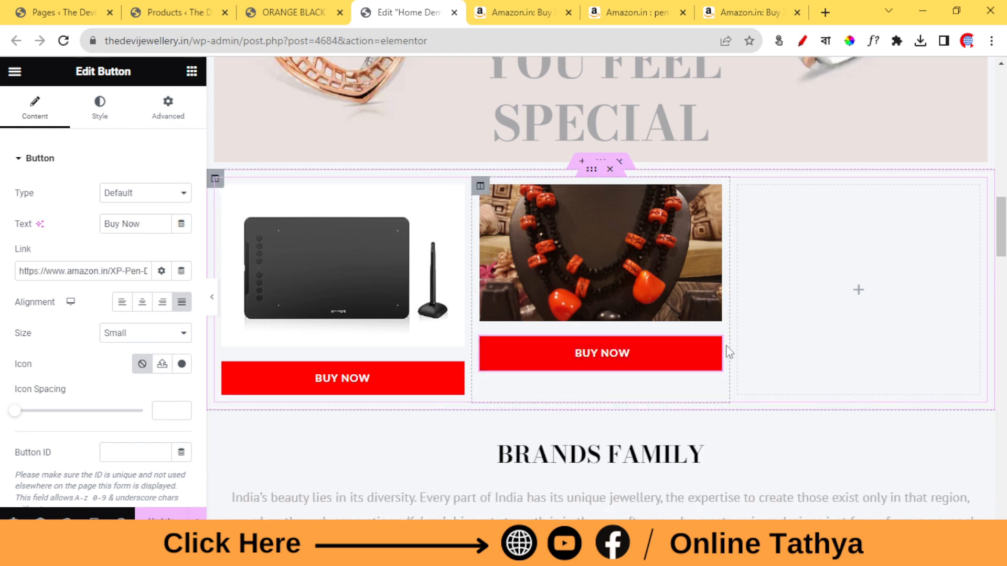
Replace the middle Buy Now button's link with the copied beads set page address and update the page.
triple_click(77, 276)
right_click(77, 274)
left_click(120, 338)
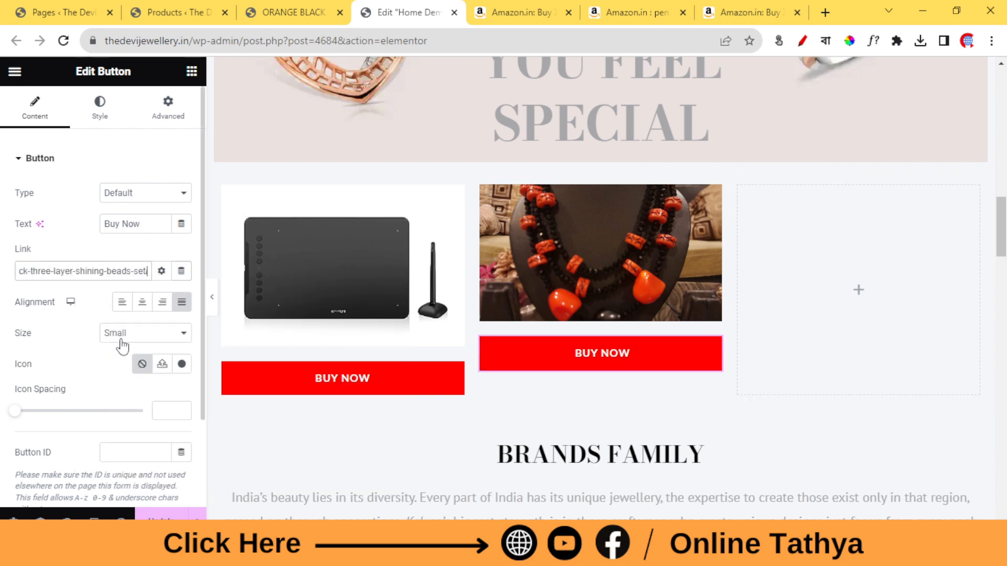
left_click(160, 516)
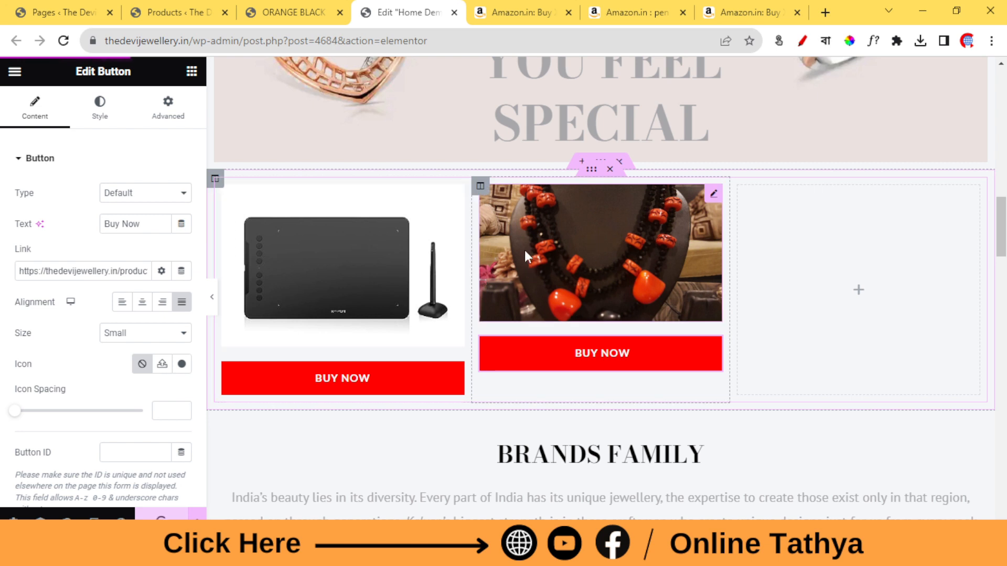
Test both Buy Now buttons on the Home Demo preview, checking the Amazon pen tablet page and the beads set product page.
left_click(536, 8)
scroll(538, 240, "down", 10)
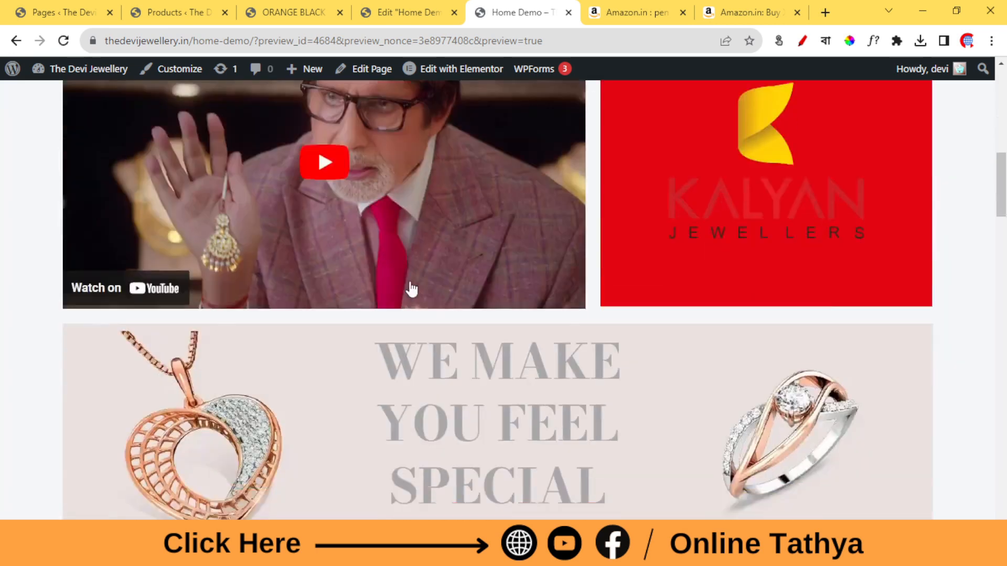
scroll(411, 289, "down", 10)
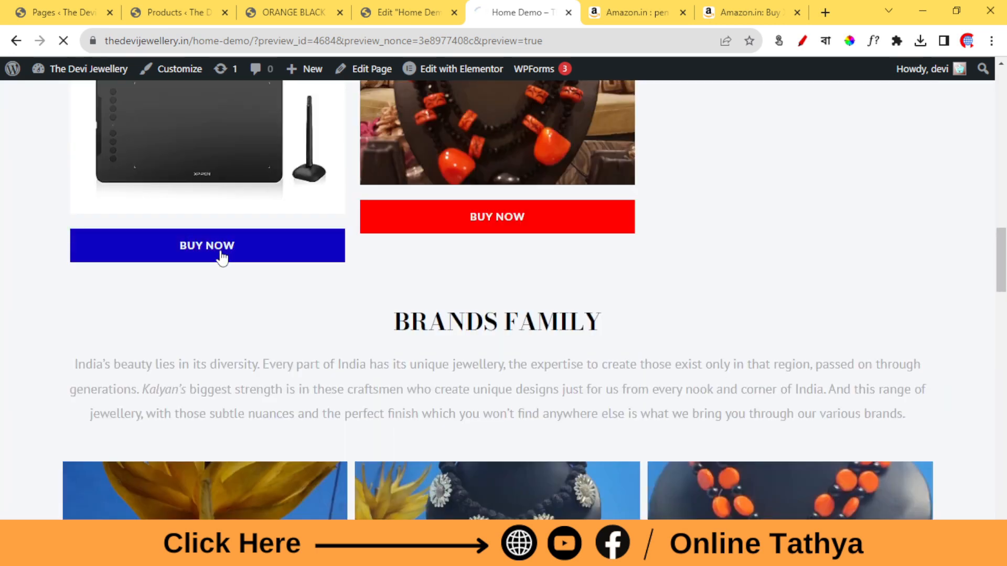
left_click(222, 257)
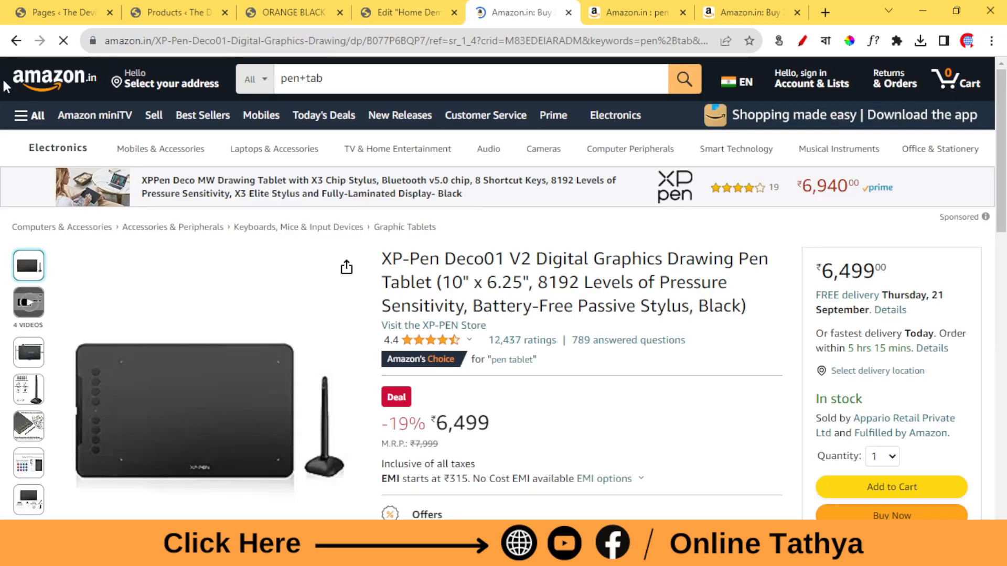
left_click(16, 41)
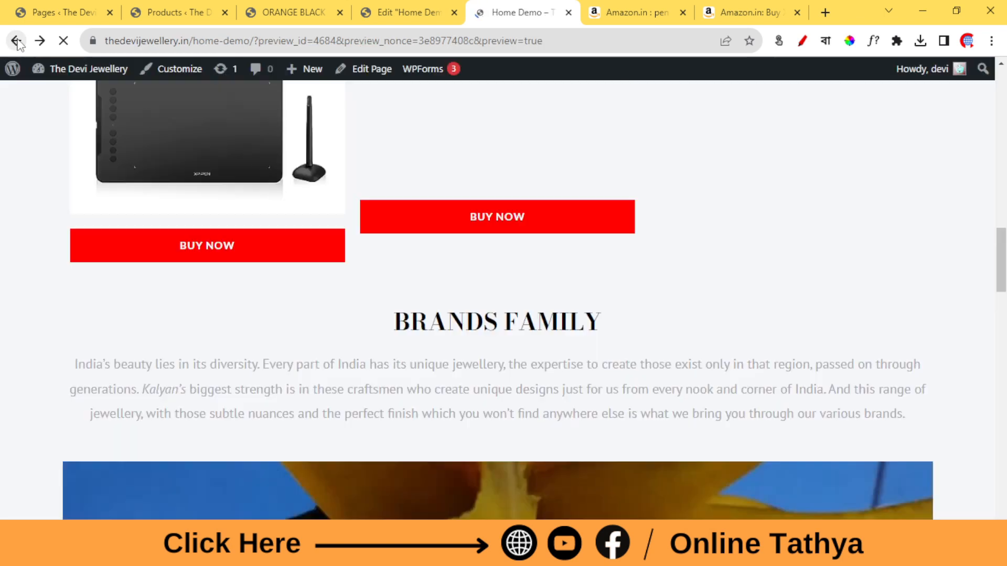
left_click(549, 229)
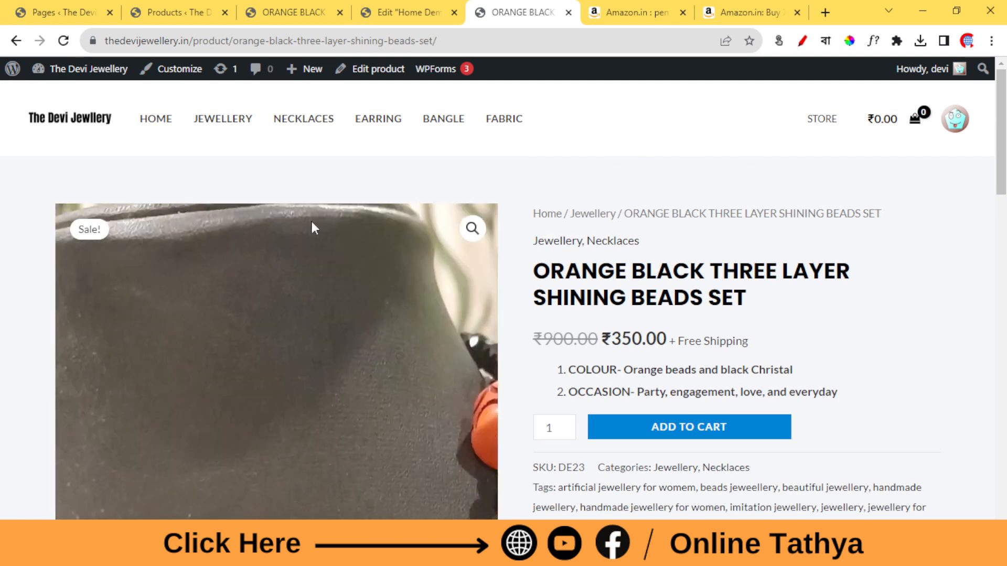
scroll(580, 342, "down", 5)
scroll(580, 346, "up", 5)
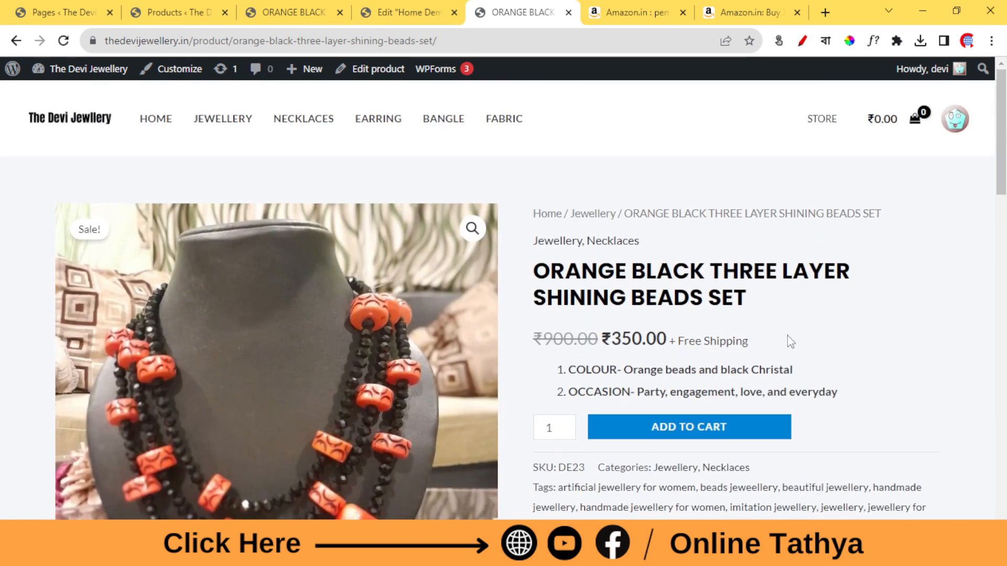
Return to the Home Demo editor and add a single-column section between the product columns and the BRANDS FAMILY heading.
left_click(407, 12)
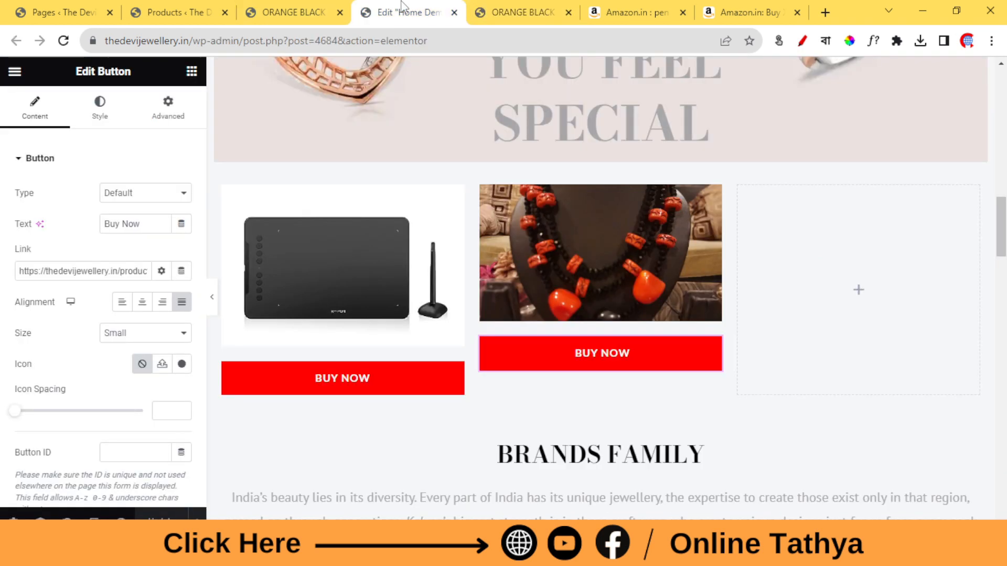
scroll(445, 268, "down", 1)
scroll(445, 268, "down", 3)
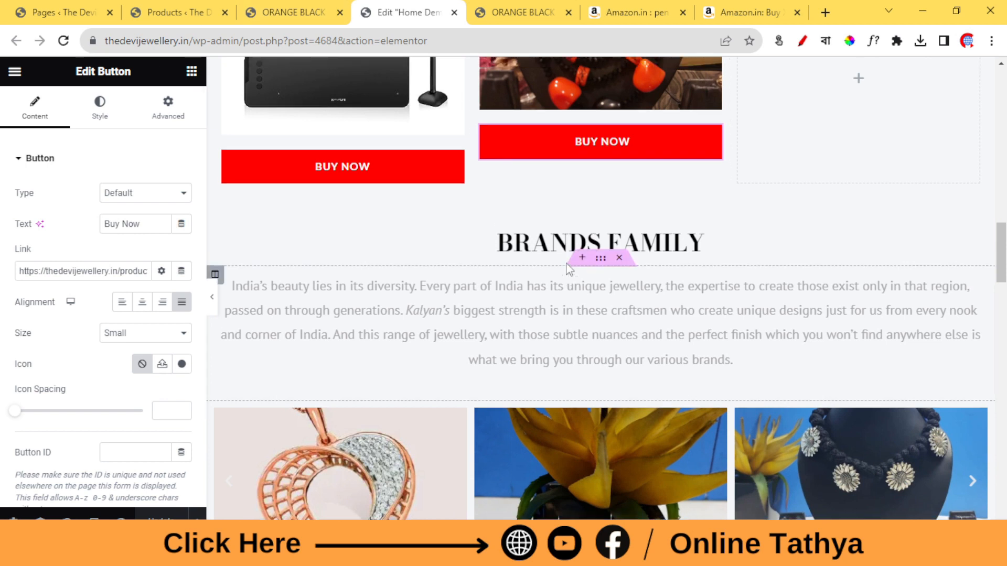
scroll(614, 257, "up", 4)
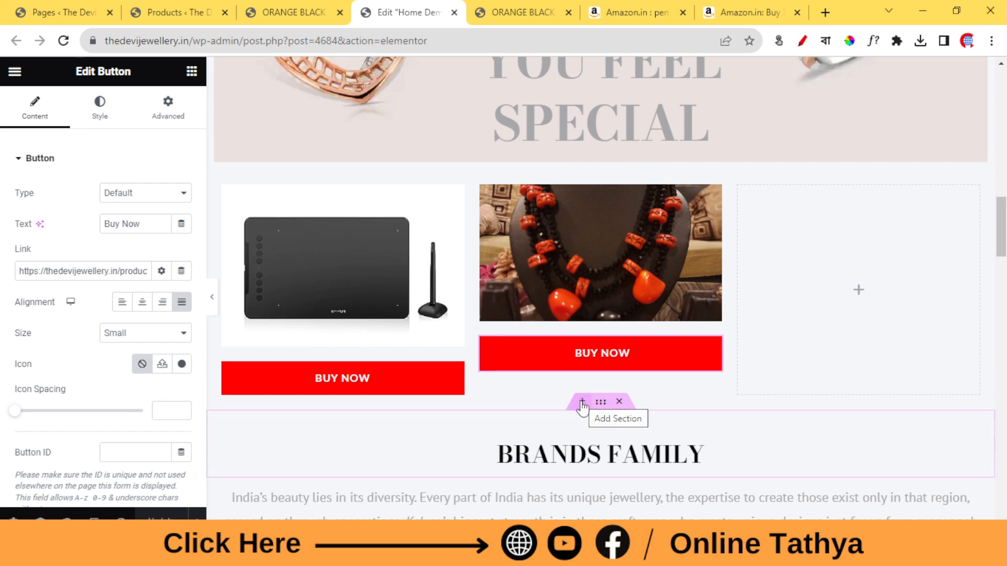
left_click(582, 404)
left_click(550, 475)
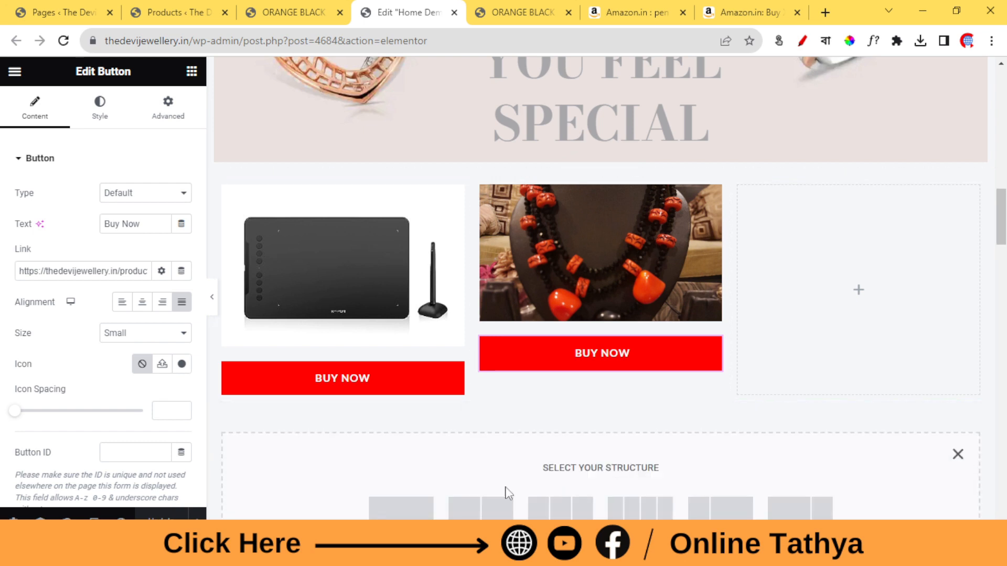
left_click(409, 506)
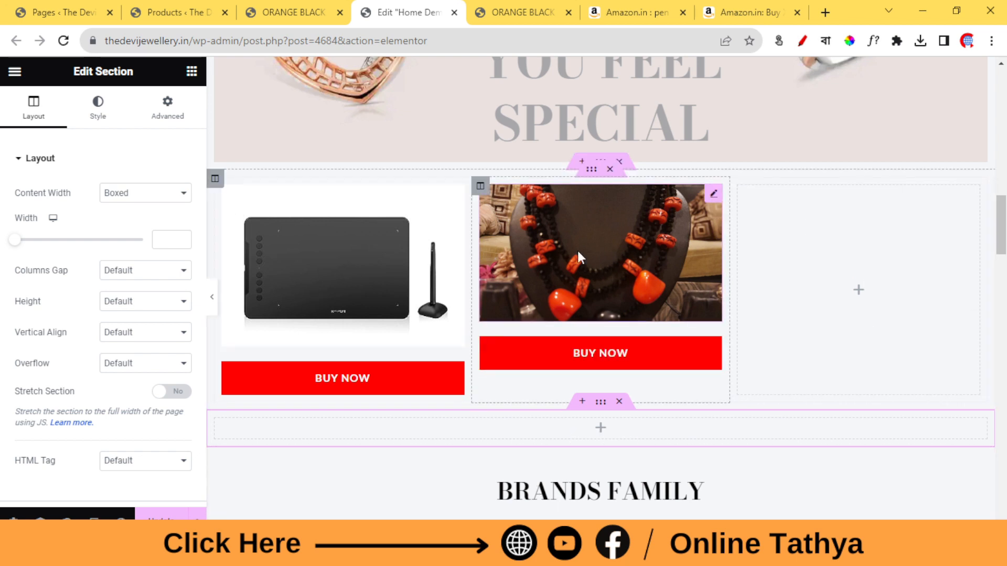
Open The Devi Jewellery home page in a new tab from the Products list and look over its Featured Products grid.
left_click(213, 7)
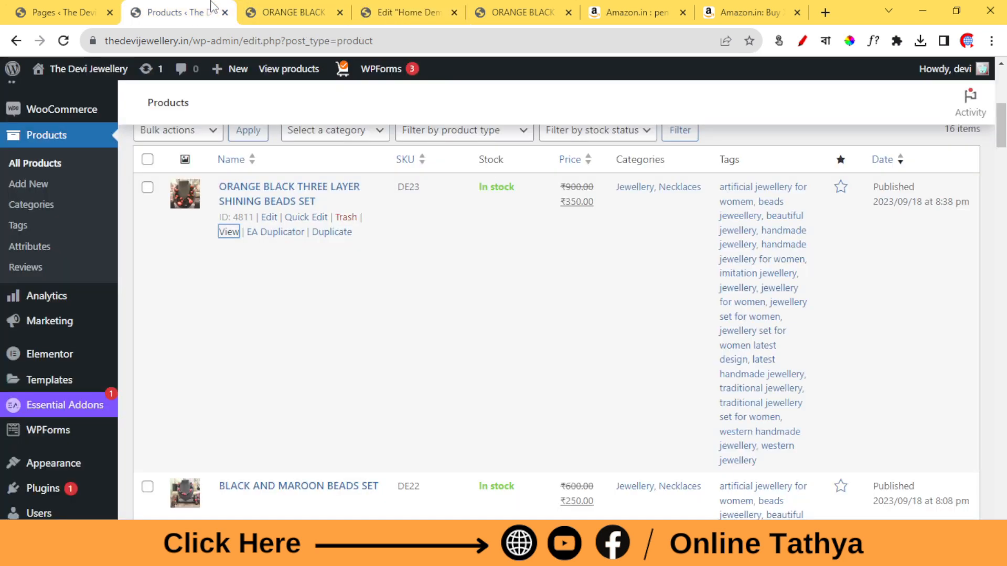
right_click(96, 66)
left_click(126, 74)
left_click(245, 6)
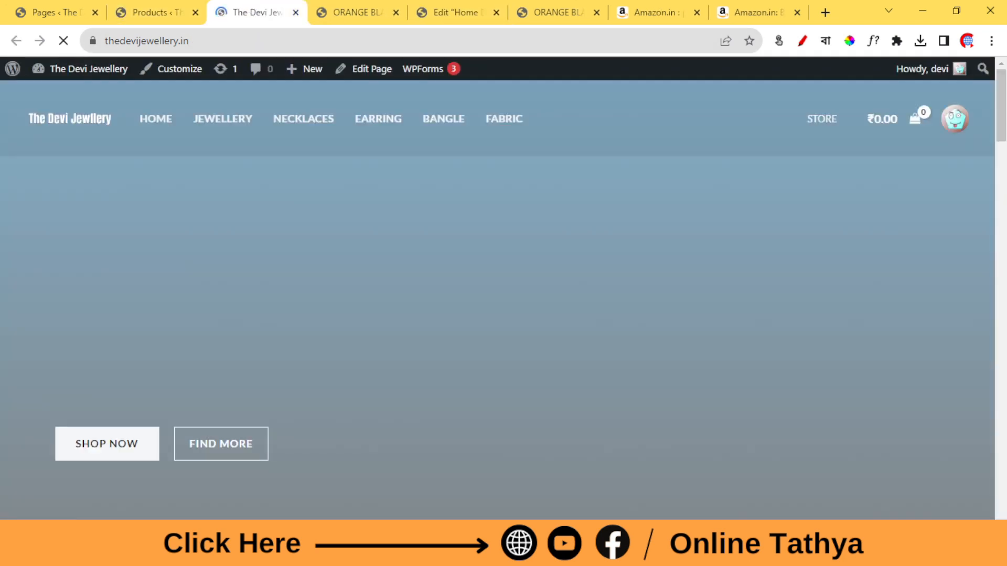
scroll(553, 418, "down", 10)
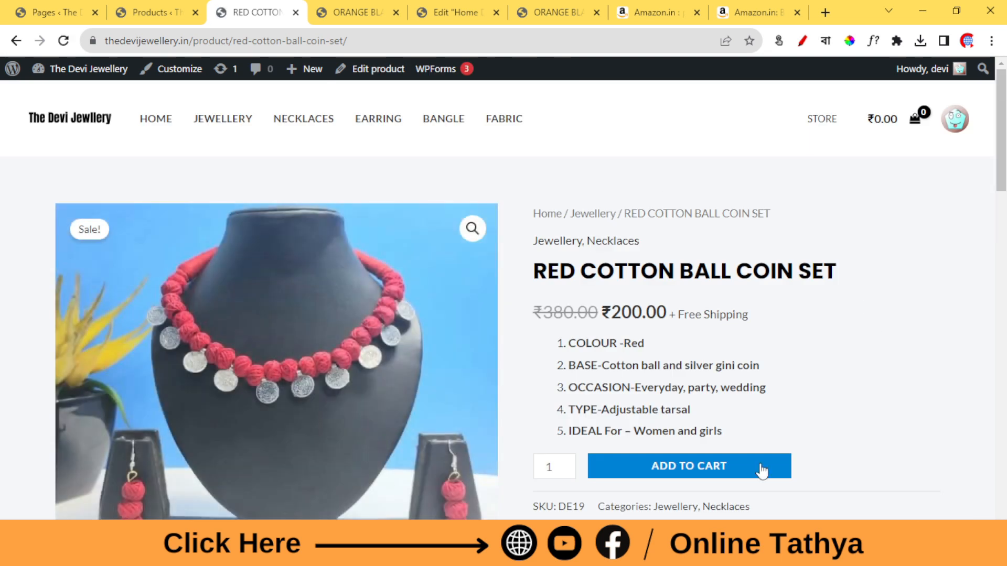
left_click(18, 42)
scroll(573, 488, "up", 6)
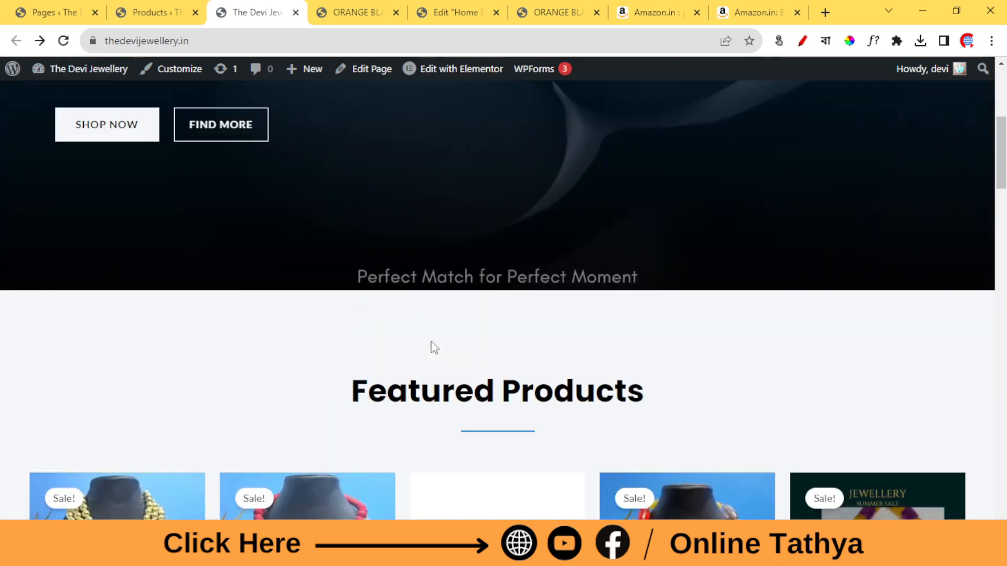
scroll(204, 338, "down", 5)
scroll(843, 198, "down", 5)
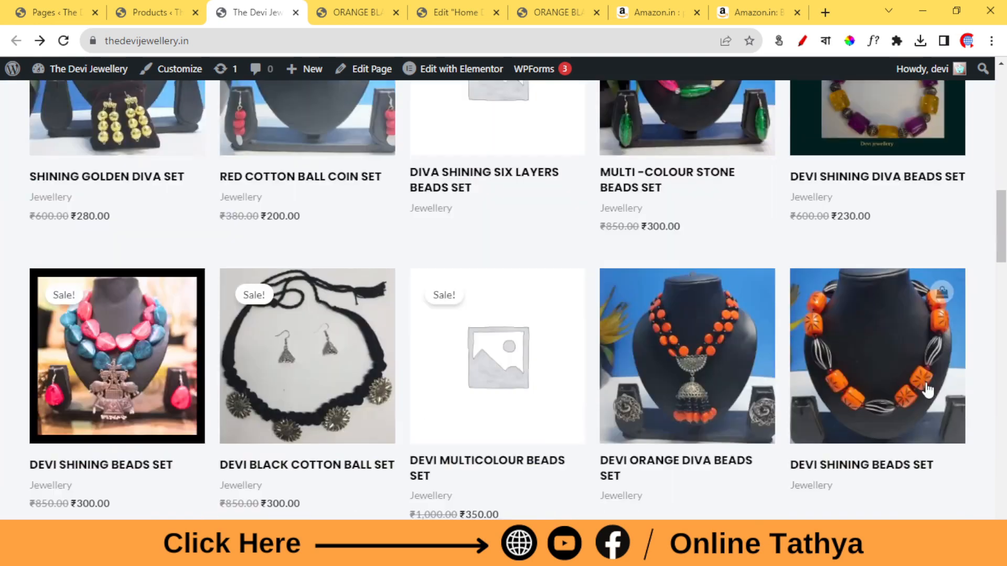
scroll(544, 407, "up", 5)
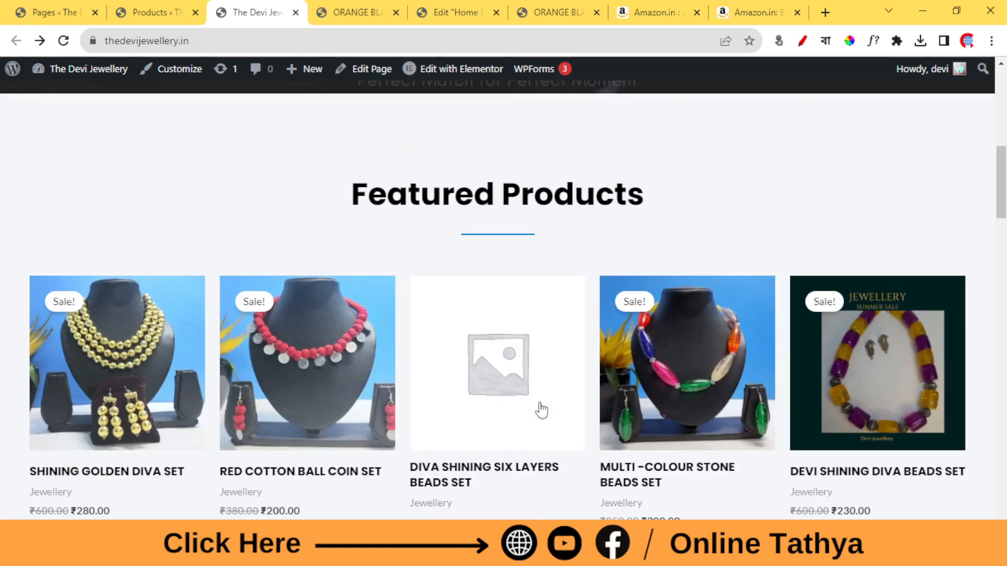
Open the site's Home page in Elementor and bring up the settings of the Featured Products shortcode widget.
mouse_move(456, 82)
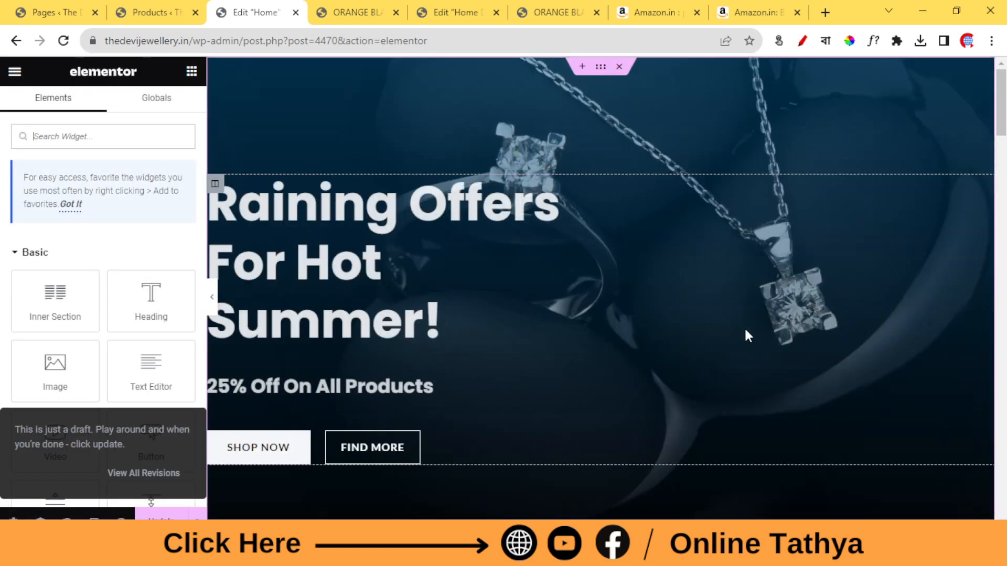
scroll(607, 270, "down", 10)
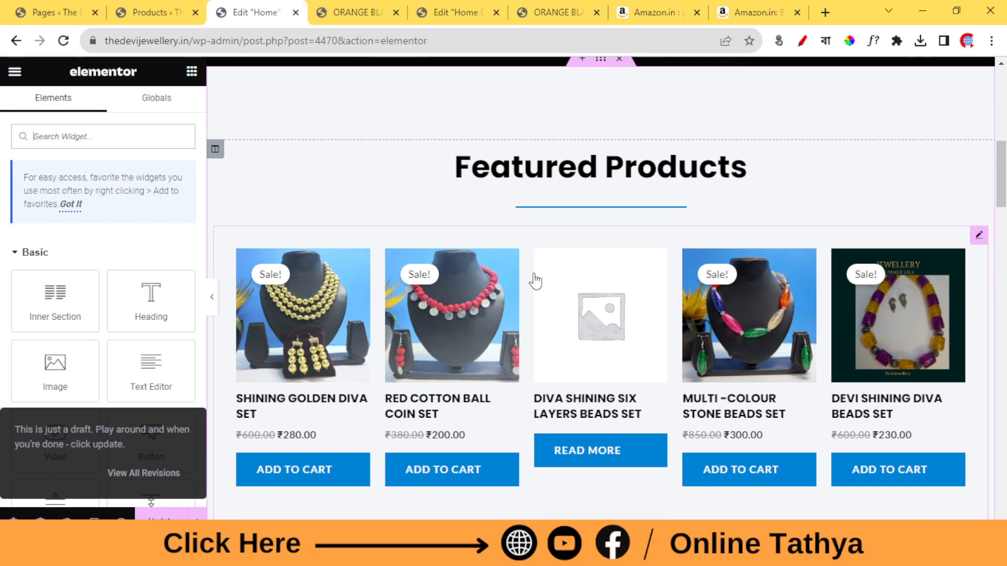
left_click(979, 236)
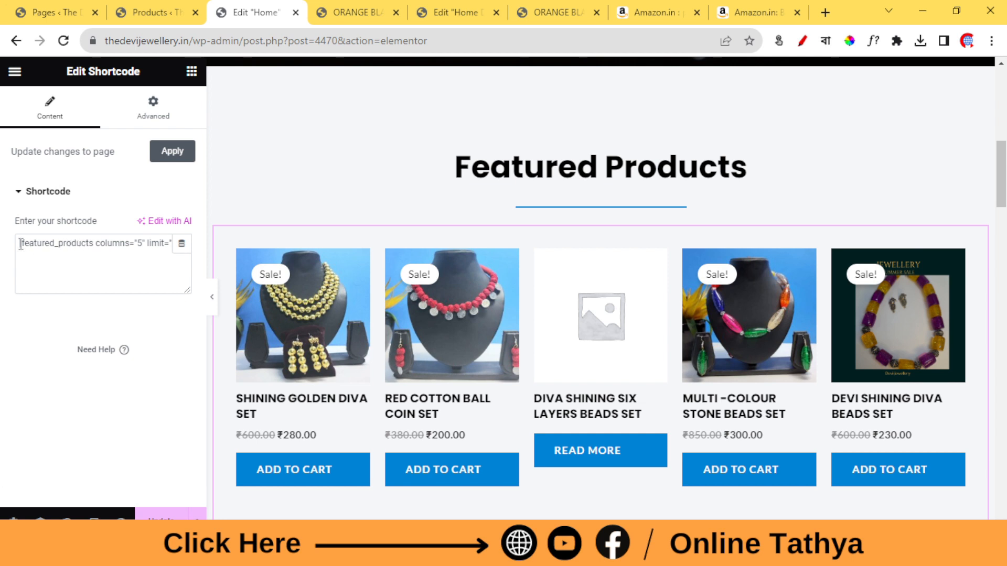
Copy the shortcode [featured_products columns="5" limit="10"] from the Featured Products widget.
left_click_drag(20, 244, 248, 251)
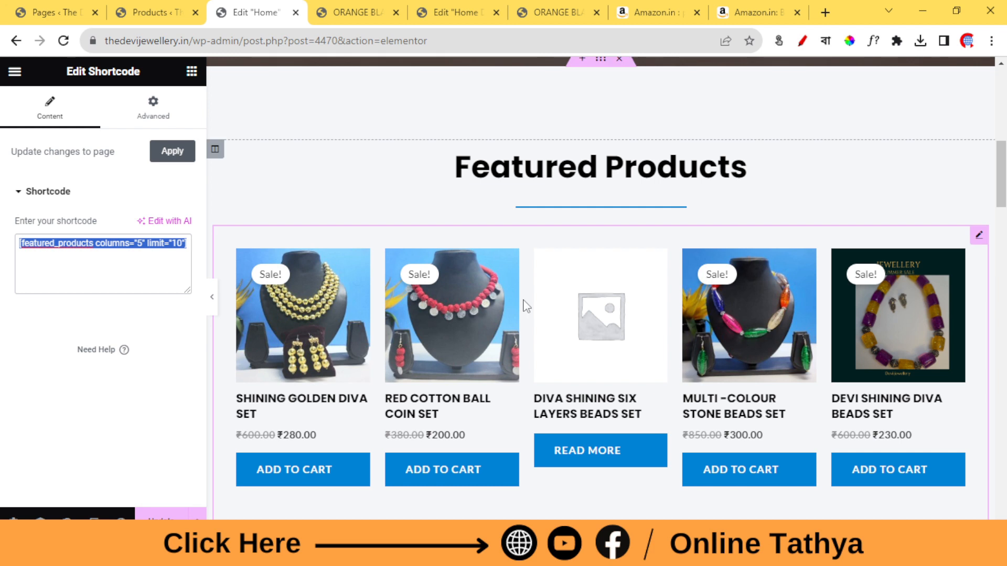
scroll(524, 303, "down", 5)
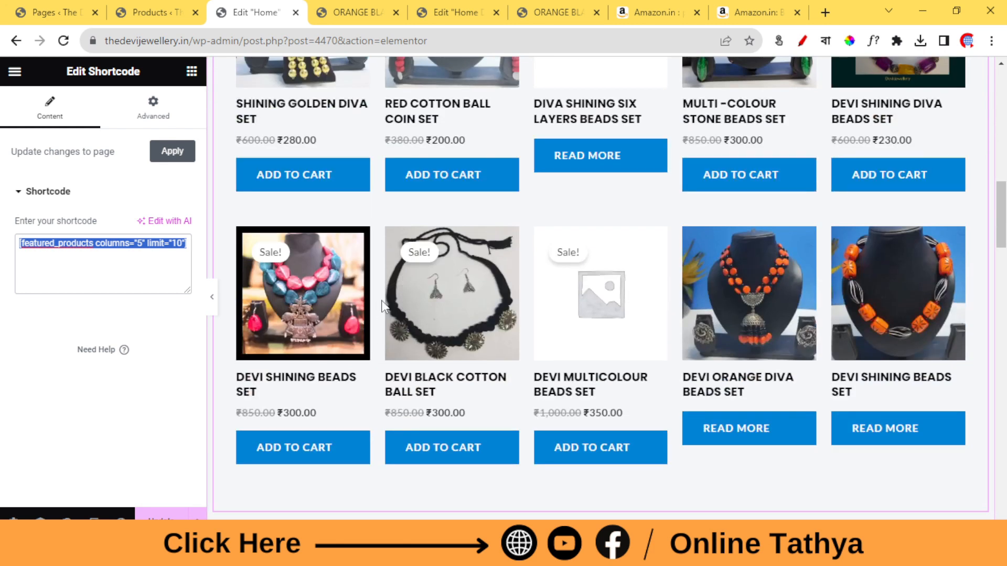
right_click(103, 247)
left_click(138, 298)
left_click(109, 267)
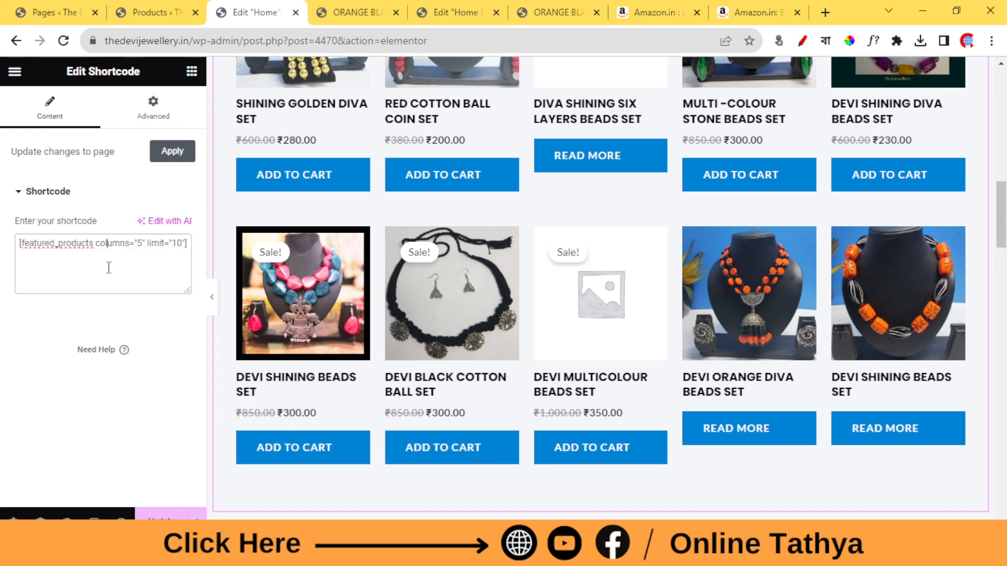
scroll(515, 220, "up", 4)
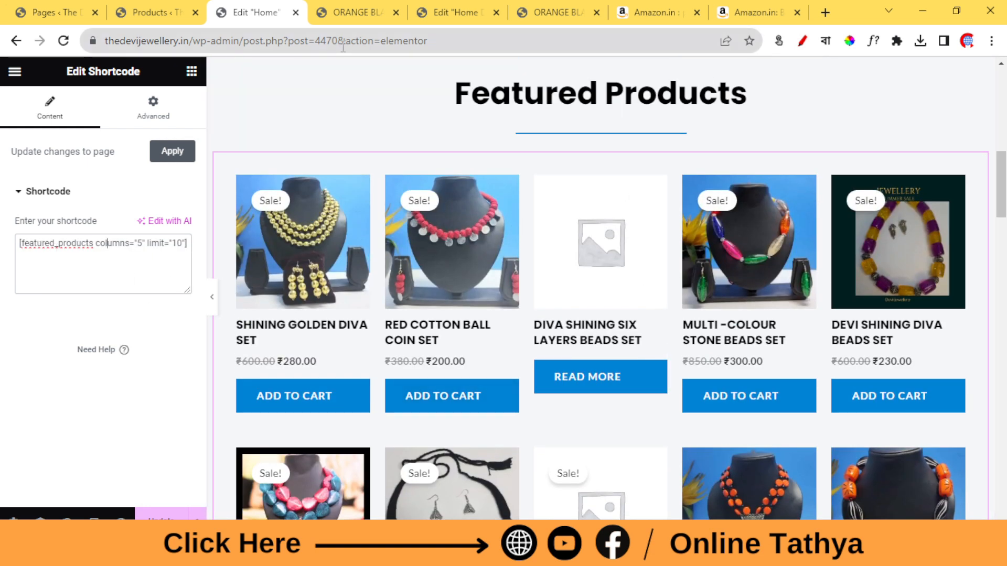
Return to the Home Demo editor, search the widgets for "code" and place a Shortcode widget in the empty section above BRANDS FAMILY.
left_click(435, 12)
scroll(760, 404, "down", 2)
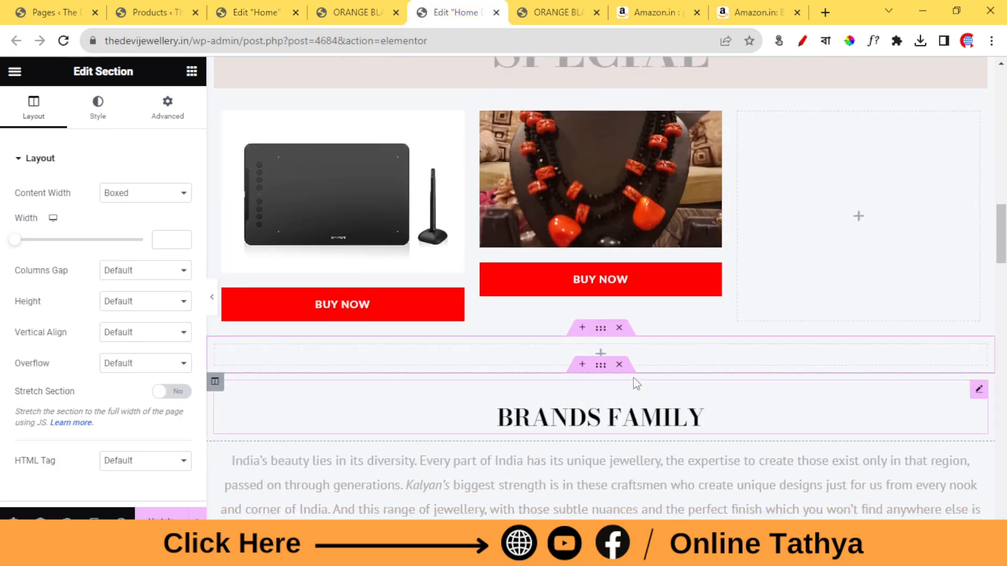
left_click(703, 355)
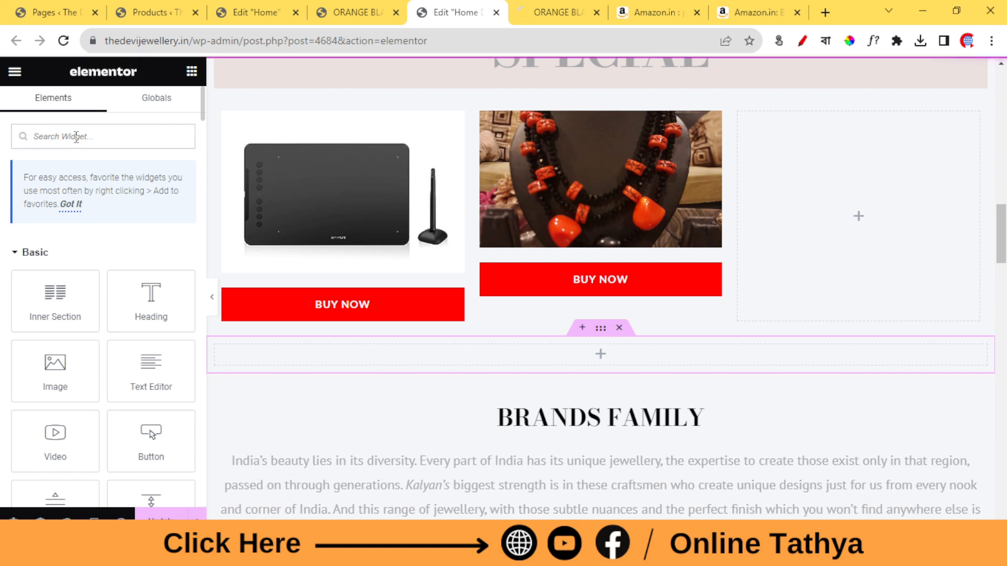
type("code")
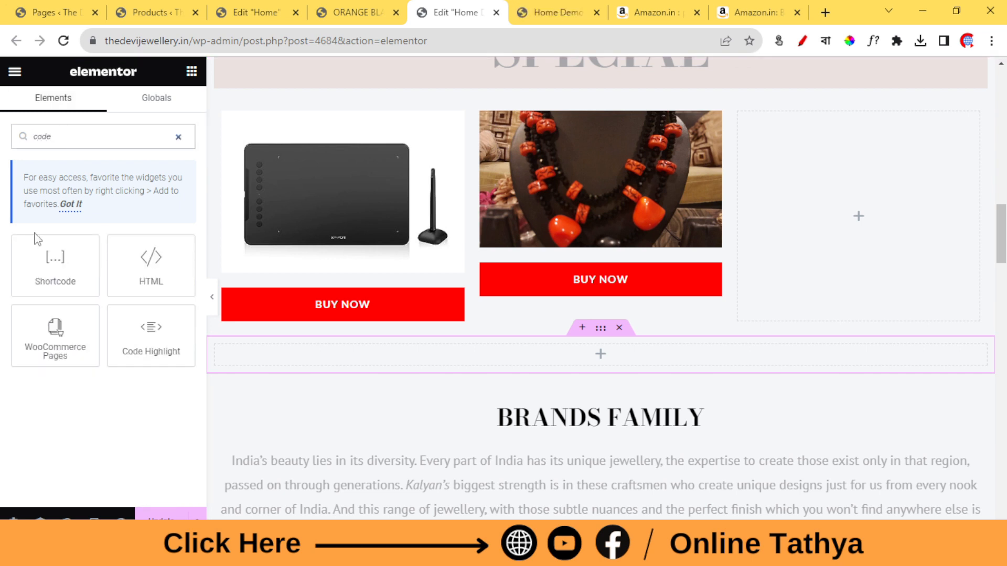
left_click_drag(41, 260, 609, 359)
Paste the shortcode [featured_products columns="5" limit="10"] into the new Shortcode widget, apply it and update the page.
left_click(75, 250)
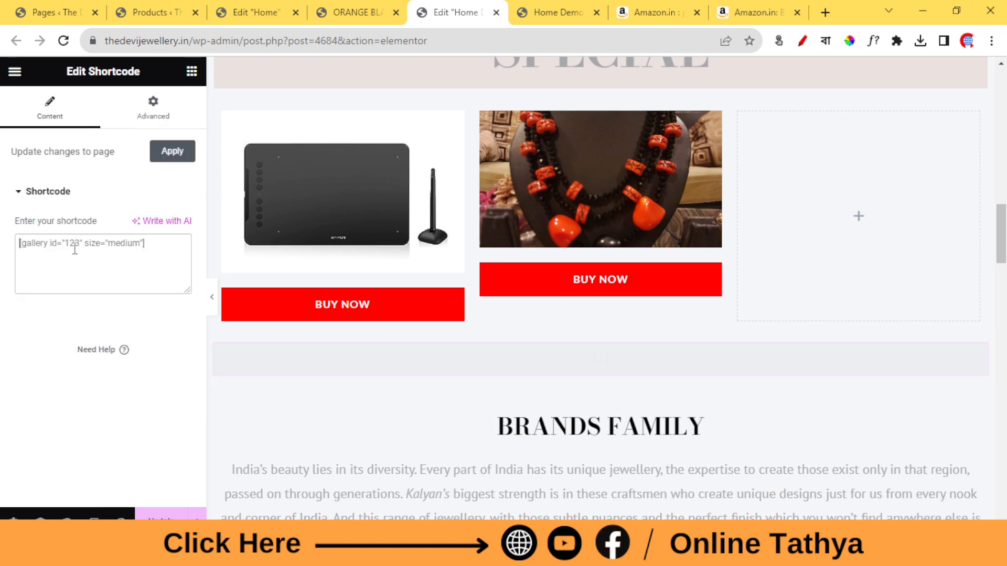
right_click(75, 247)
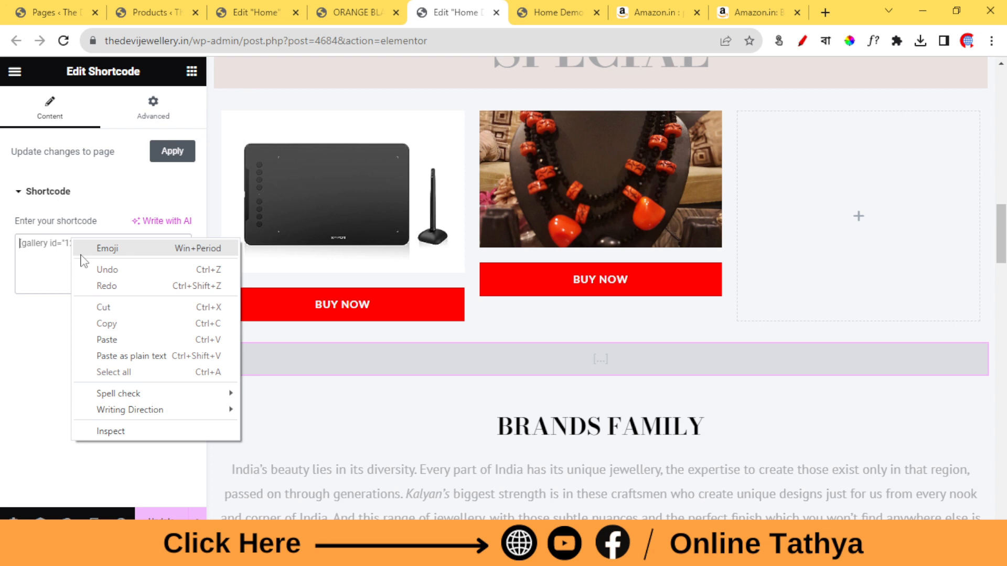
left_click(97, 340)
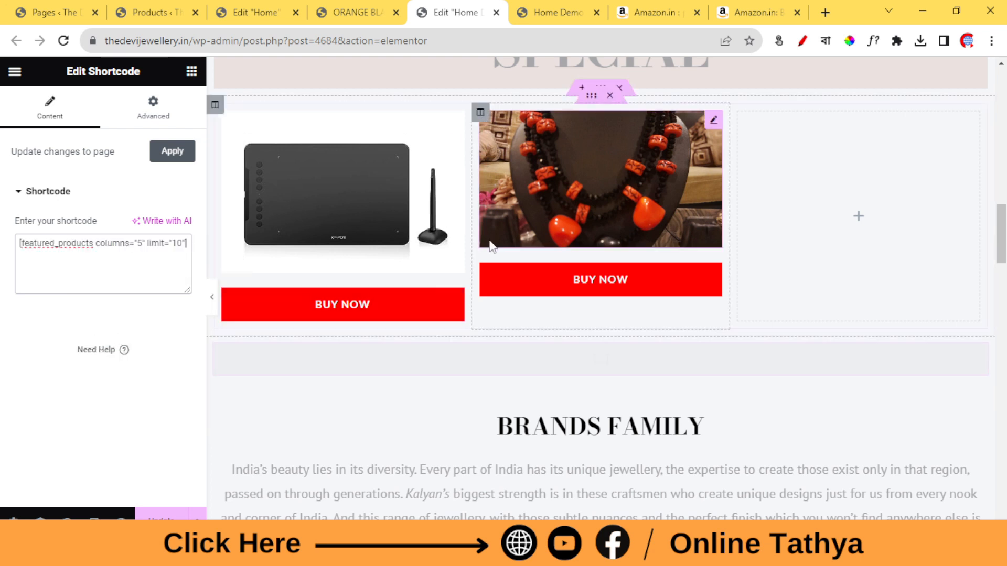
scroll(490, 234, "down", 3)
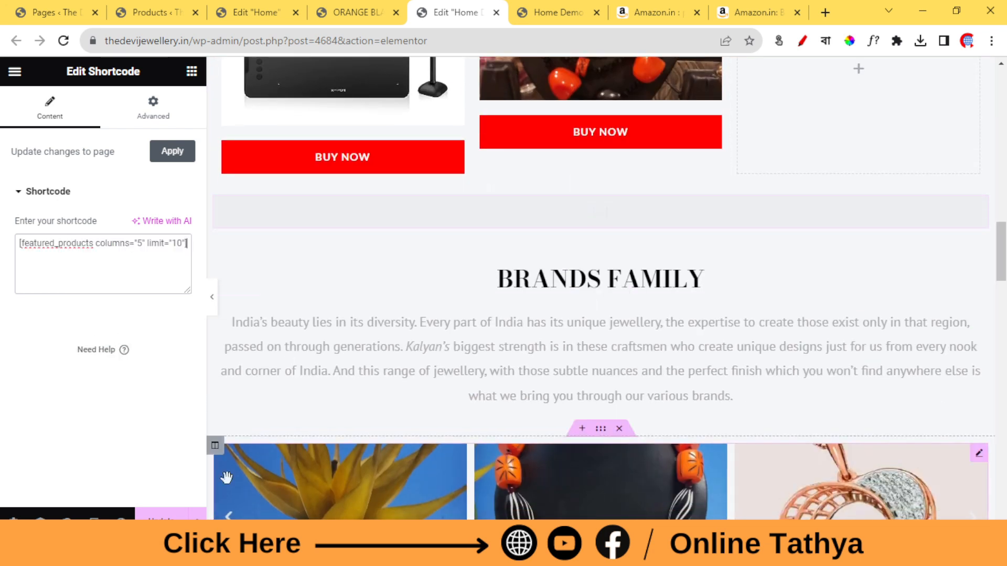
scroll(546, 240, "down", 7)
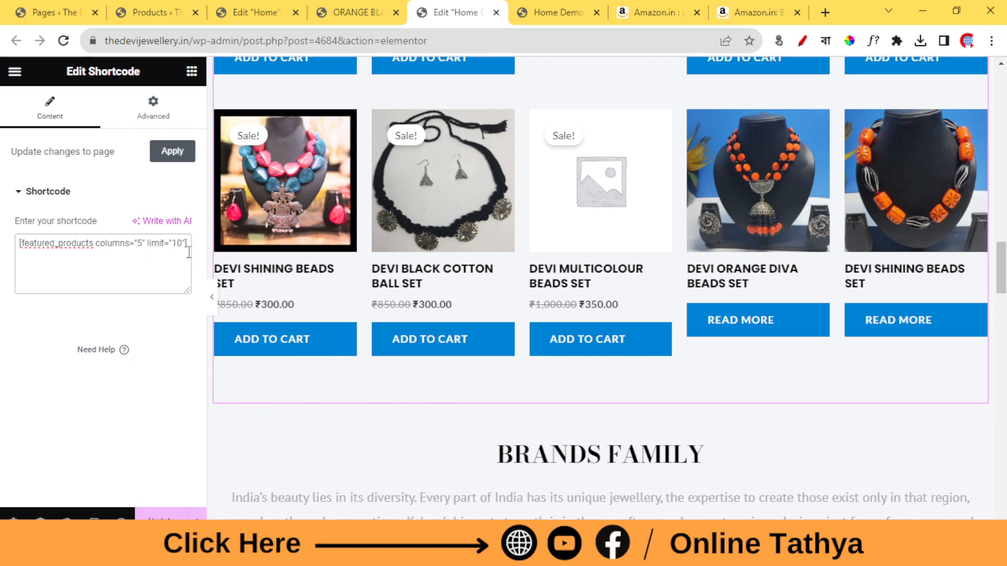
scroll(600, 251, "up", 4)
scroll(580, 253, "down", 4)
left_click(187, 243)
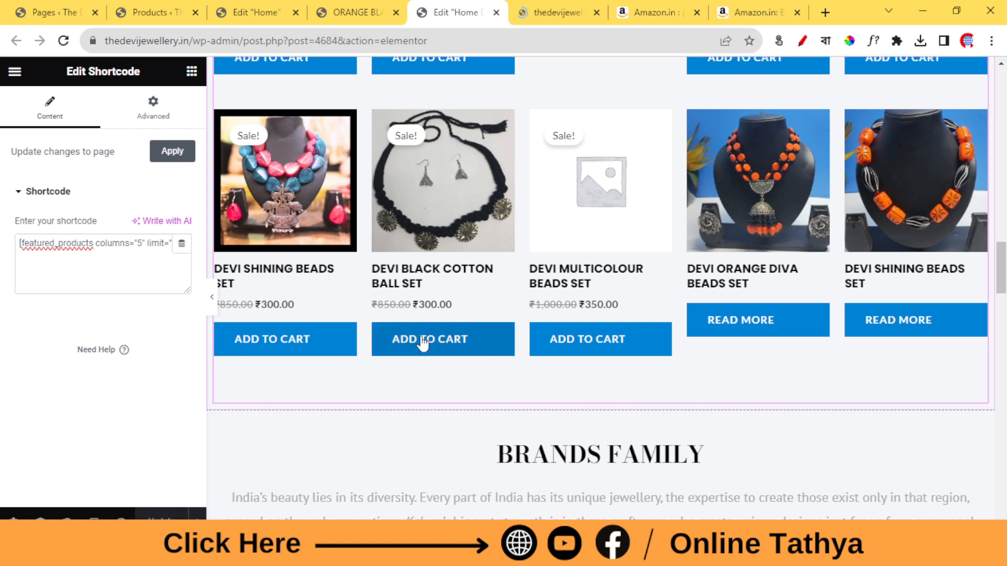
Look through the Advanced settings of the Shortcode widget.
left_click(174, 107)
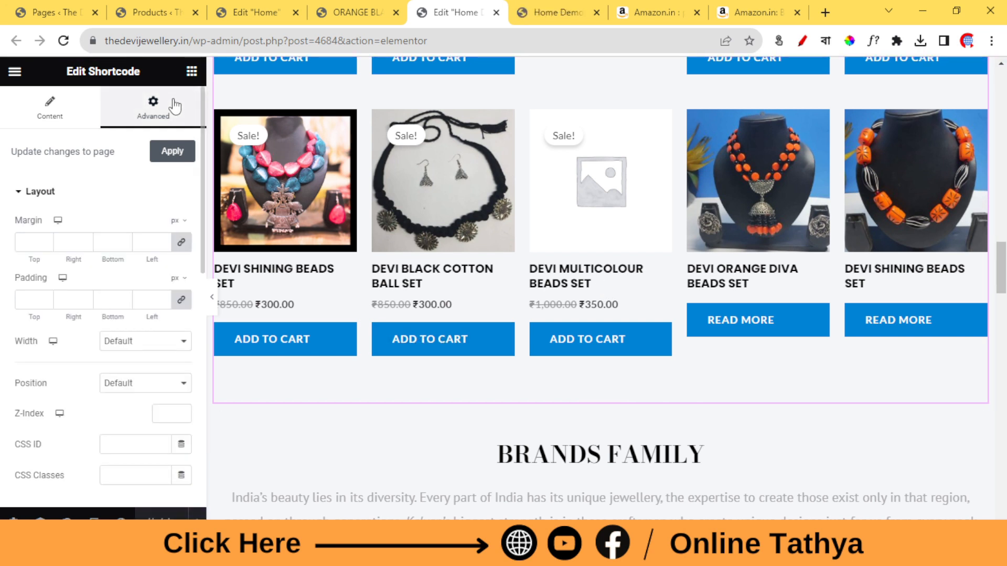
scroll(84, 340, "down", 10)
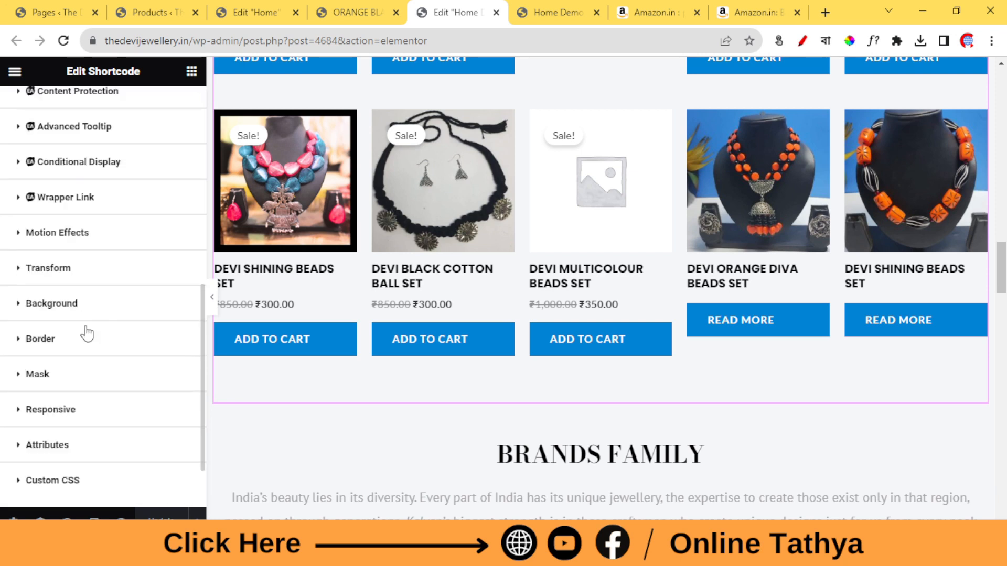
scroll(87, 331, "up", 12)
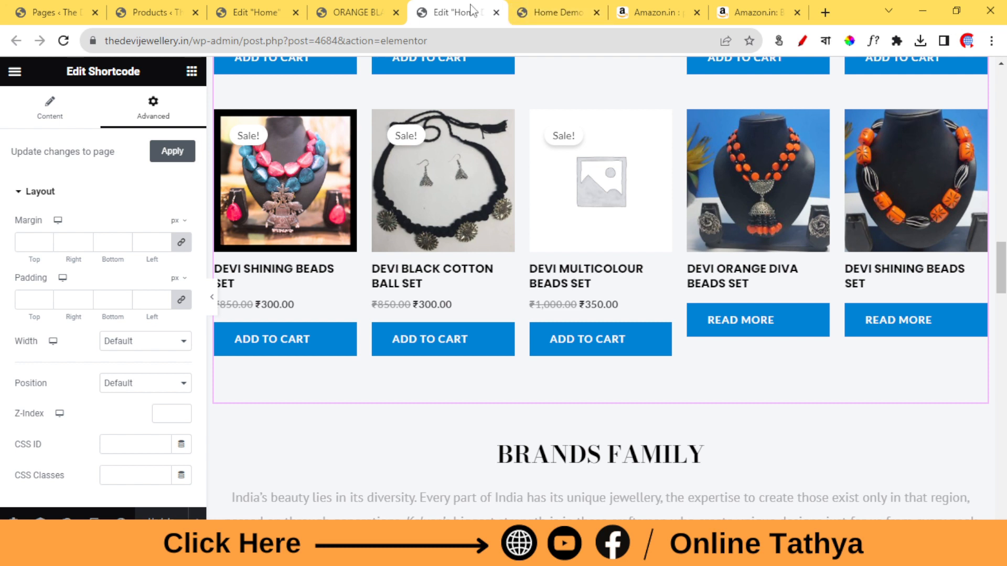
Switch to the Home Demo preview and check the featured products grid beneath the Buy Now columns.
left_click(563, 8)
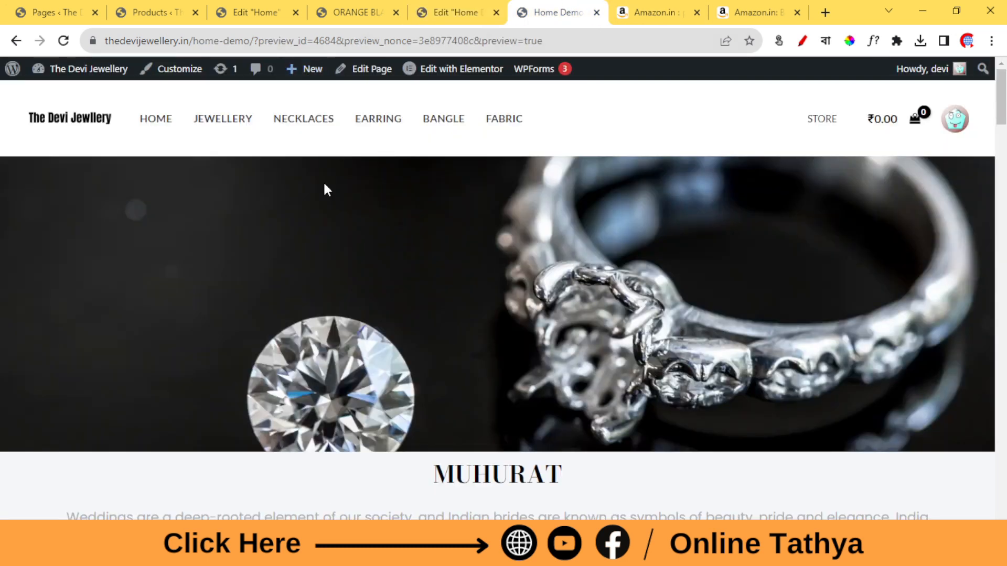
scroll(492, 257, "down", 20)
scroll(480, 258, "up", 4)
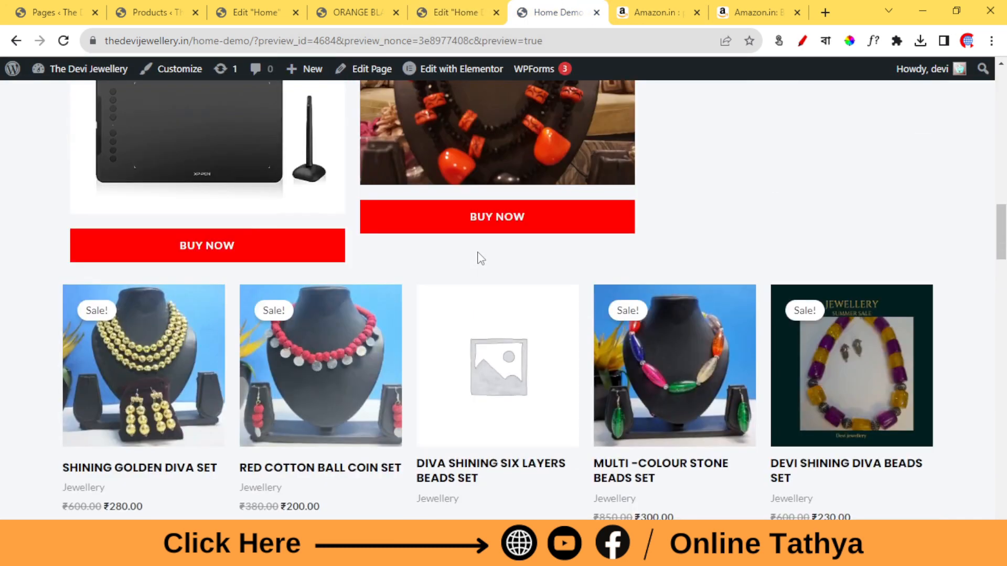
scroll(451, 245, "down", 5)
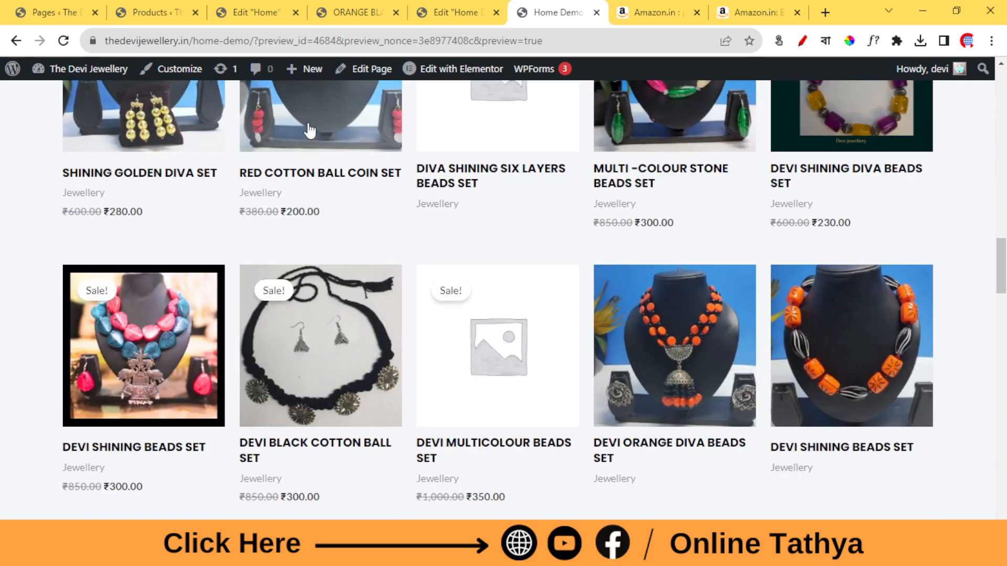
Return to the Home Demo editor and compare its featured products grid and Buy Now columns with the preview.
left_click(451, 12)
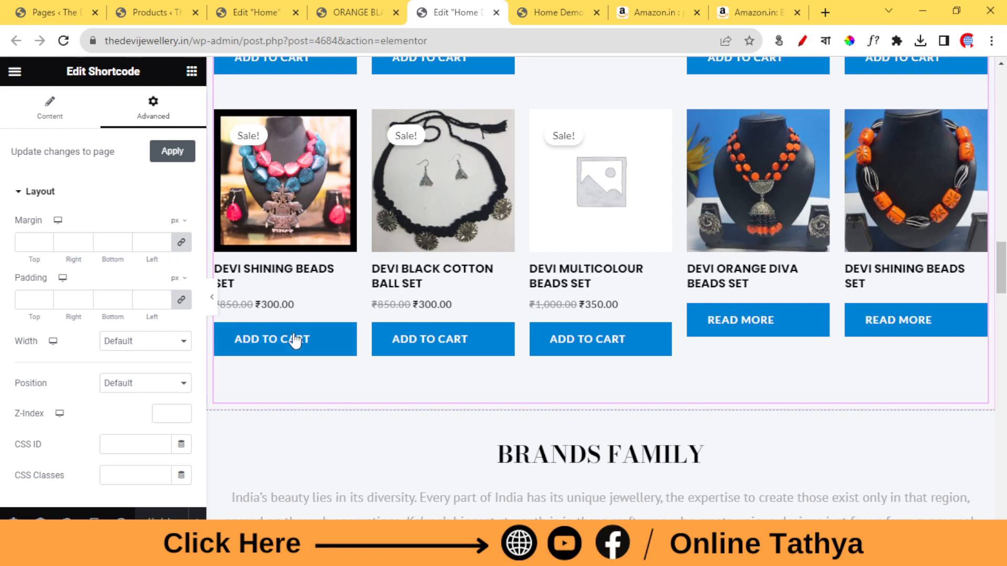
scroll(295, 340, "up", 4)
scroll(684, 320, "up", 3)
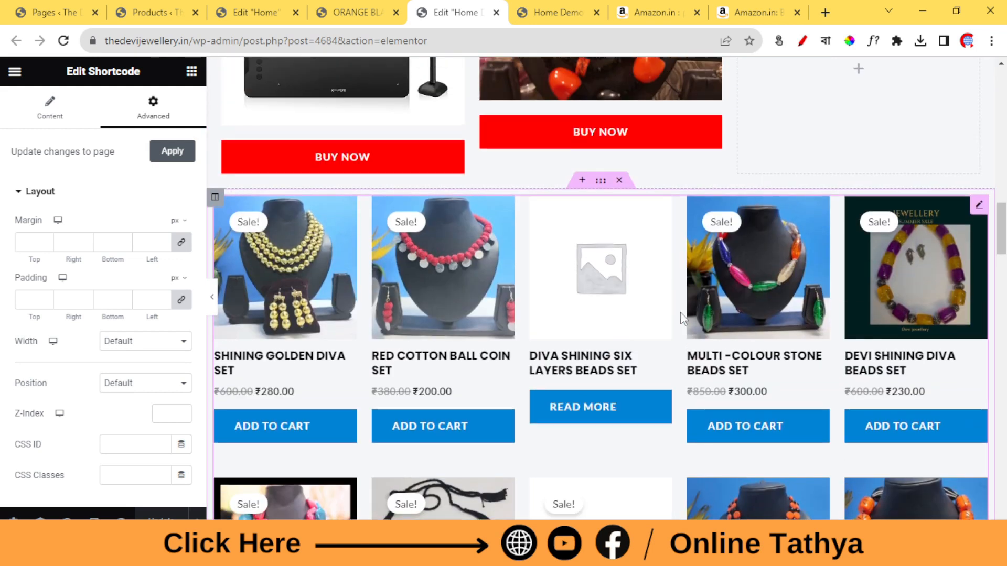
scroll(284, 342, "down", 1)
scroll(415, 329, "up", 3)
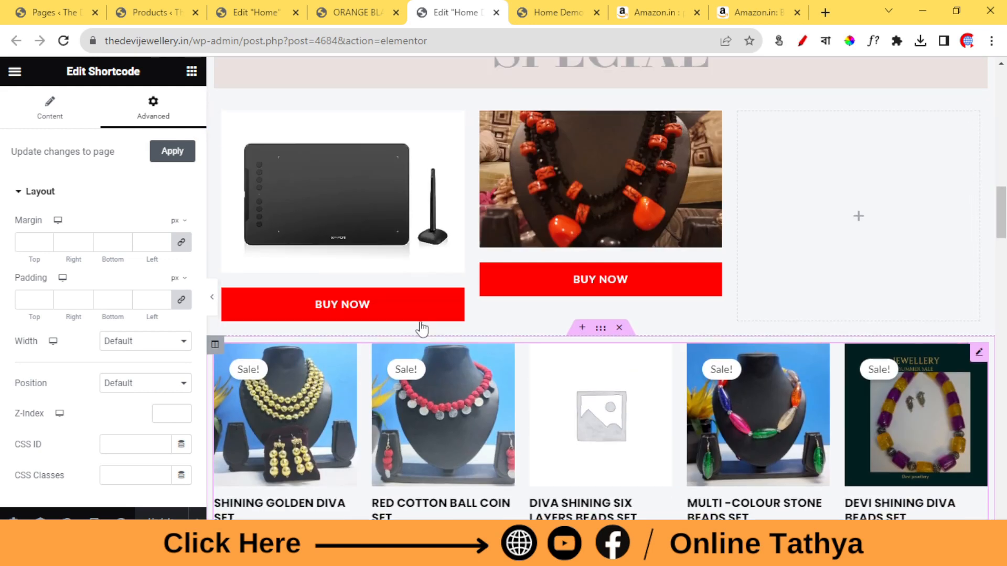
Reload the Home Demo preview and review the Buy Now products together with both rows of featured products.
left_click(526, 8)
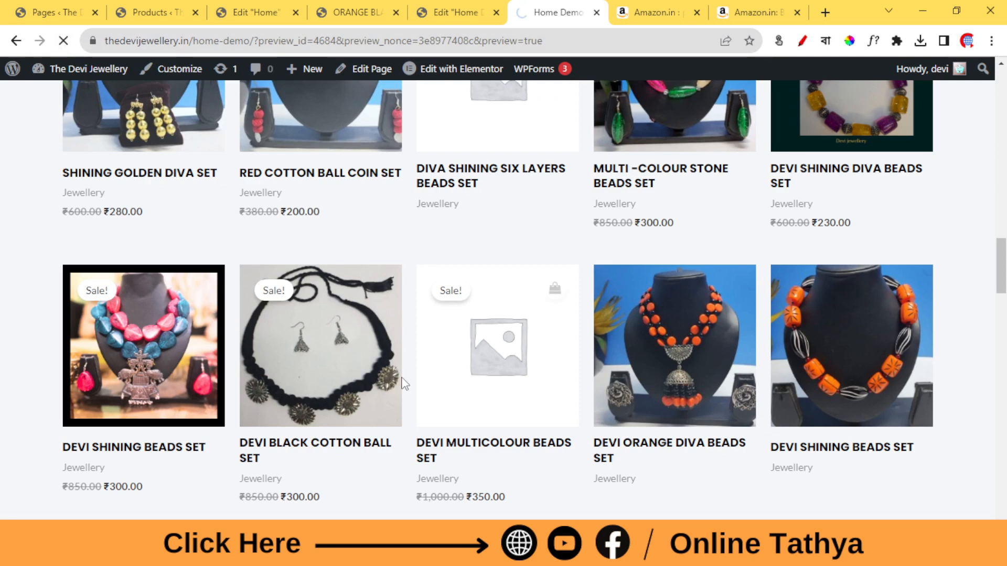
scroll(513, 227, "down", 5)
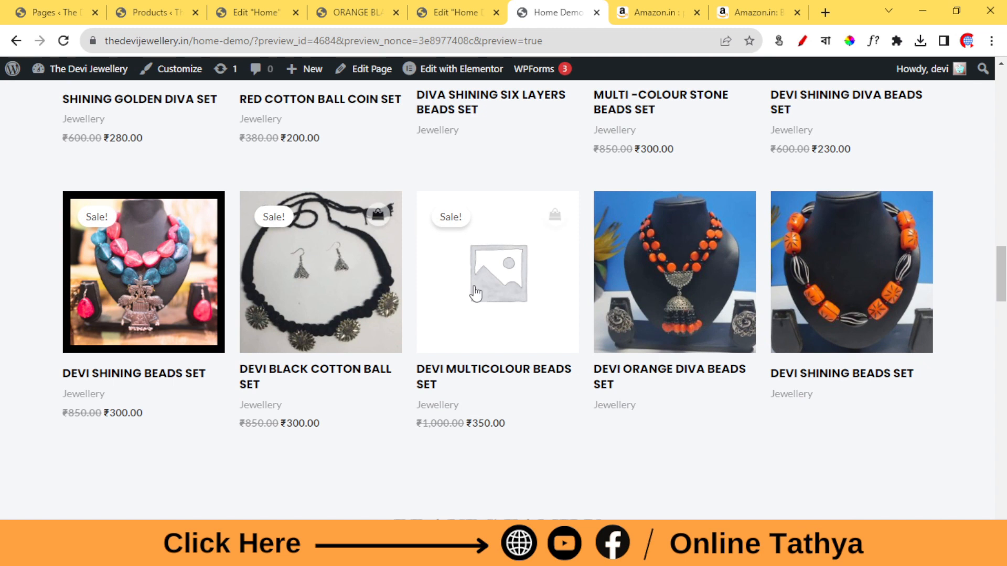
scroll(511, 262, "up", 1)
scroll(481, 256, "up", 6)
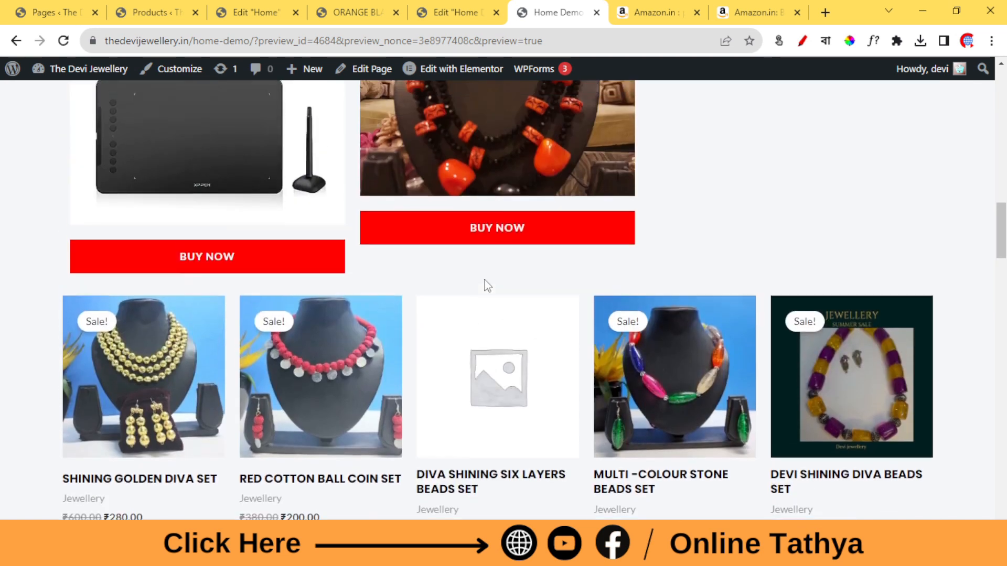
scroll(482, 285, "down", 1)
scroll(227, 421, "down", 1)
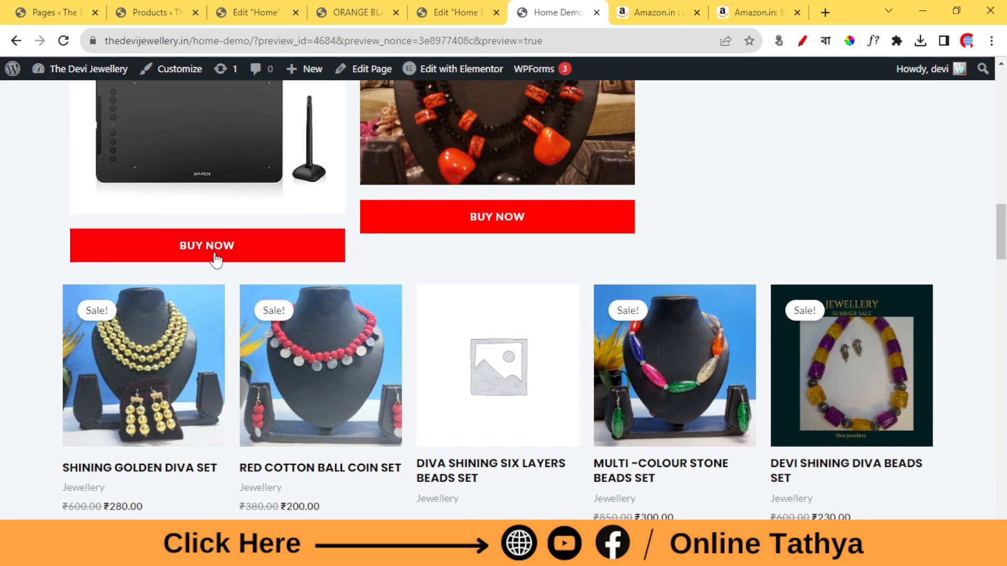
scroll(402, 239, "up", 1)
scroll(401, 240, "up", 1)
scroll(184, 273, "down", 2)
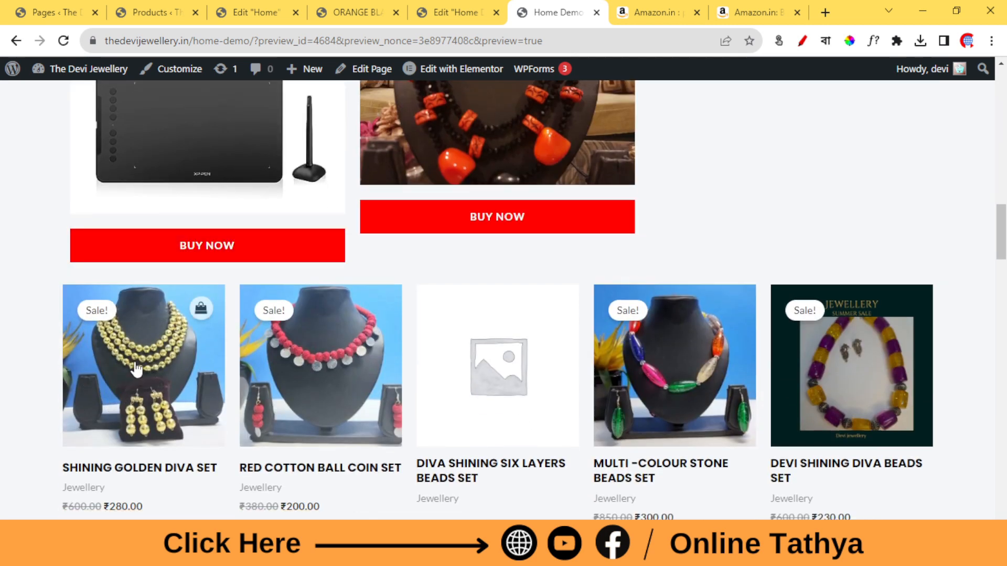
scroll(447, 321, "up", 4)
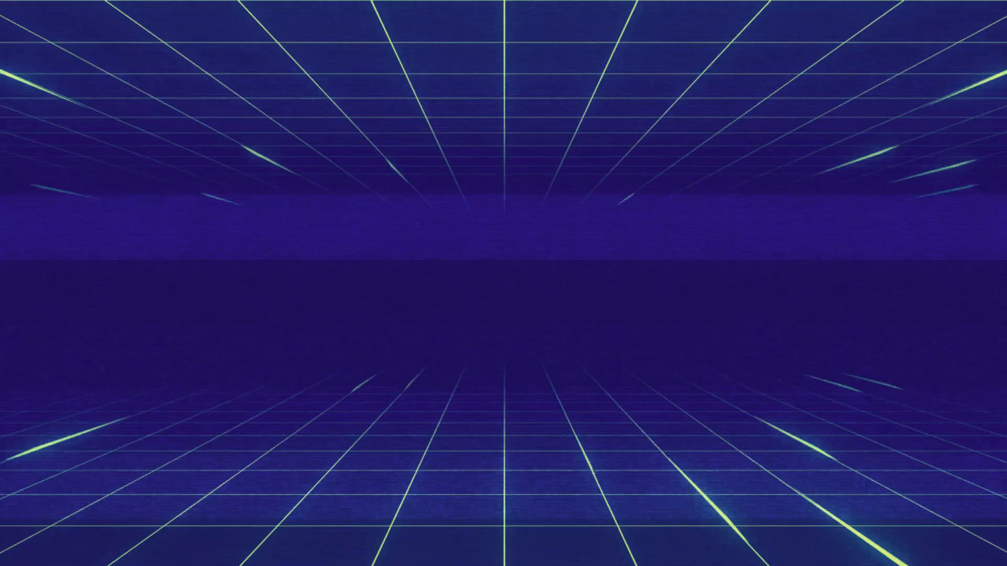